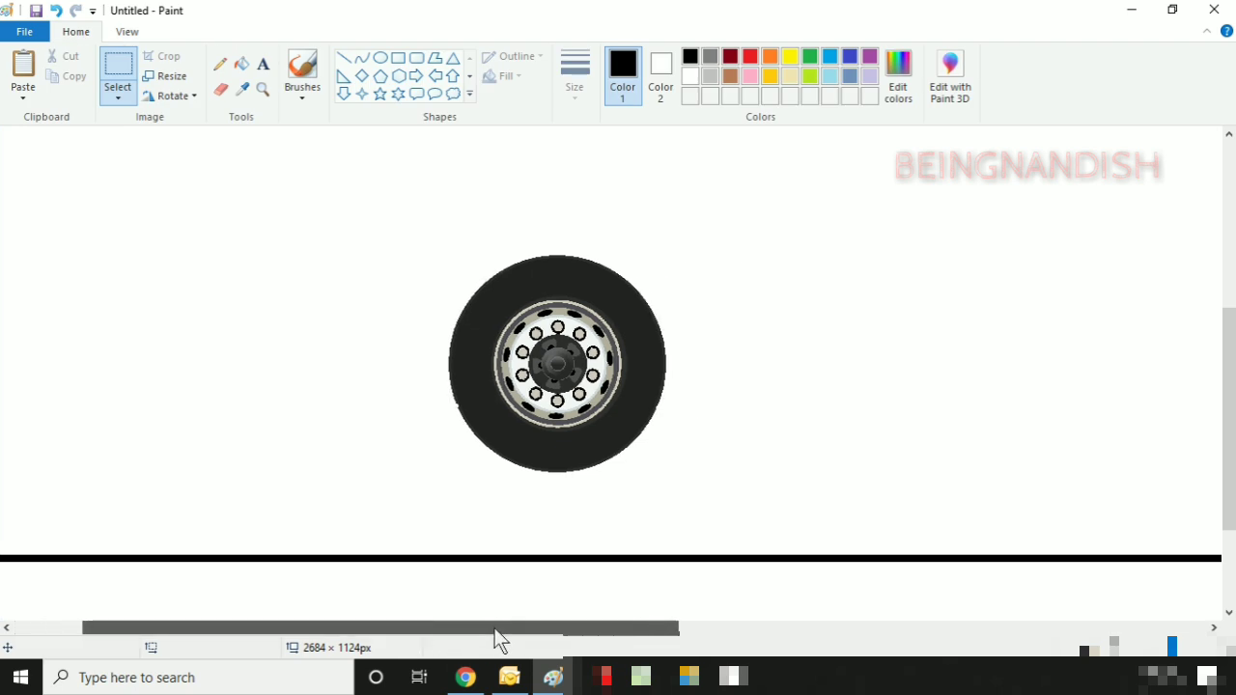
Step: Draw a medium-thick three-line wheel arch around the top of the left wheel
scroll(496, 554, "up", 3)
left_click(341, 60)
left_click(575, 76)
left_click(588, 160)
scroll(570, 289, "down", 3)
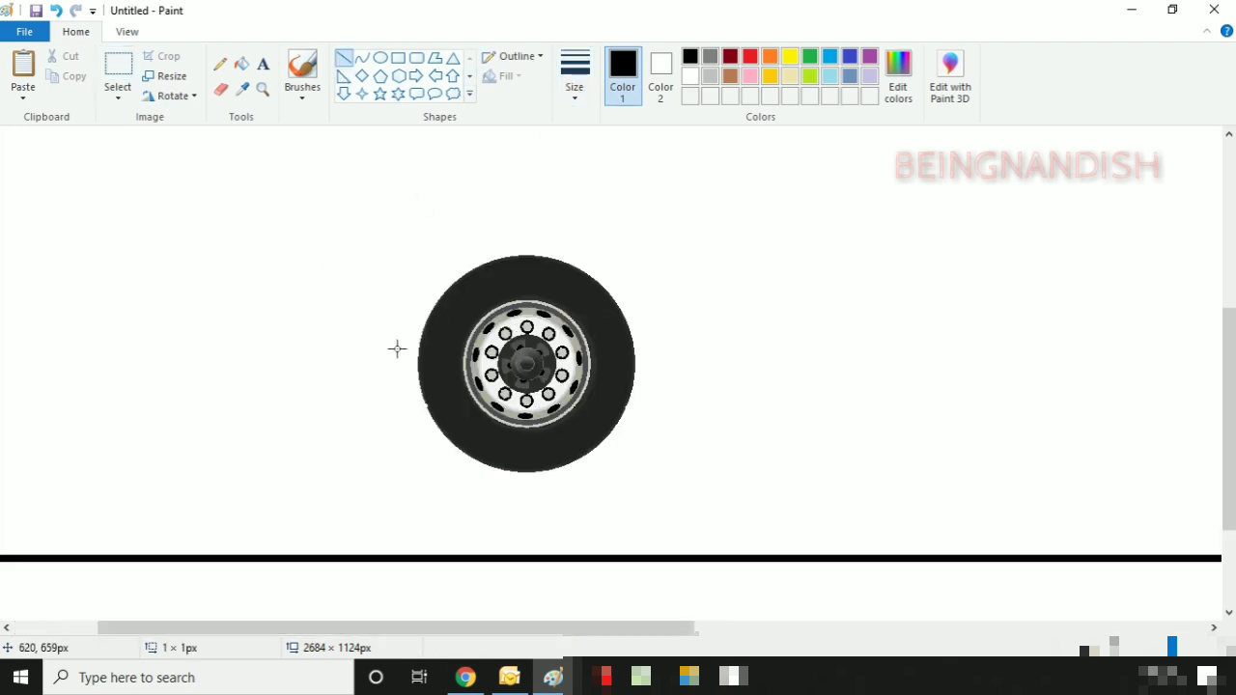
mouse_move(396, 356)
left_mouse_down()
mouse_move(459, 238)
mouse_move(602, 240)
mouse_move(649, 345)
left_mouse_up()
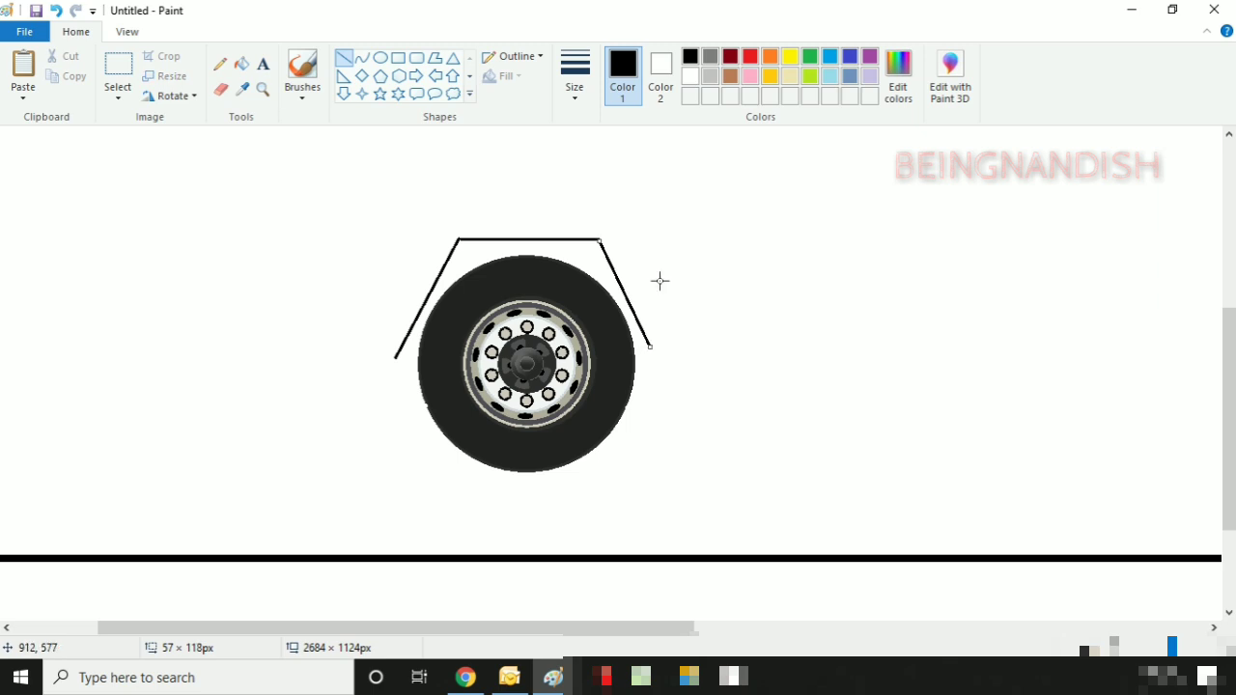
Step: Draw a thinner parallel outline outside the wheel arch and thicker horizontal base lines on both sides of the wheel
left_click(574, 73)
left_click(616, 130)
left_click_drag(455, 228, 606, 228)
left_click_drag(648, 296, 663, 346)
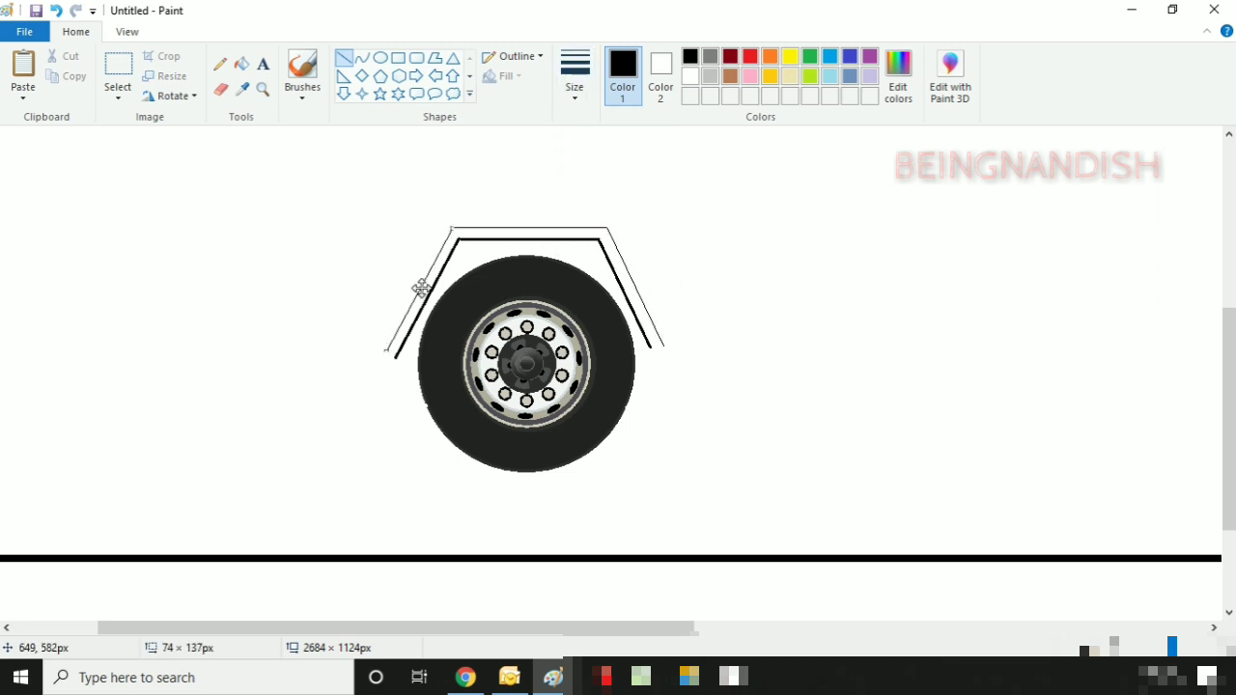
left_click(58, 13)
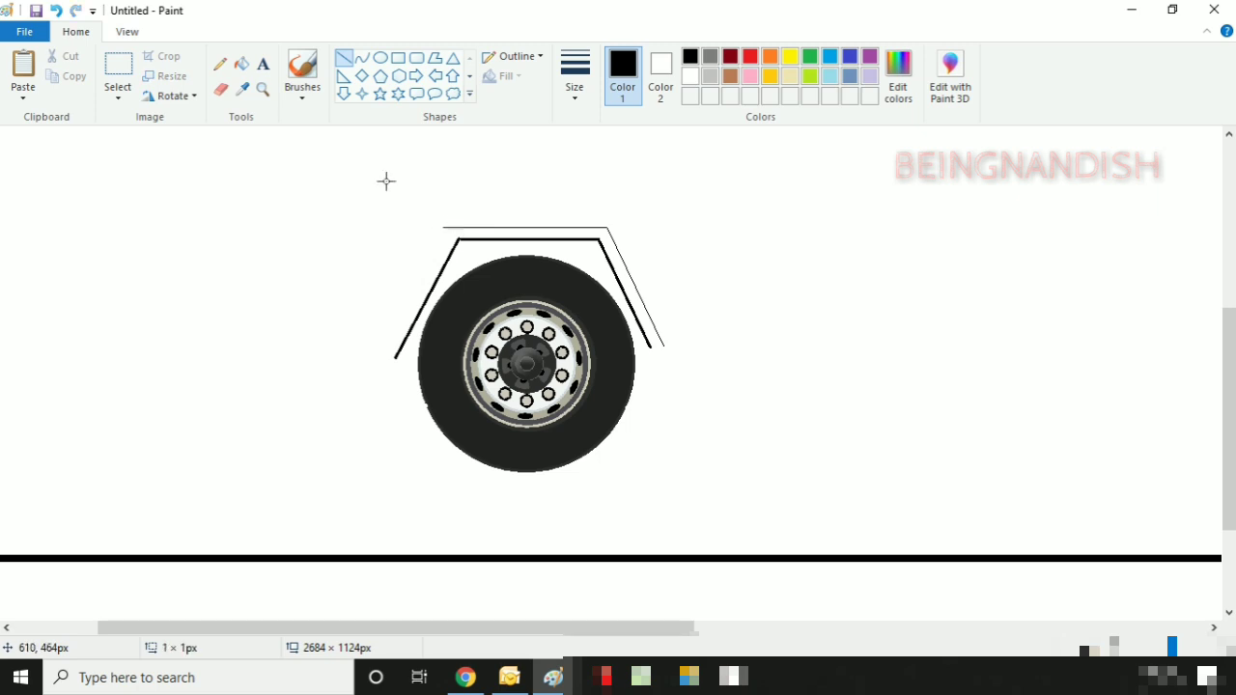
left_click_drag(413, 297, 376, 357)
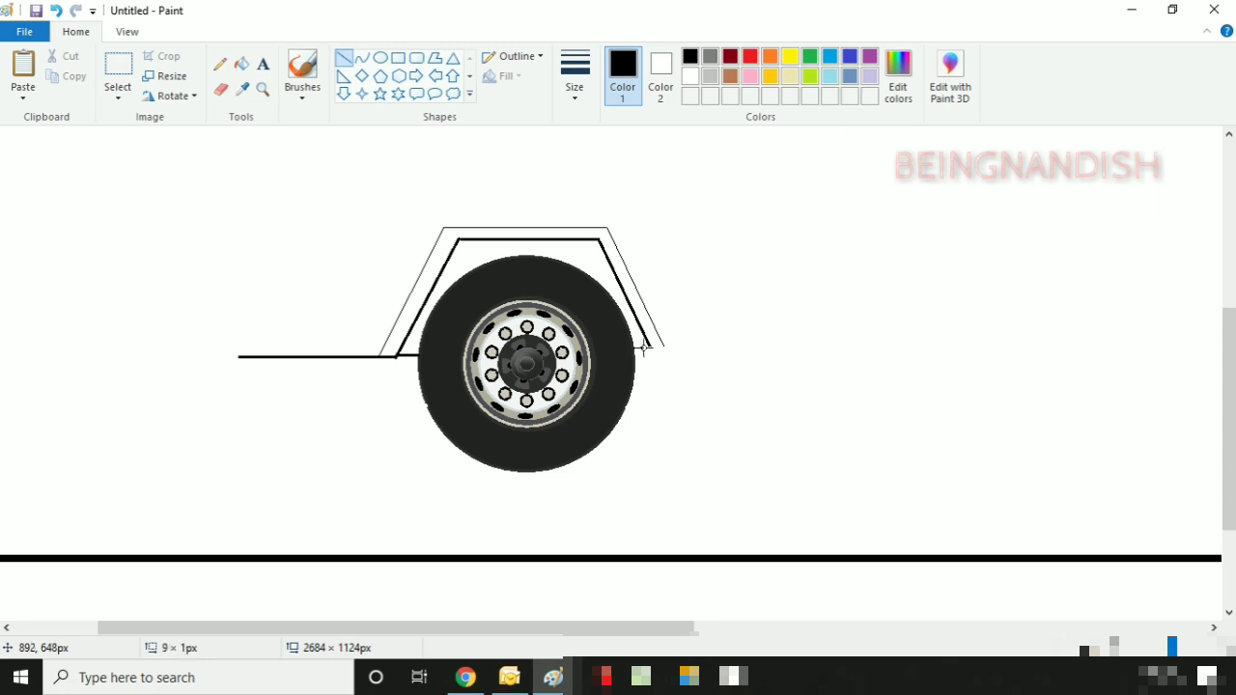
Step: Select the left wheel with its arch and base lines and move it down and left onto the ground line
left_click(126, 31)
left_click(61, 70)
left_click(76, 31)
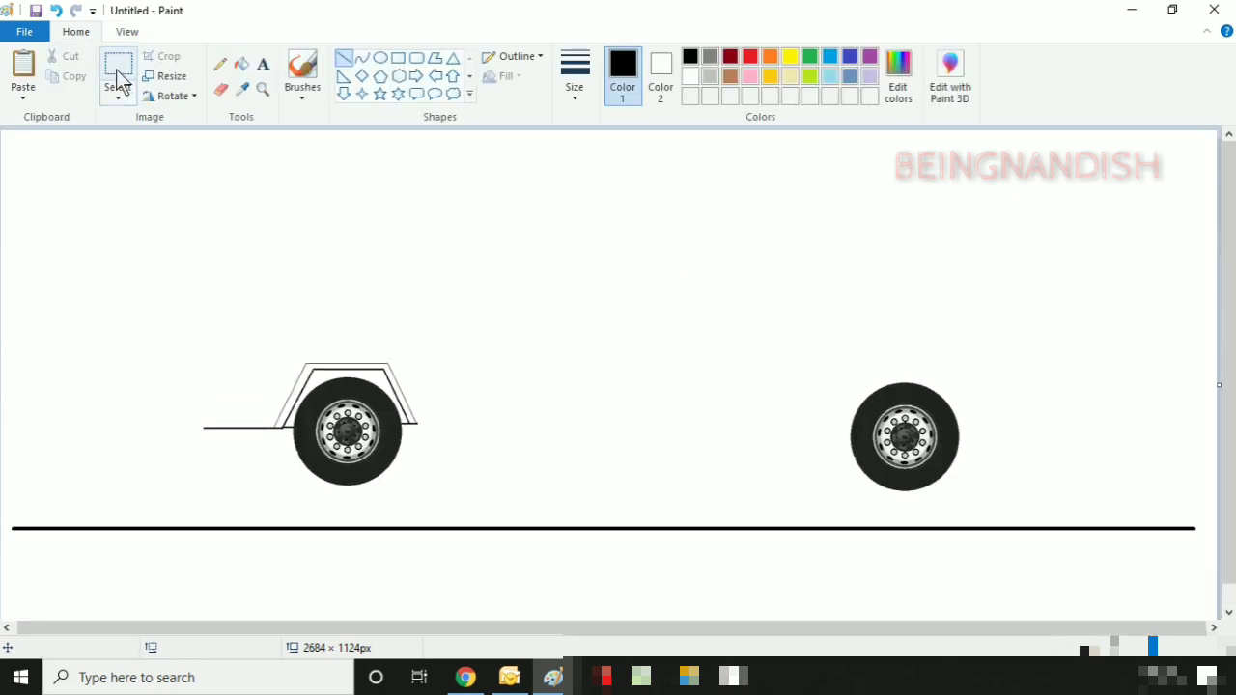
left_click(117, 77)
left_click_drag(188, 235, 456, 501)
left_click_drag(355, 364, 299, 402)
Step: Draw the cab's vertical rear edge about 593 px tall and a horizontal roof line running forward from its top
left_click(344, 58)
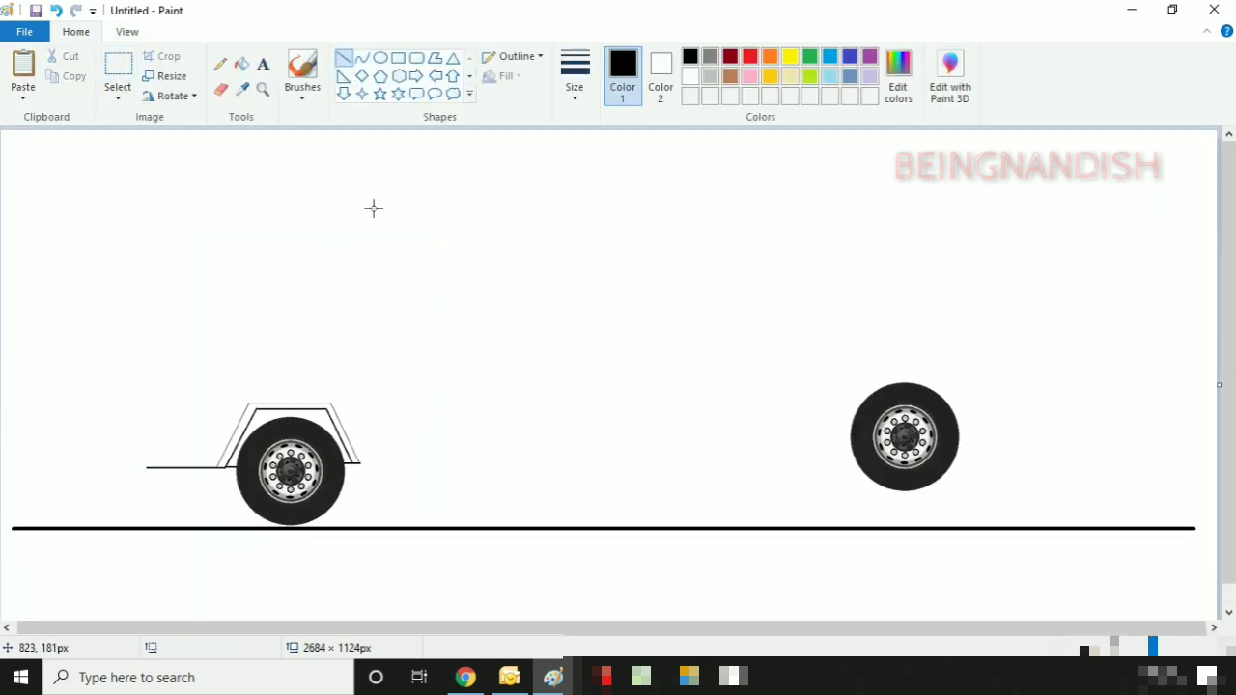
left_click_drag(374, 200, 374, 461)
left_click_drag(379, 340, 378, 326)
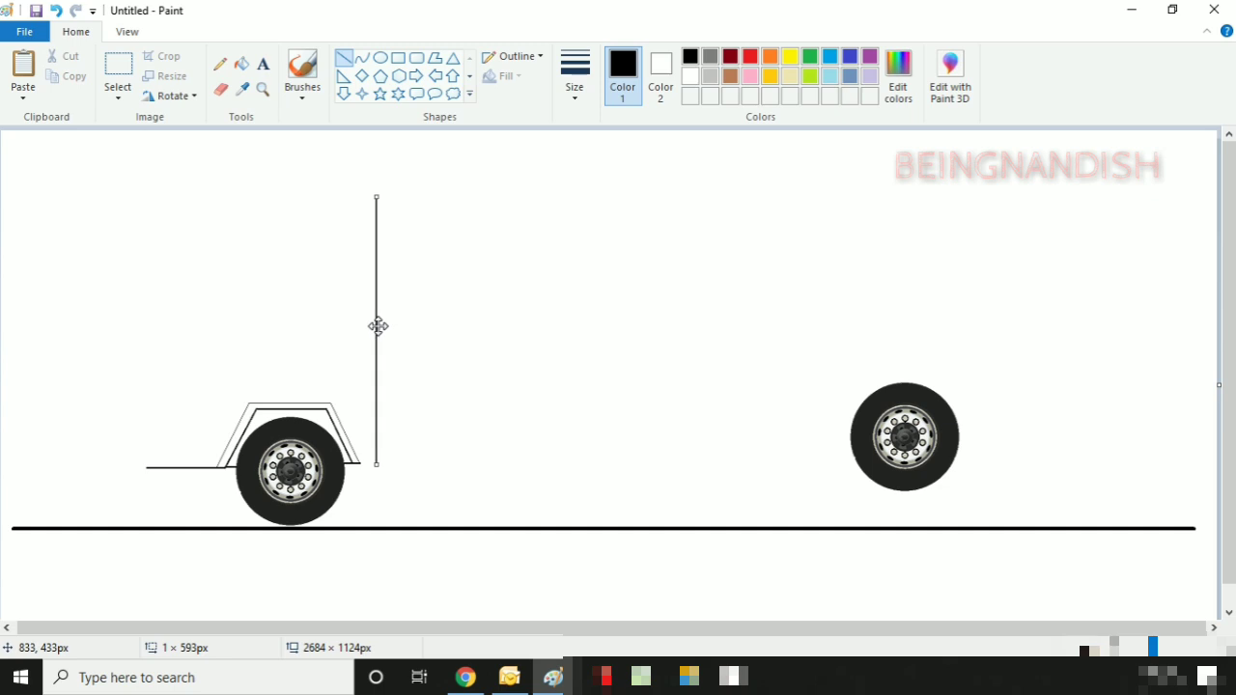
left_click_drag(381, 197, 192, 199)
left_click(411, 241)
left_click(56, 11)
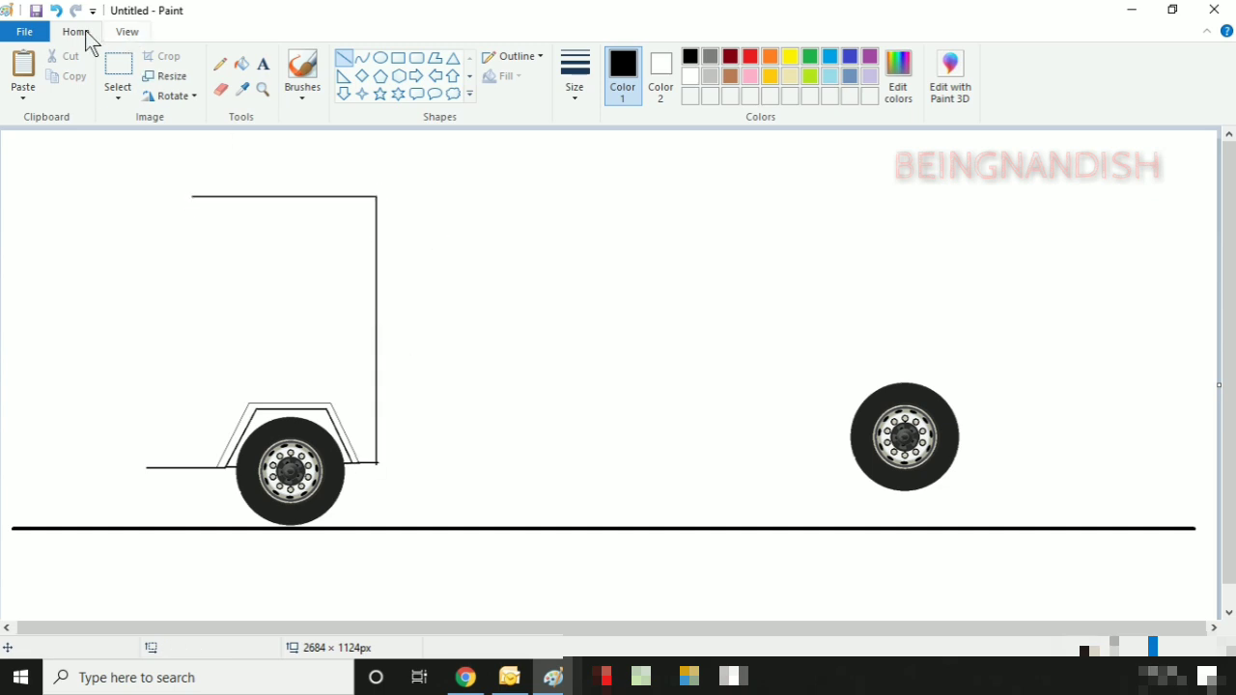
Step: Erase the overshoot at the lower end of the cab's vertical rear edge
left_click(126, 32)
left_click(22, 73)
scroll(301, 304, "down", 4)
left_click(75, 32)
left_click(221, 90)
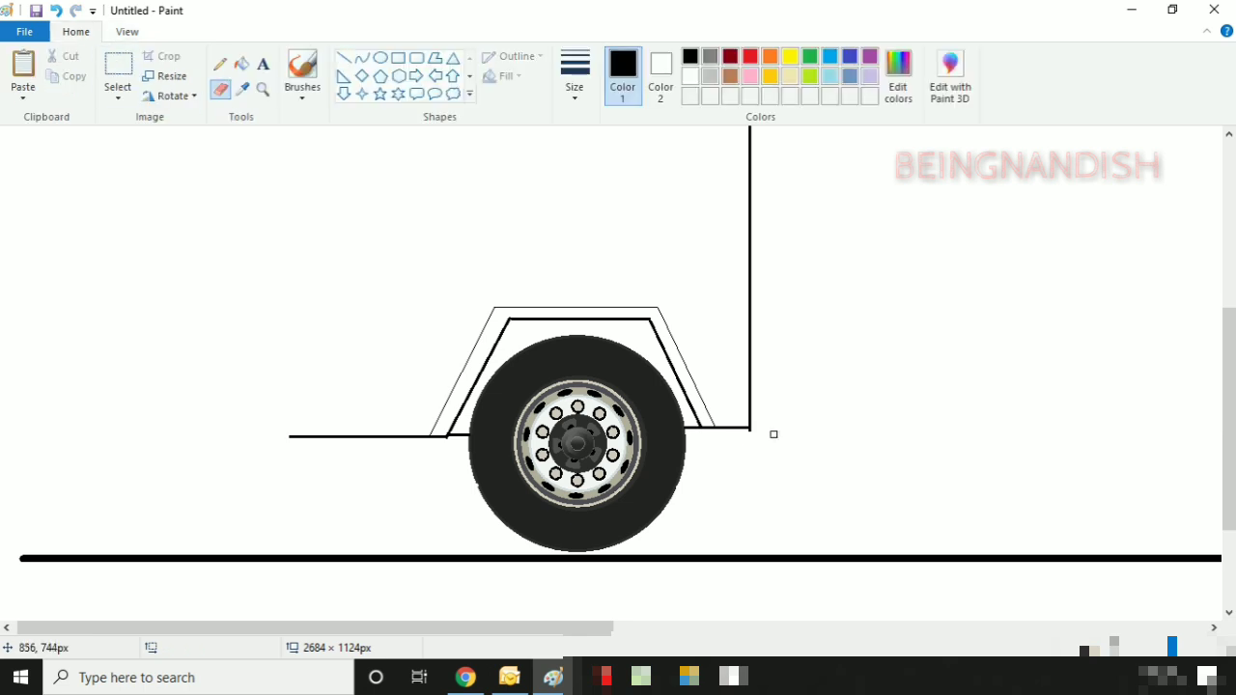
Step: Draw a small rounded rectangle at the base line's front end and delete its rear part to shape the bumper
scroll(376, 456, "up", 3)
left_click(416, 57)
scroll(276, 399, "down", 3)
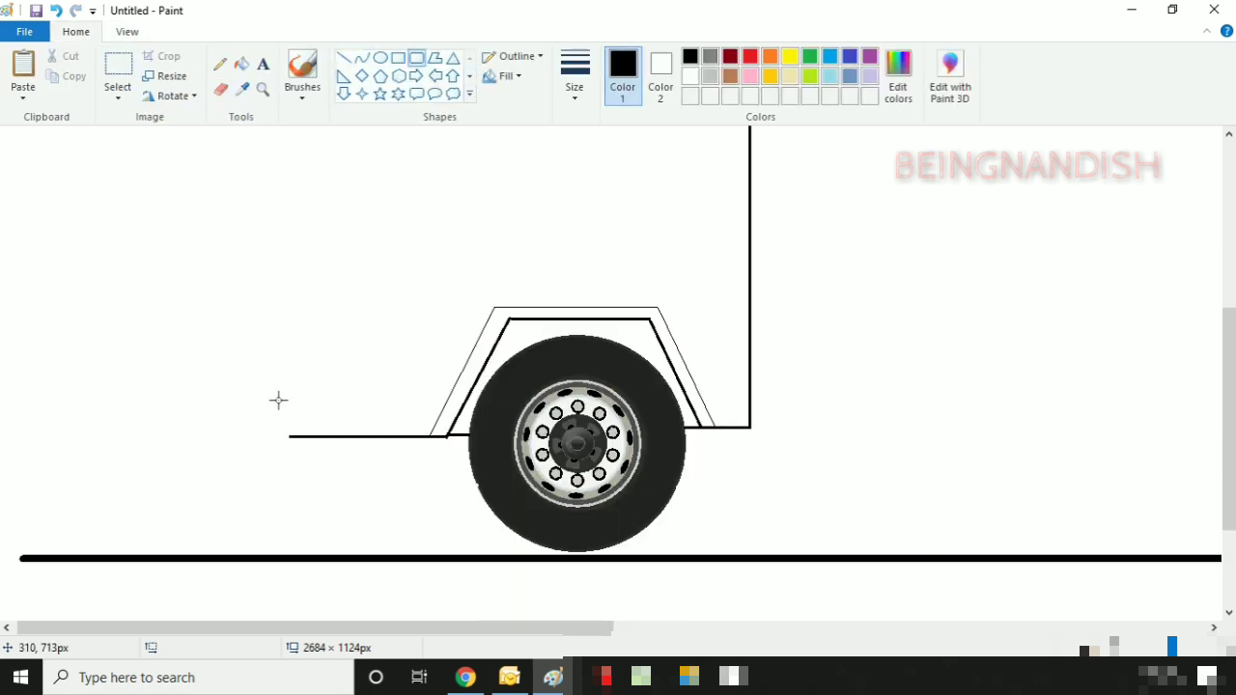
left_click_drag(276, 390, 338, 436)
left_click(118, 68)
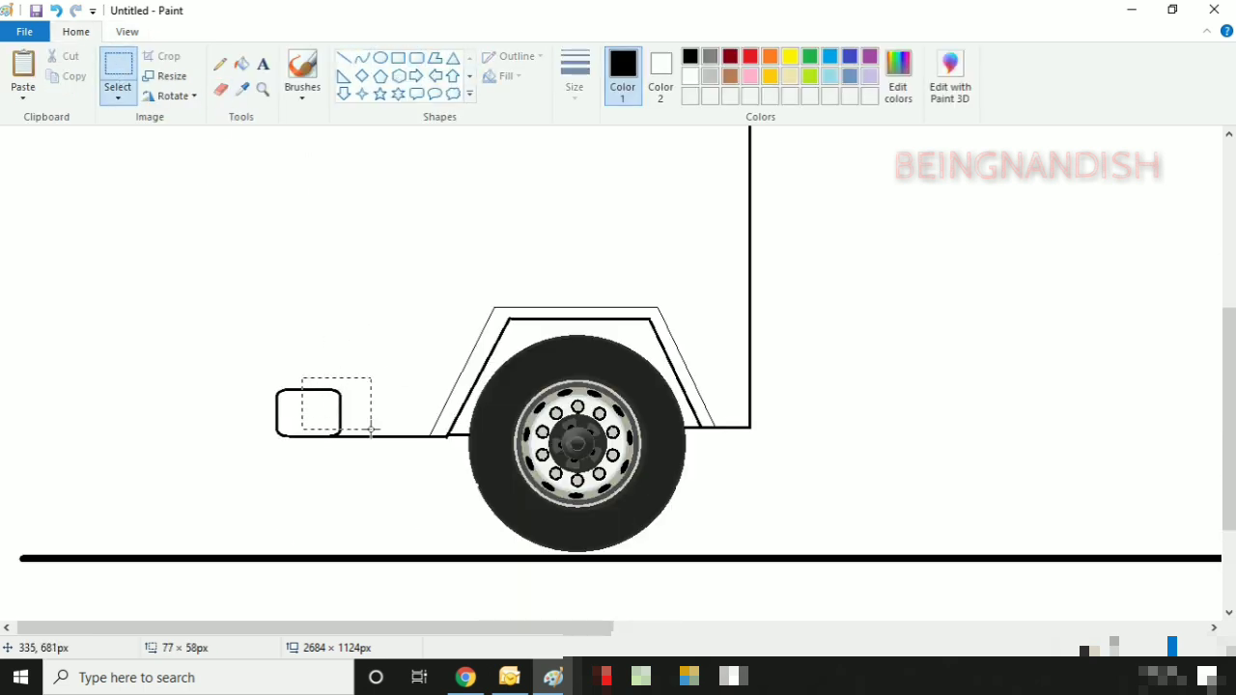
key("Delete")
Step: Draw a slanted windshield line about 77 × 283 px down from the front end of the roof line
scroll(265, 158, "up", 3)
left_click(126, 31)
left_click(61, 70)
left_click(75, 30)
left_click(344, 57)
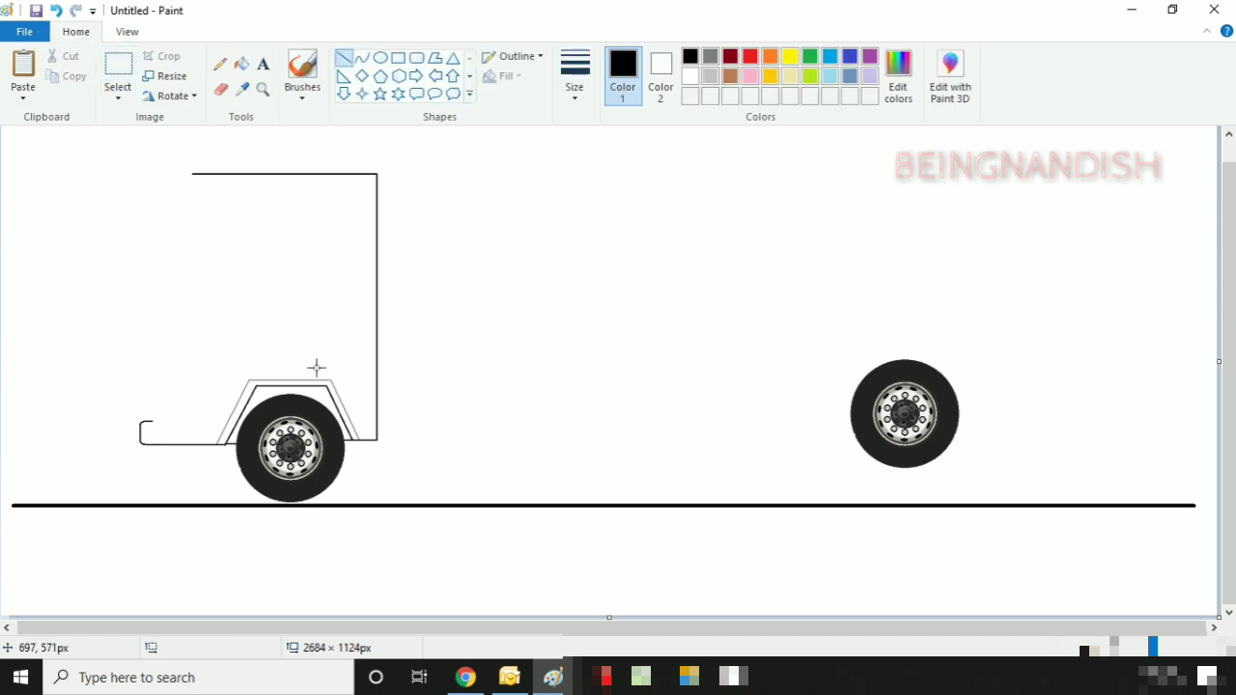
left_click_drag(193, 174, 160, 302)
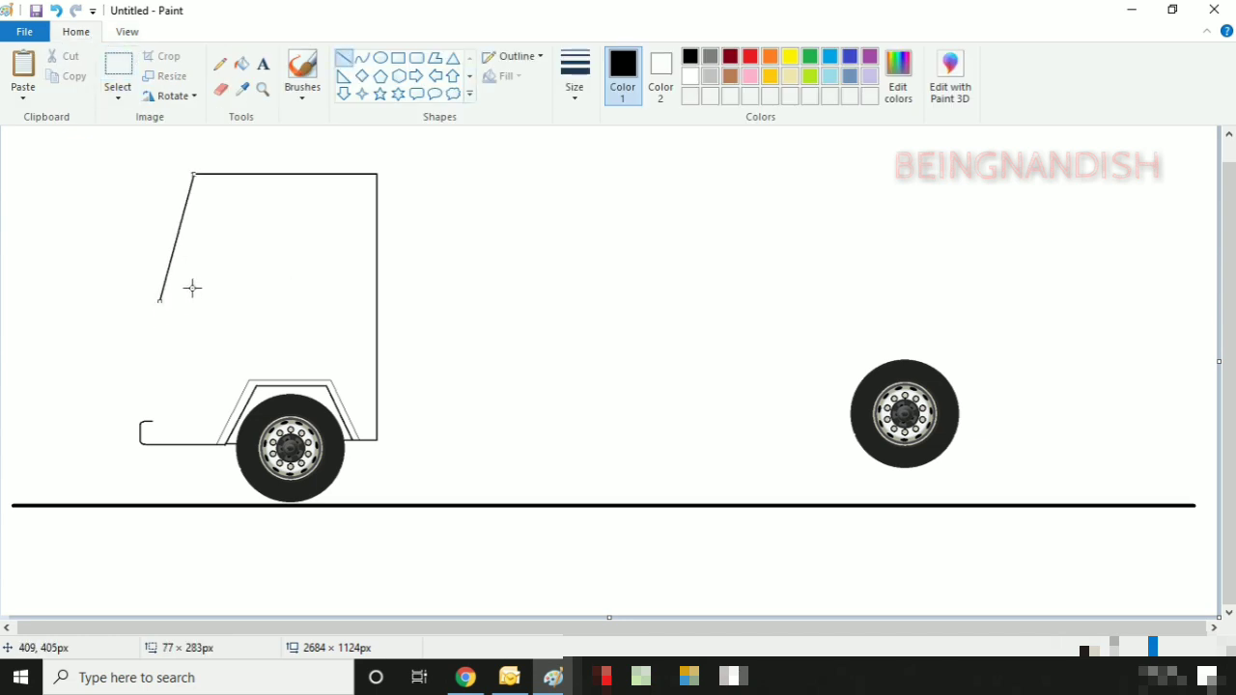
Step: Draw the stepped cab front from the windshield down to the bumper, and close the bumper with a slanted rear edge
scroll(193, 287, "up", 1)
left_click(127, 32)
left_click(23, 70)
scroll(279, 291, "down", 3)
left_click(75, 31)
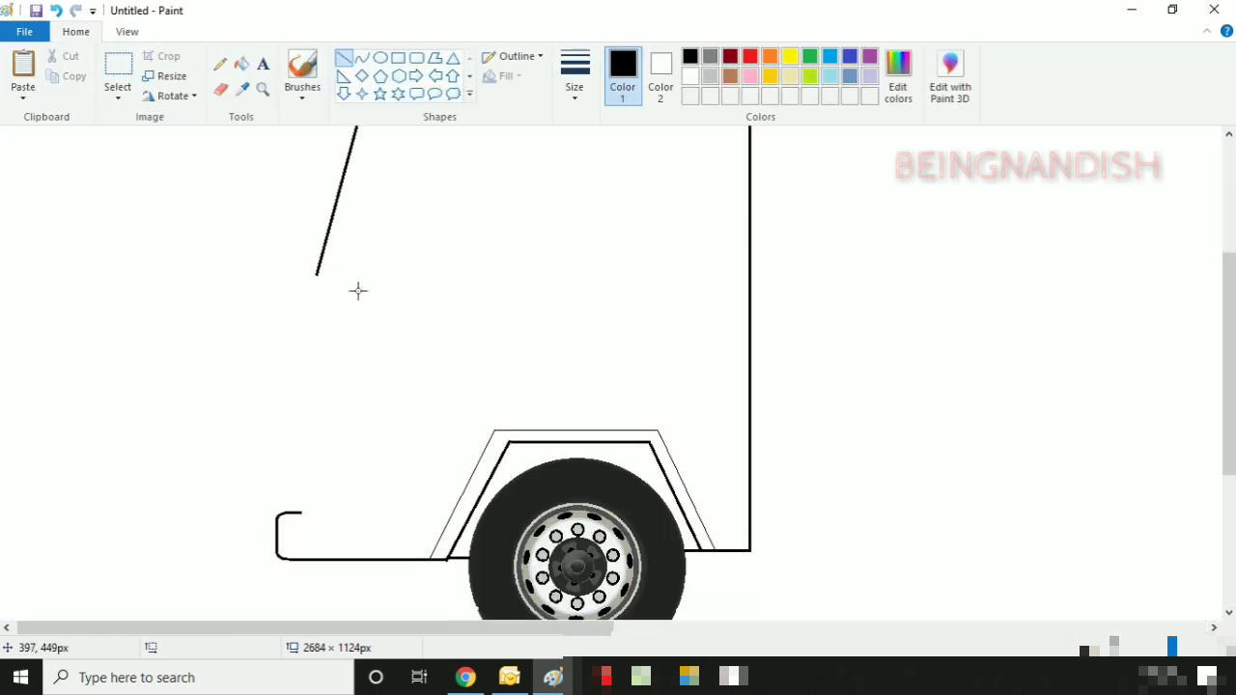
mouse_move(303, 276)
left_mouse_down()
mouse_move(285, 386)
mouse_move(289, 511)
mouse_move(347, 513)
left_mouse_up()
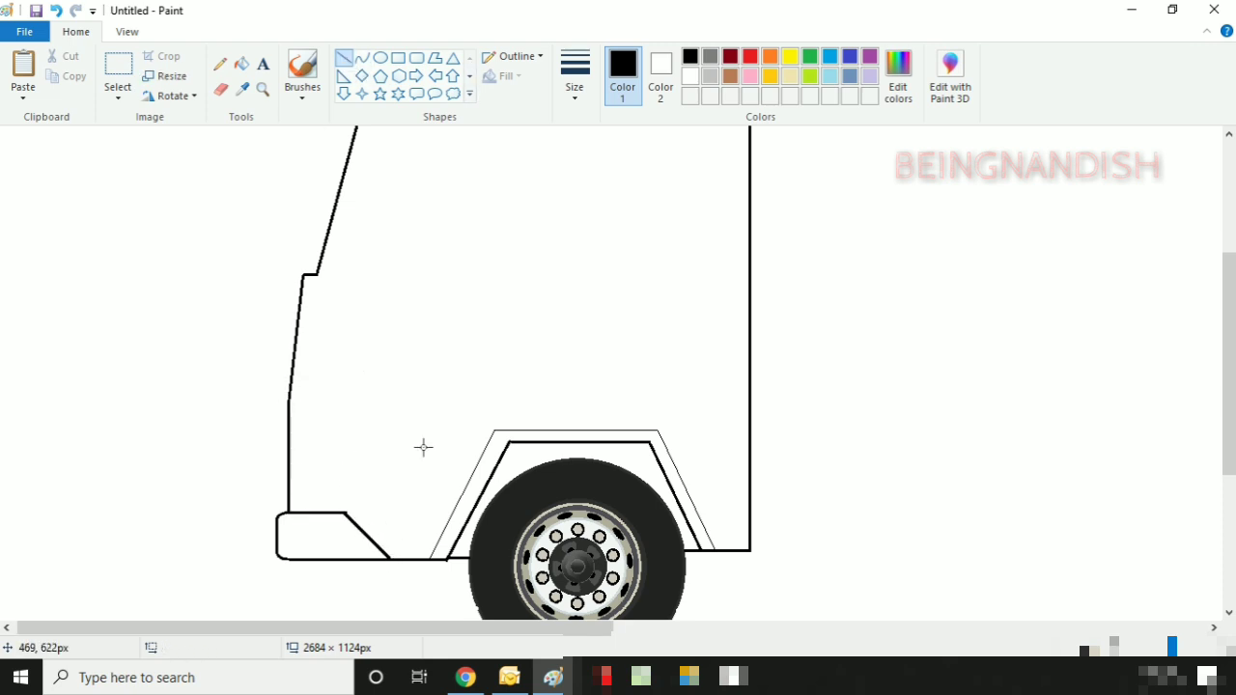
Step: Draw a curved visor tip at the roof's front corner and a line about 400 px long parallel above the roof
scroll(368, 371, "up", 3)
left_click(365, 58)
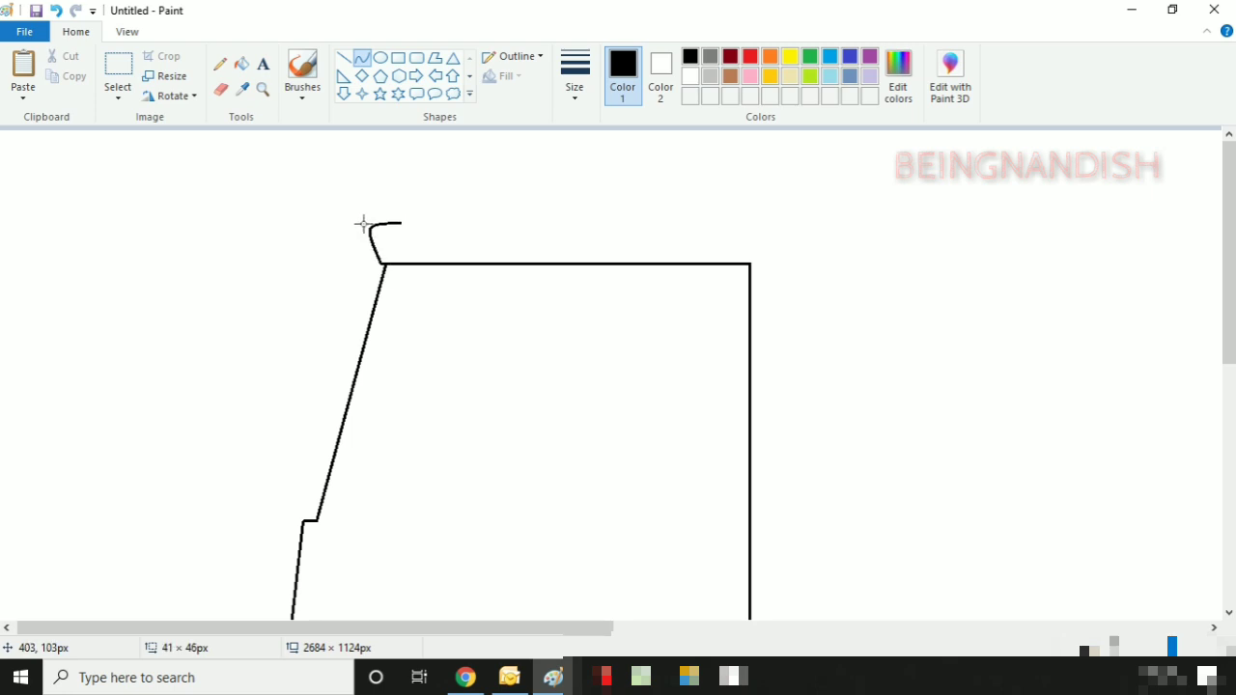
left_click(364, 220)
mouse_move(382, 220)
left_mouse_down()
mouse_move(393, 245)
mouse_move(740, 270)
left_mouse_up()
left_click(221, 90)
left_click(344, 58)
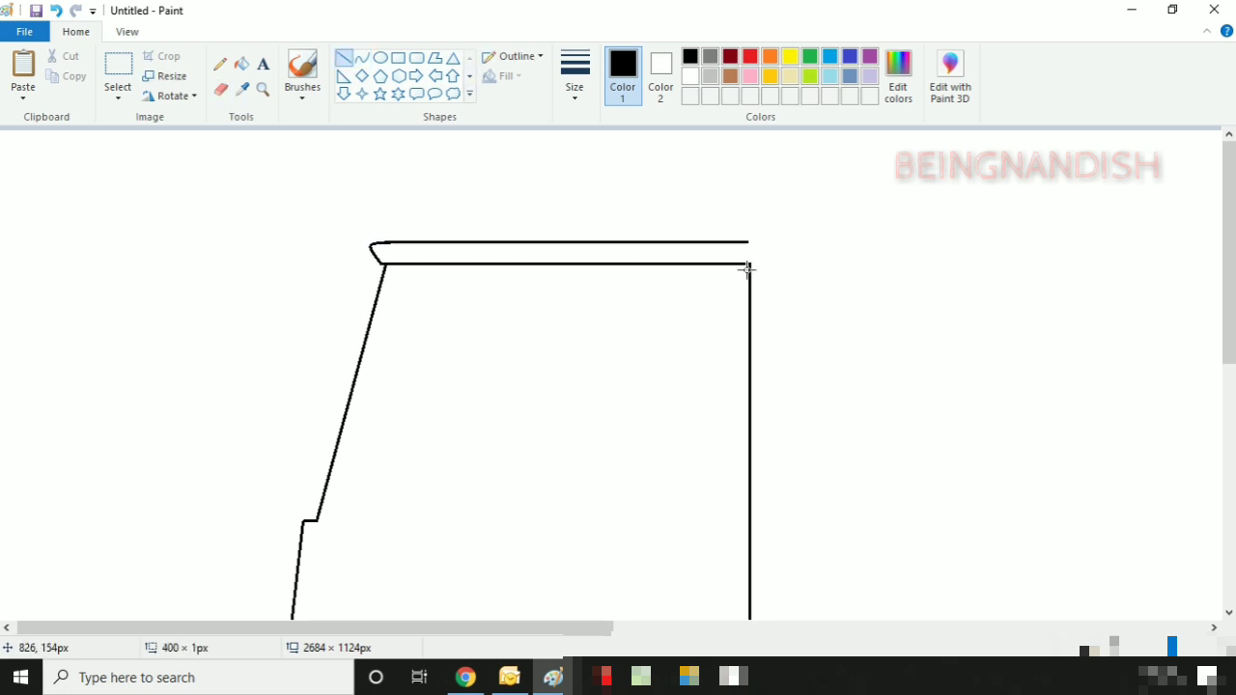
Step: Draw a long rectangle on top of the roof strip and close the strip's rear end
left_click(398, 58)
left_click_drag(390, 203, 744, 242)
left_click(344, 58)
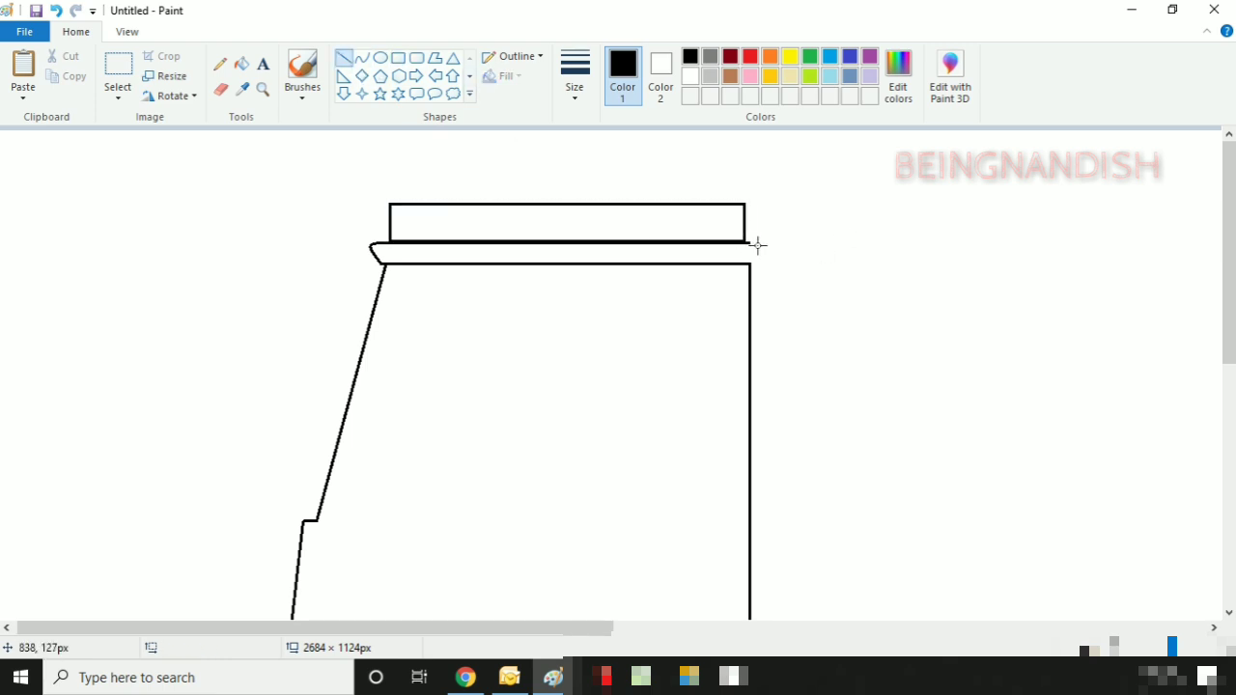
Step: Add a second horizontal line just below the roof line across the full width of the cab
scroll(574, 254, "down", 3)
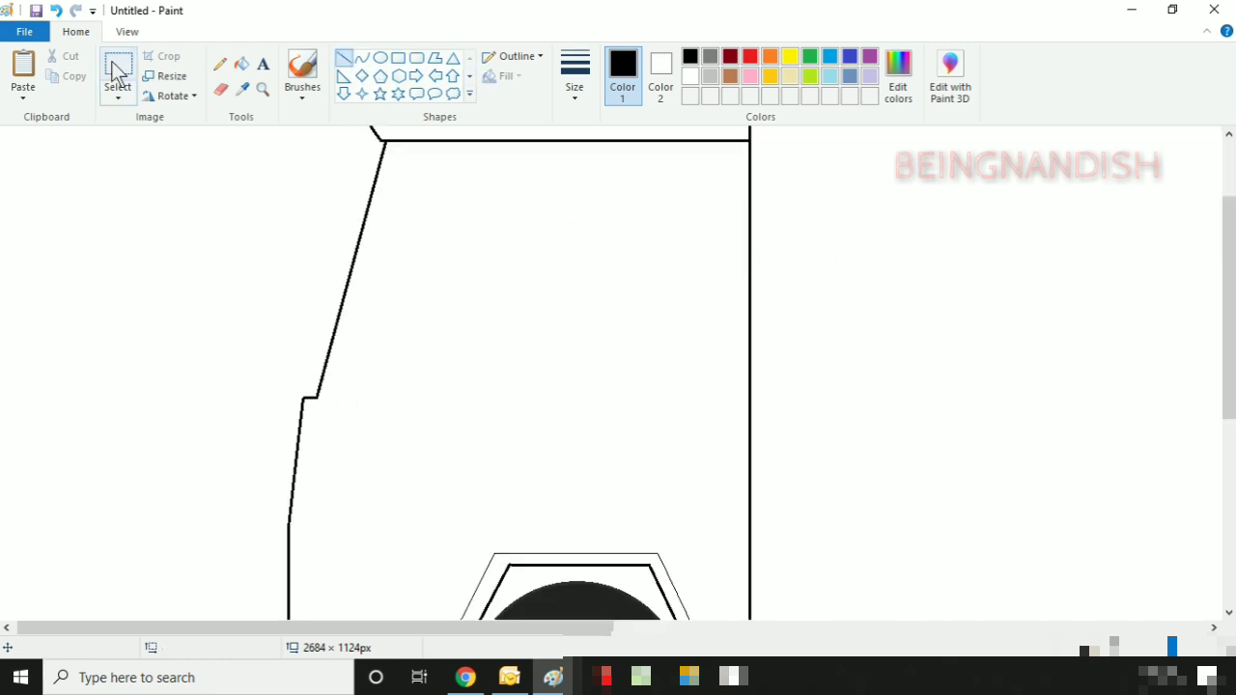
left_click(127, 31)
left_click(60, 77)
left_click(23, 78)
left_click(77, 31)
left_click_drag(384, 272, 748, 312)
Step: Draw a tall door rectangle about 186 × 366 px in the middle of the cab and enlarge it slightly
left_click(398, 58)
scroll(470, 245, "down", 2)
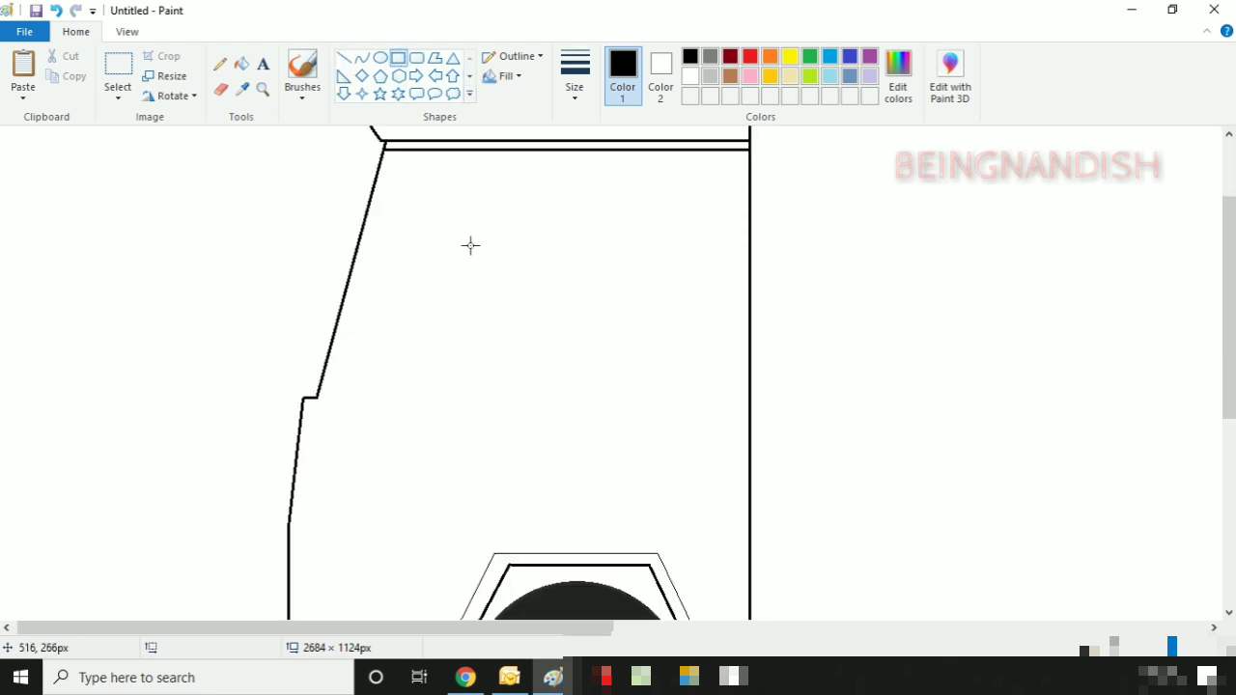
left_click_drag(436, 175, 605, 506)
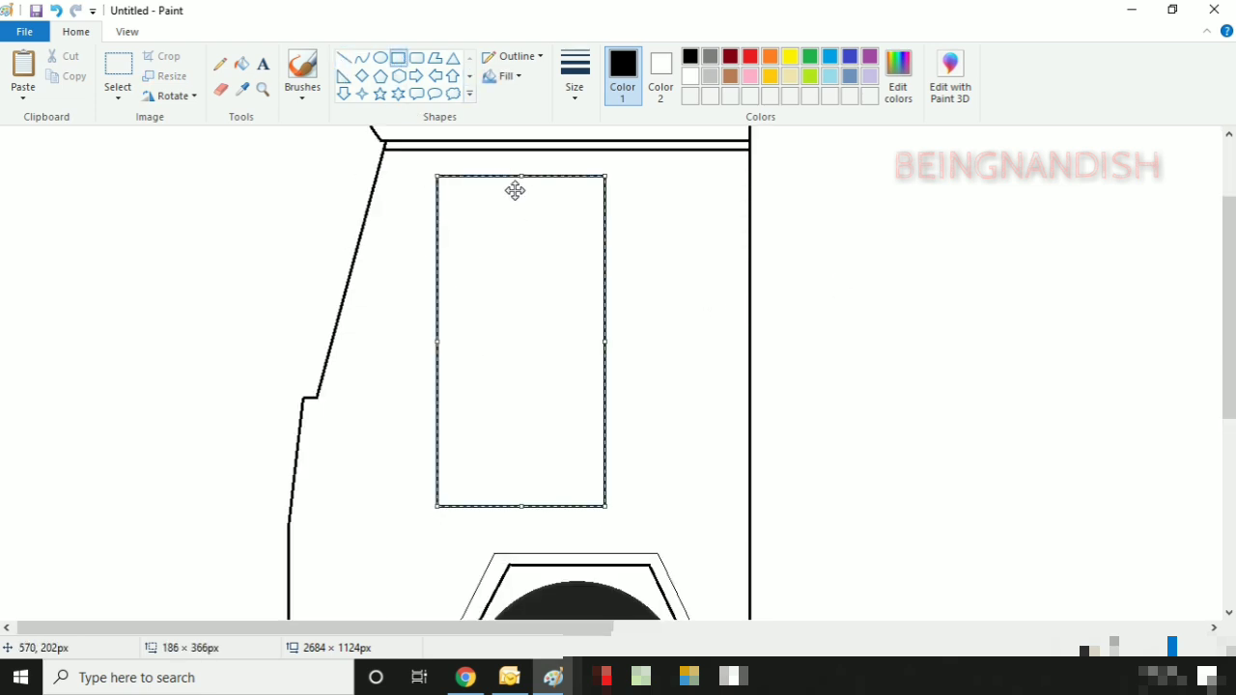
left_click_drag(612, 329, 612, 339)
left_click(498, 127)
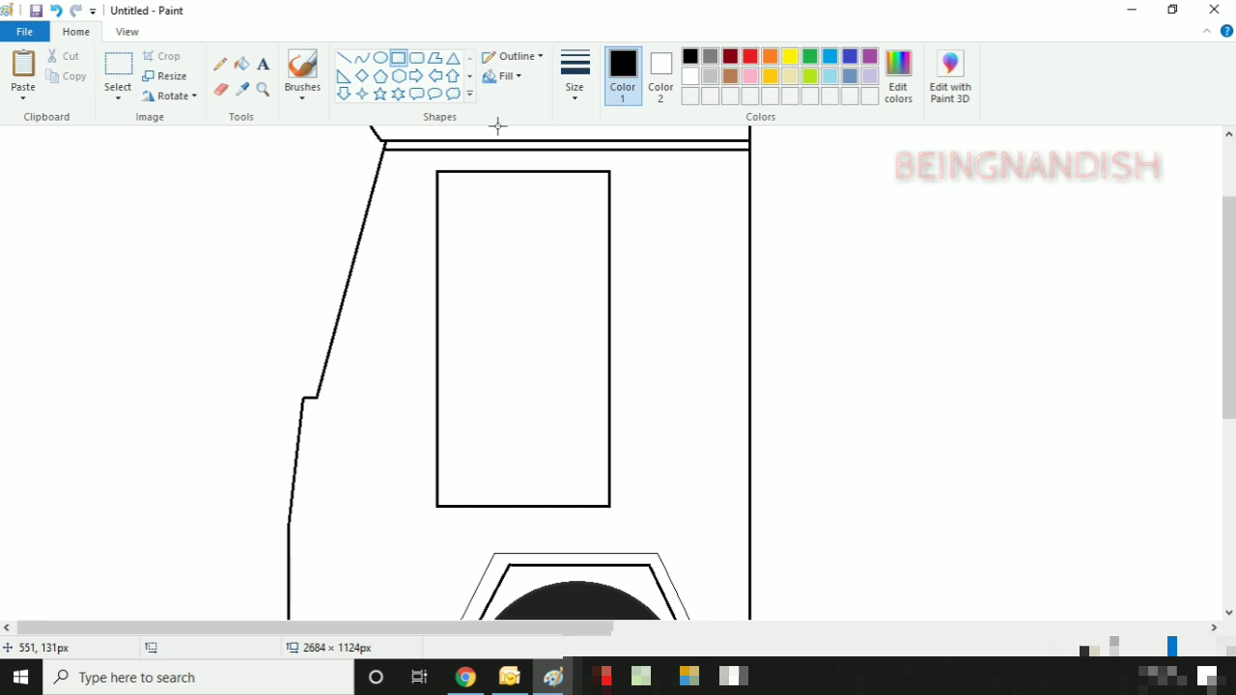
Step: Draw a thick-lined window rectangle in the upper door and a narrow rounded window just behind the door
left_click(573, 85)
left_click(618, 198)
left_click_drag(445, 187, 603, 359)
left_click_drag(621, 175, 681, 368)
Step: Copy the narrow rounded window and place the duplicate beside it near the cab's rear edge
left_click(118, 70)
right_click(643, 240)
left_click(676, 270)
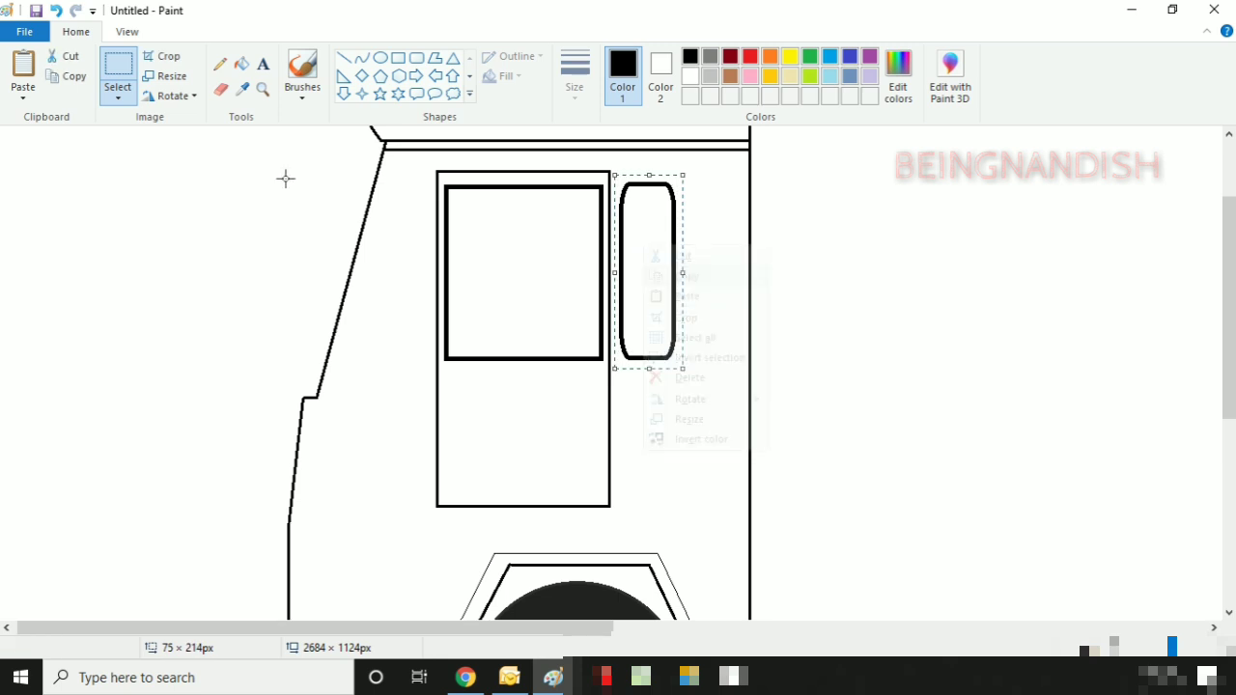
right_click(263, 170)
left_click(300, 220)
left_click_drag(41, 211, 720, 257)
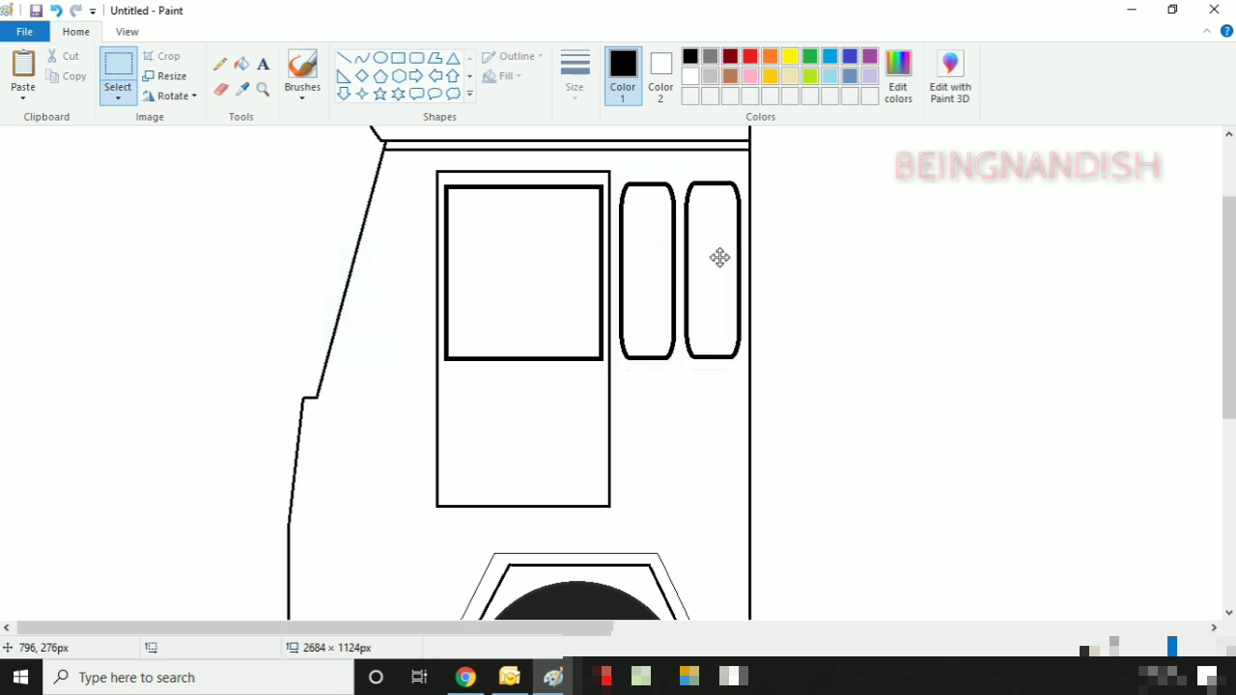
Step: Divide the door window with a vertical line about 188 px long and outline a thicker slanted side window ahead of the door
left_click(346, 59)
left_click_drag(526, 188, 525, 358)
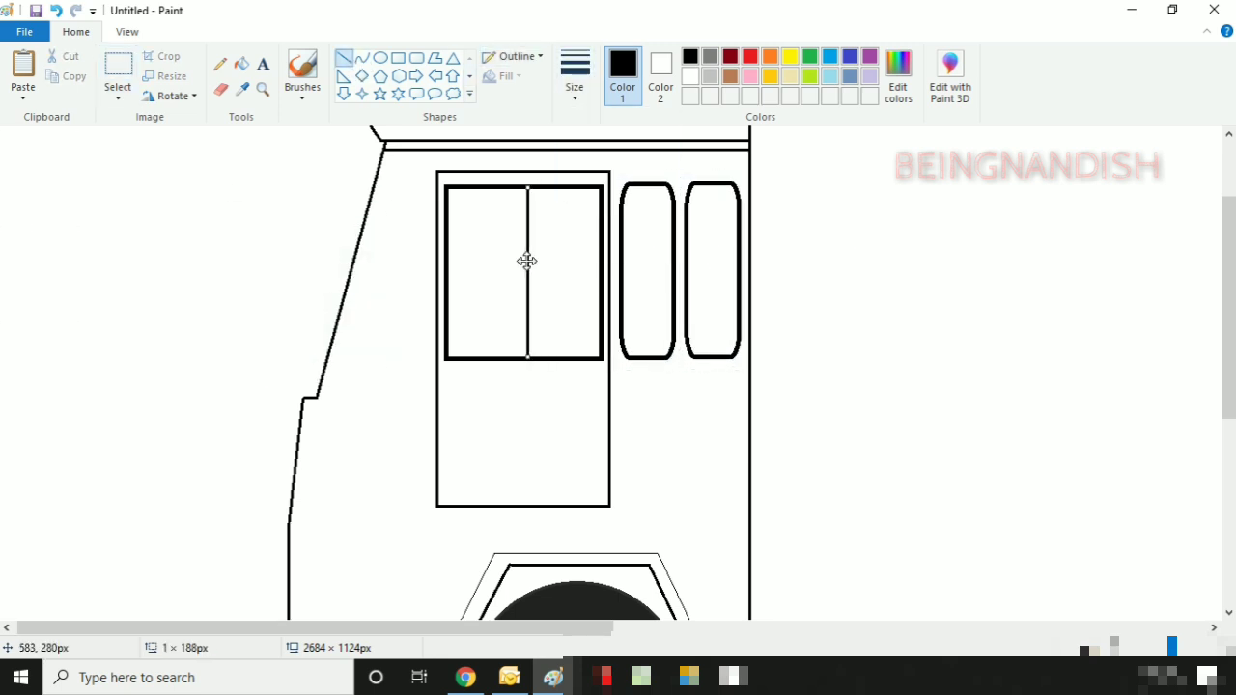
left_click(574, 78)
left_click(599, 180)
left_click_drag(393, 174, 336, 384)
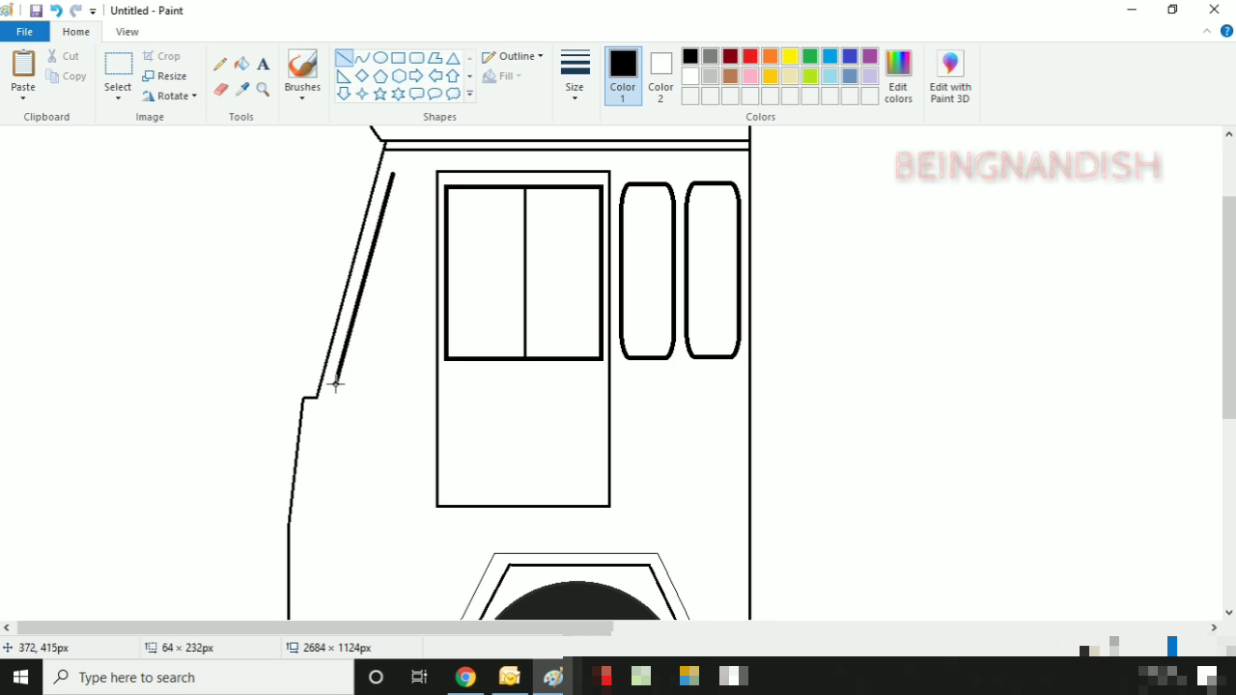
left_click(394, 172)
left_click_drag(422, 174, 434, 379)
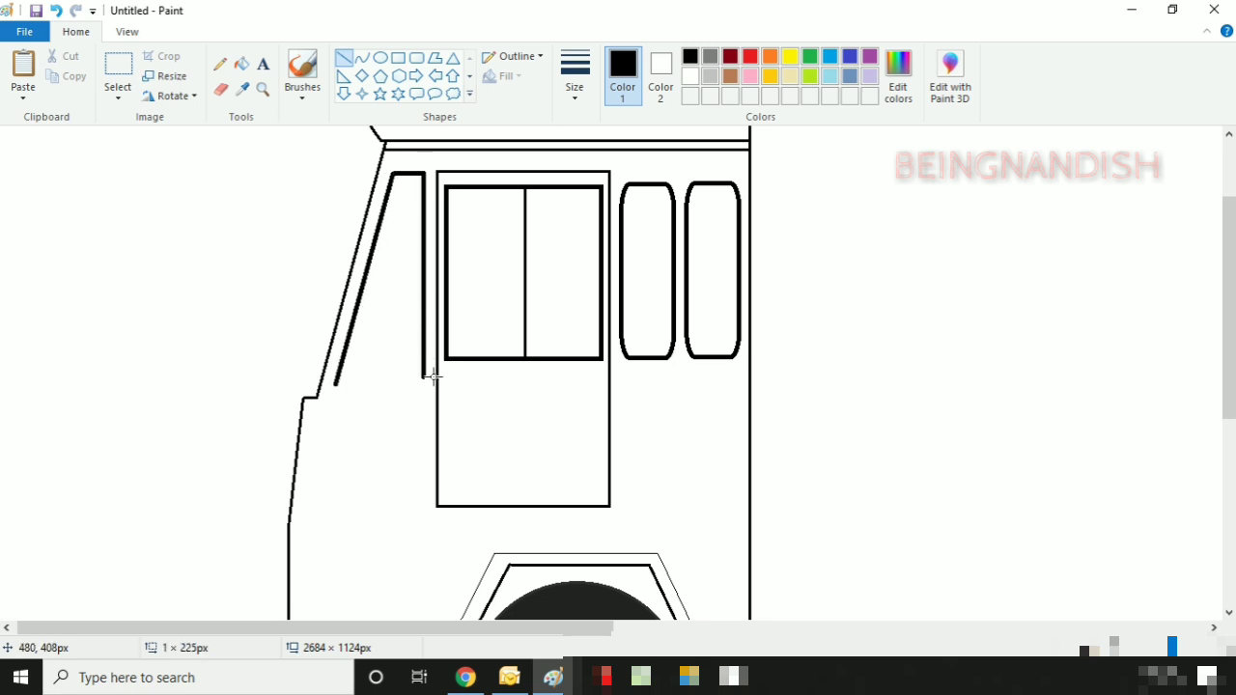
left_click_drag(335, 384, 496, 397)
Step: Add a door handle with a rounded bar about 41 × 9 px and two rounded hinges about 12 × 17 px on the door's rear edge
left_click(417, 58)
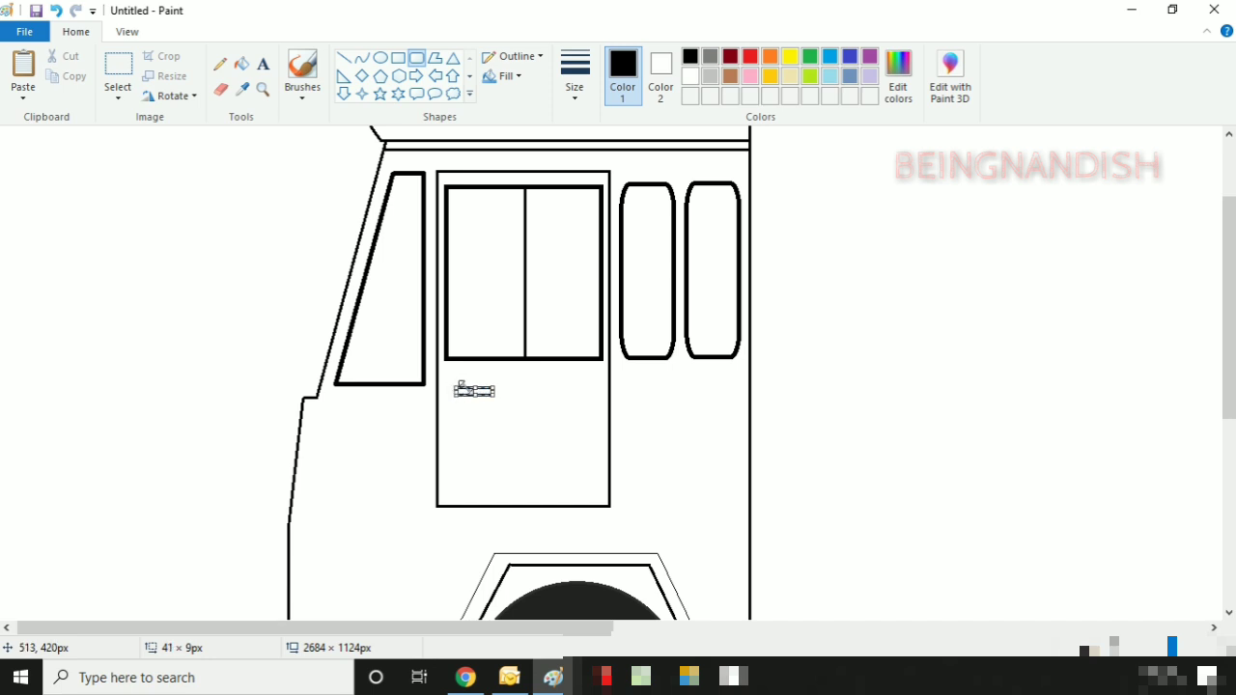
left_click(593, 402)
left_click(381, 58)
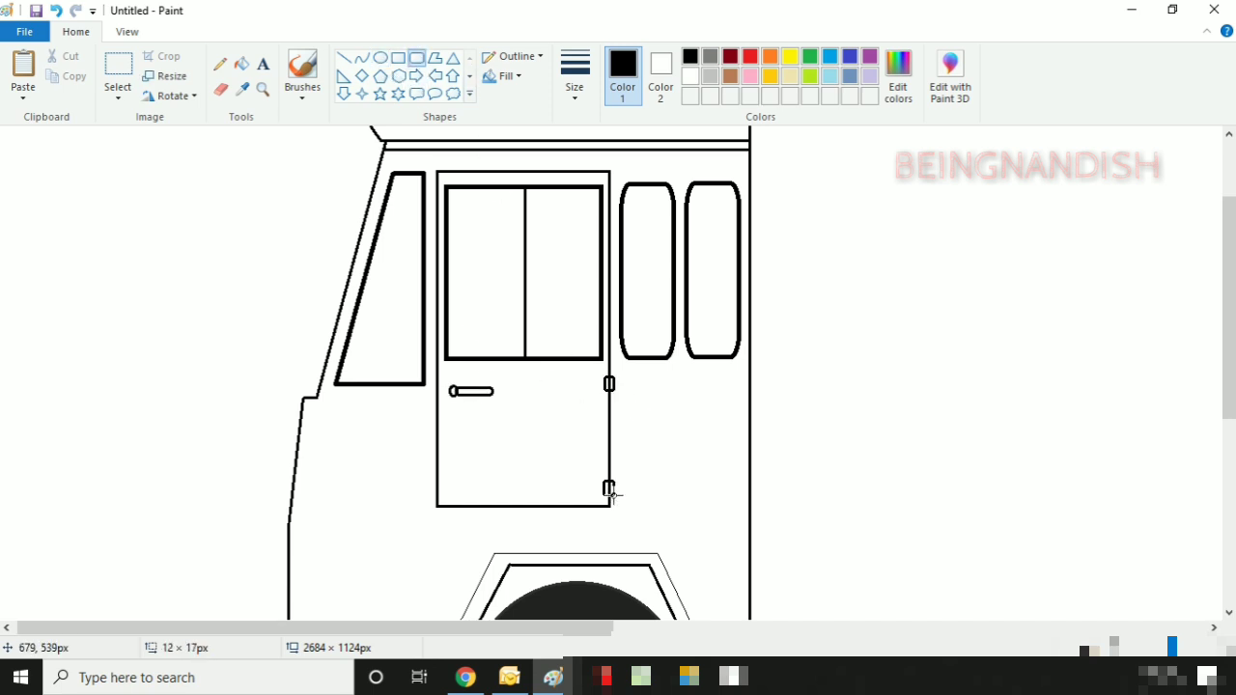
left_click_drag(613, 495, 613, 493)
left_click(623, 353)
Step: Draw narrow horizontal trim strips below the side windows, one behind the door and one ahead of it
left_click(398, 58)
left_click(575, 72)
left_click(593, 171)
left_click_drag(610, 365, 749, 372)
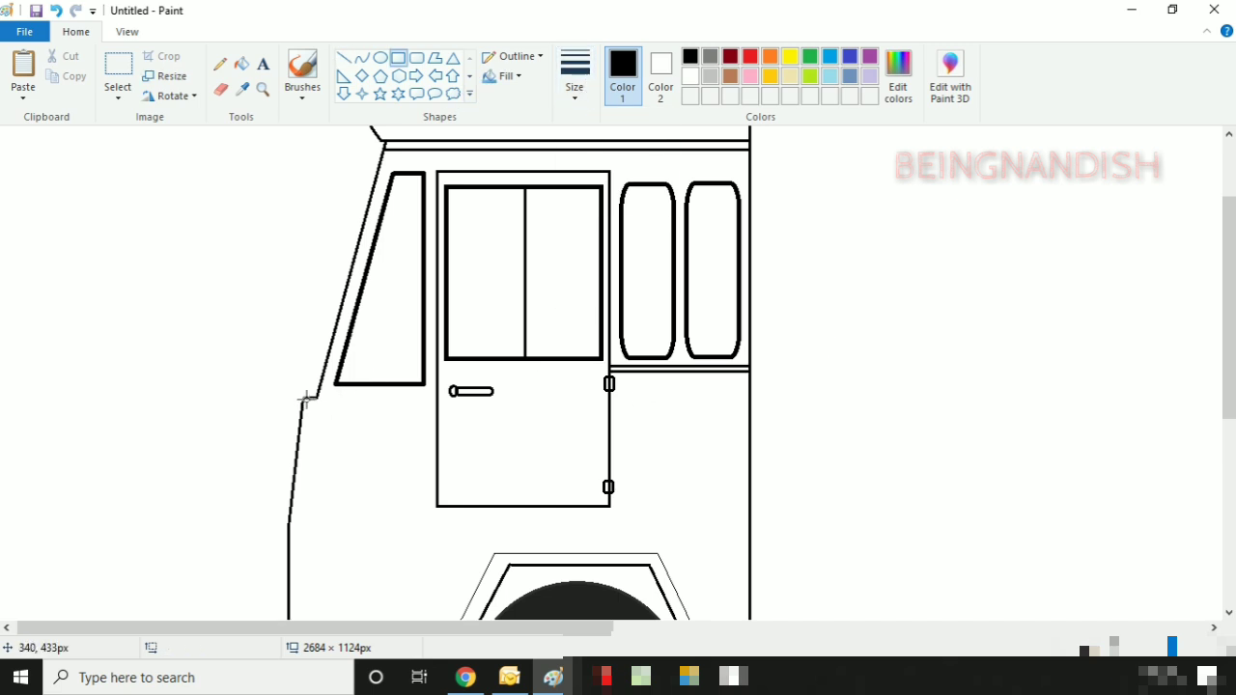
left_click_drag(305, 397, 437, 403)
Step: Draw a horizontal line above the bumper from the cab's front edge to the wheel arch
scroll(376, 448, "down", 3)
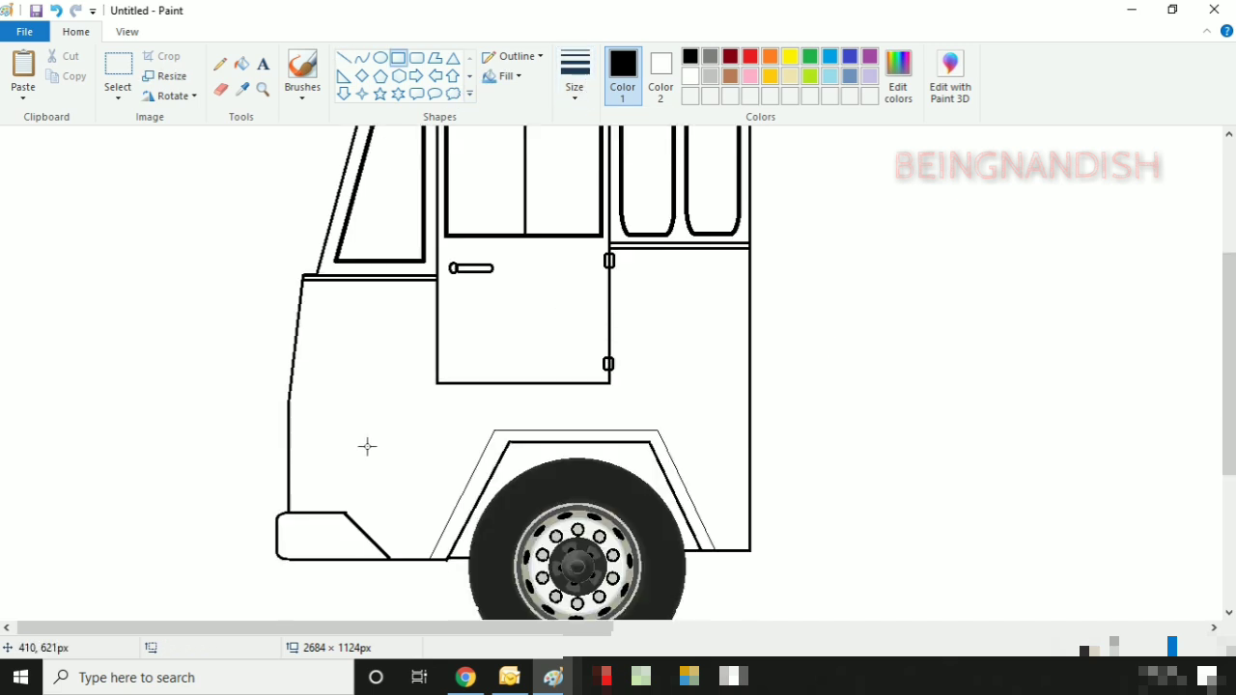
left_click(342, 58)
left_click_drag(288, 494, 462, 495)
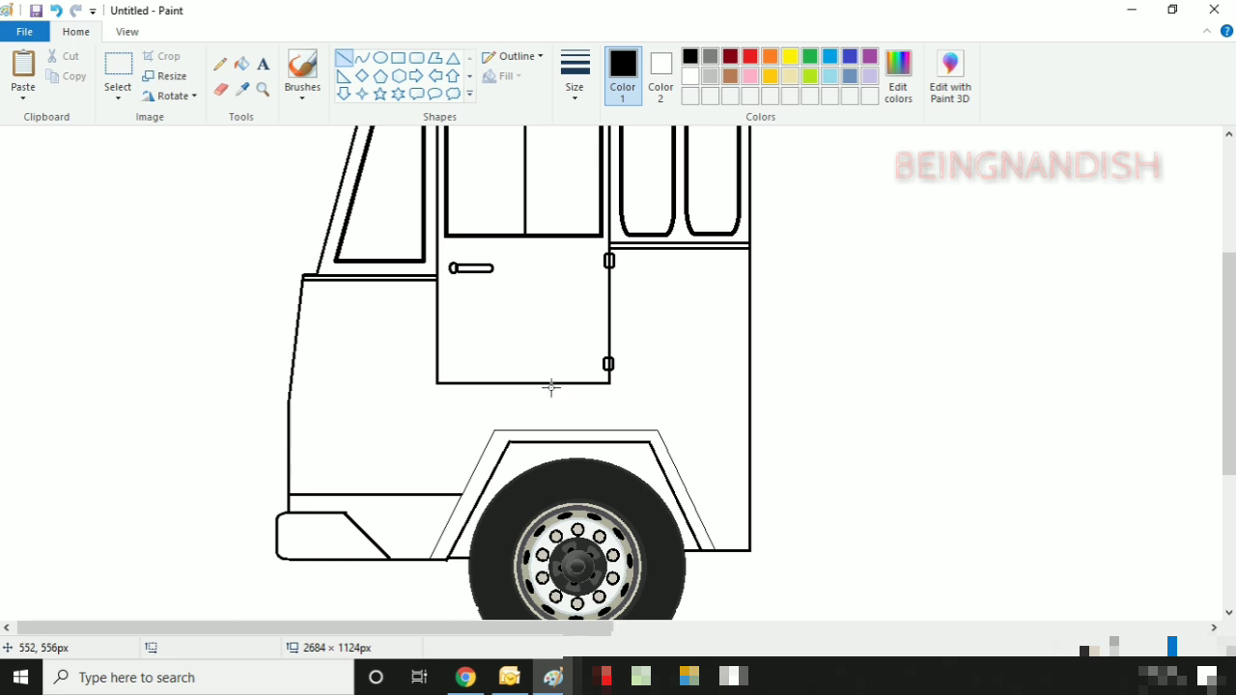
Step: Draw narrow vertical panel strips behind the door, about 5 × 200 px, and near the cab's front edge
left_click(397, 58)
left_click_drag(631, 249, 636, 430)
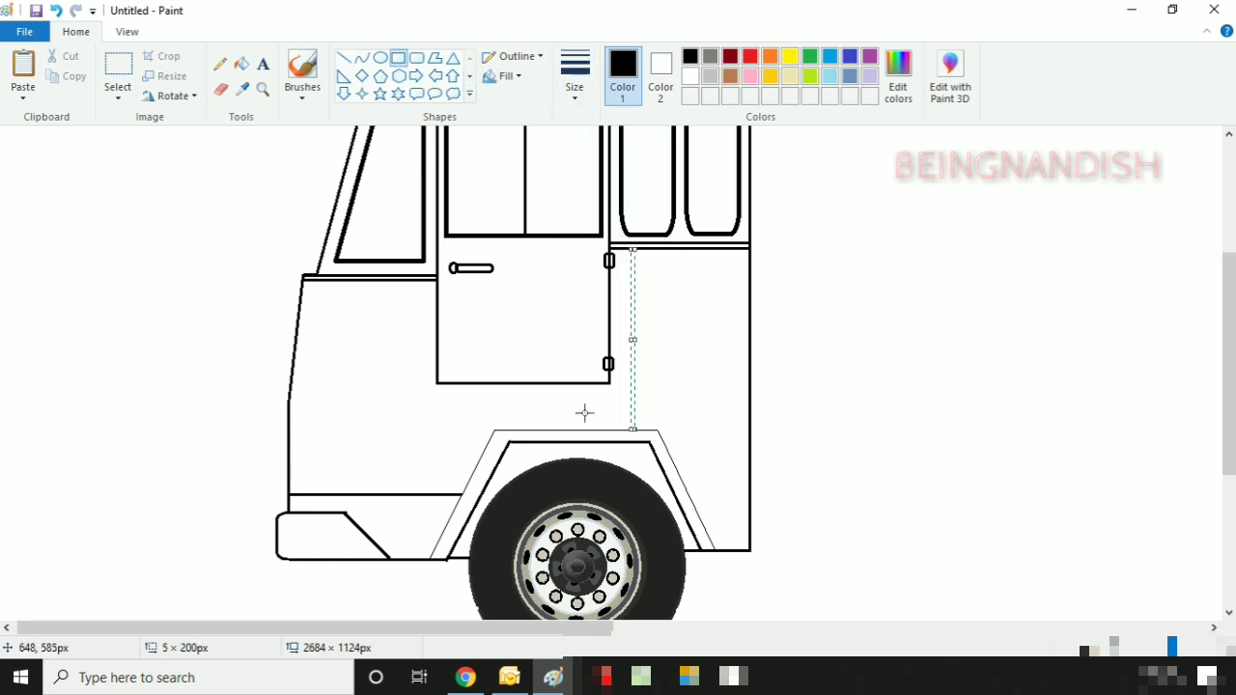
left_click_drag(317, 281, 322, 495)
Step: Draw a thick curved mirror arm in front of the windshield, running from below the roof down to the side window's lower part
scroll(400, 252, "up", 3)
left_click(574, 72)
left_click(593, 204)
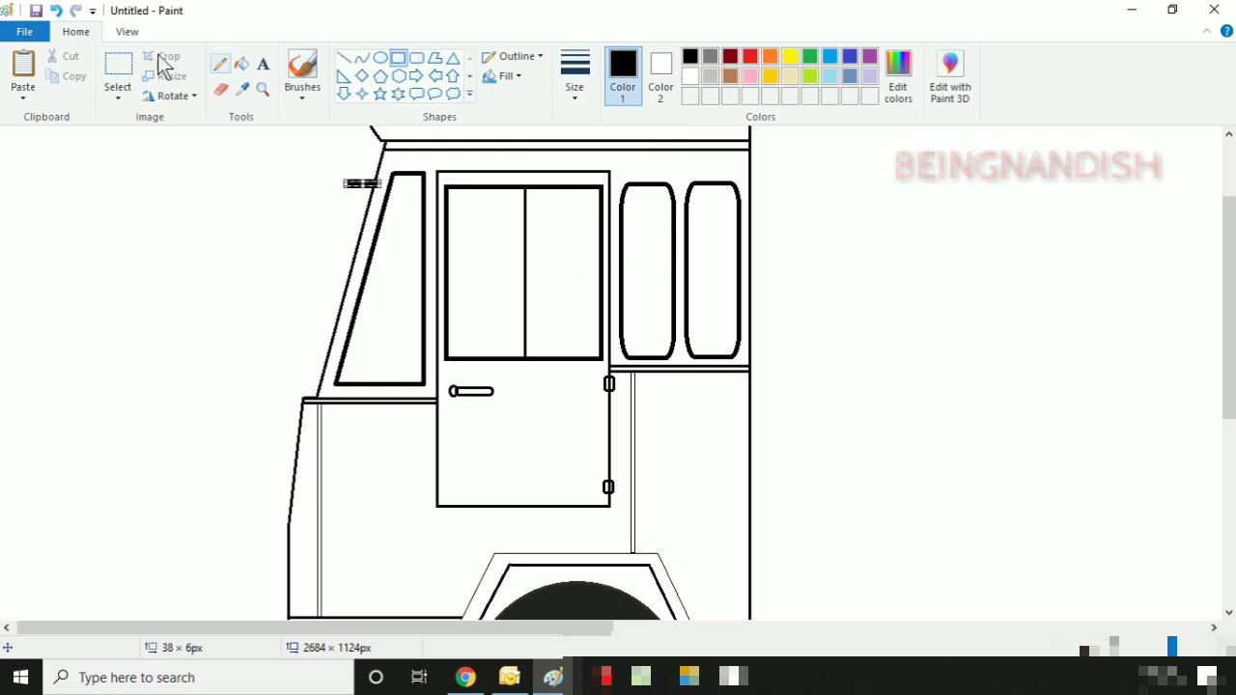
left_click(361, 58)
mouse_move(387, 166)
left_mouse_down()
mouse_move(327, 244)
mouse_move(337, 163)
left_mouse_up()
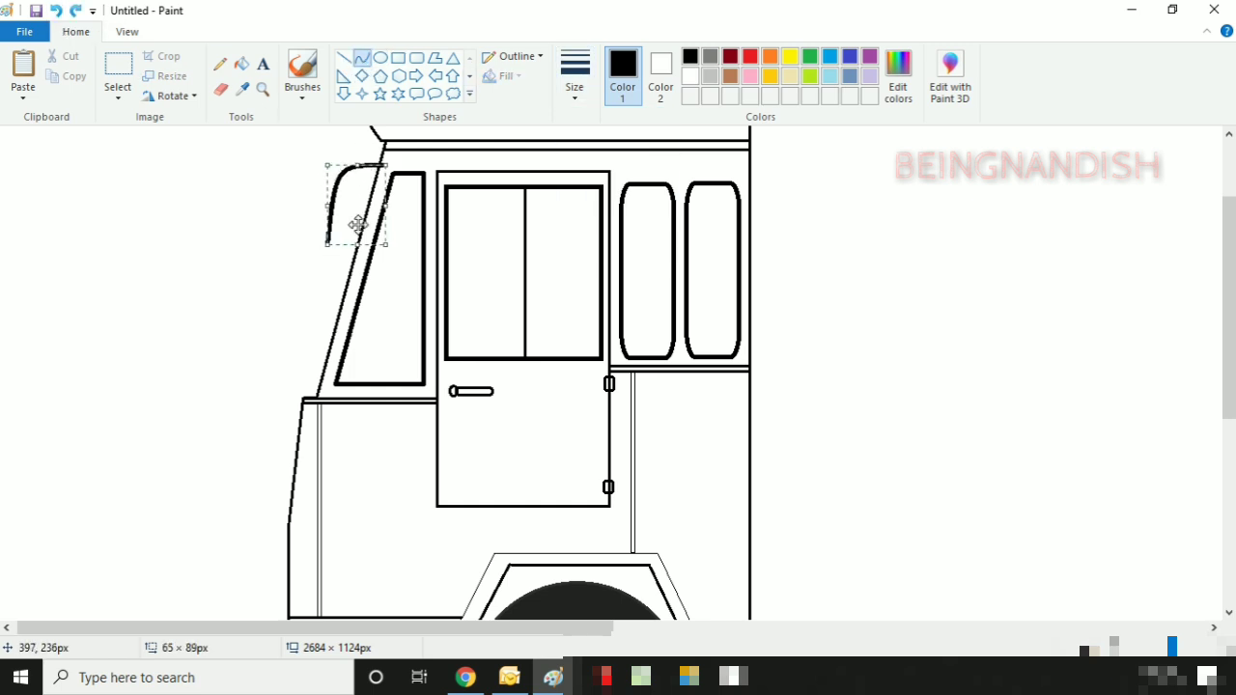
left_click_drag(322, 205, 322, 329)
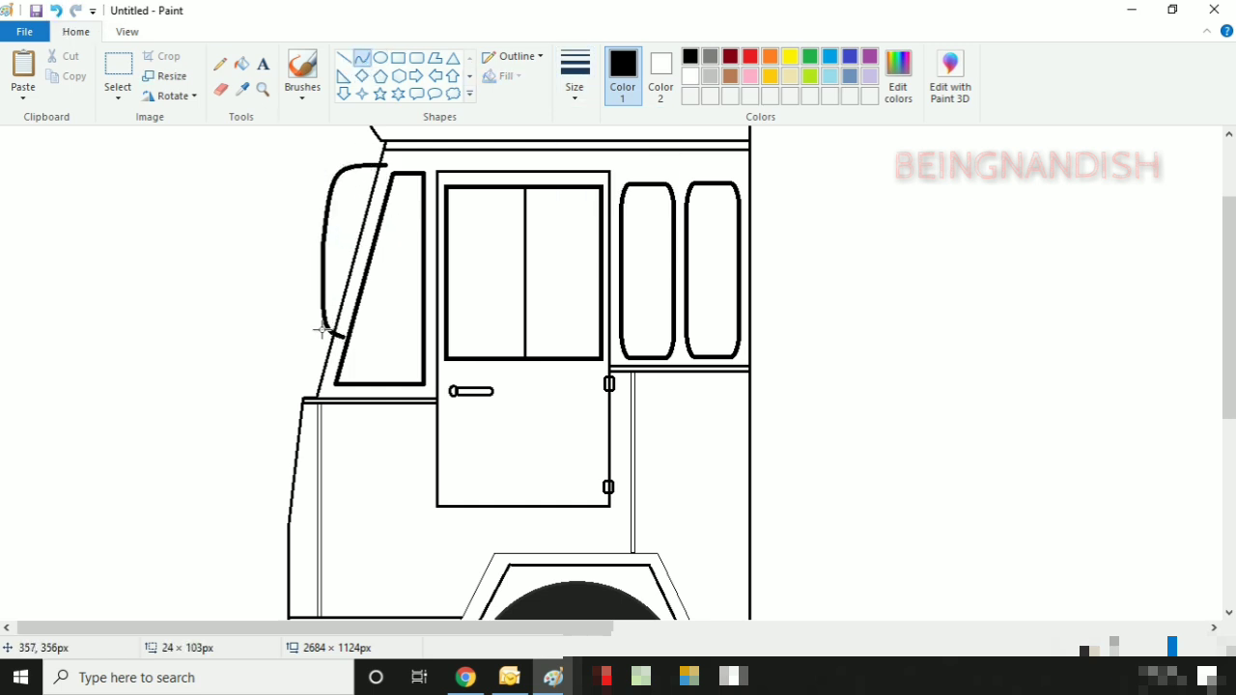
Step: Draw a tall rounded rectangle about 18 × 112 px as the side mirror and position it just inside the curved arm
left_click(415, 68)
left_click_drag(332, 201, 344, 307)
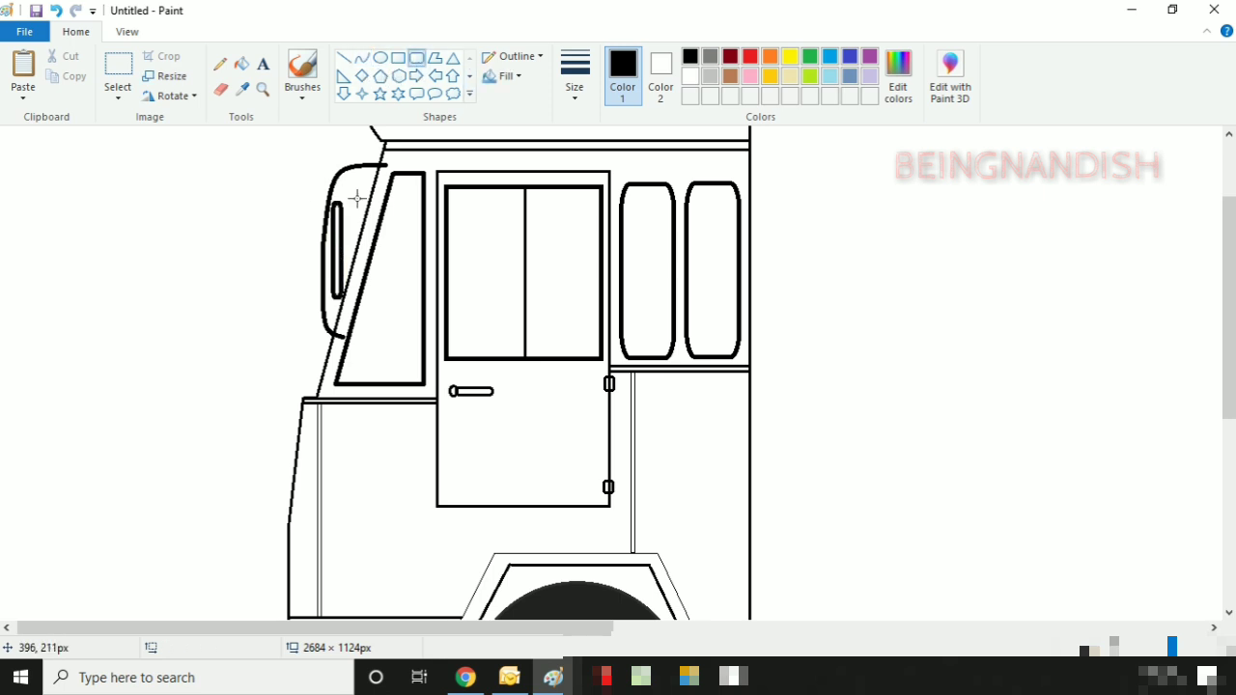
left_click(127, 31)
left_click(23, 70)
left_click_drag(659, 171, 696, 377)
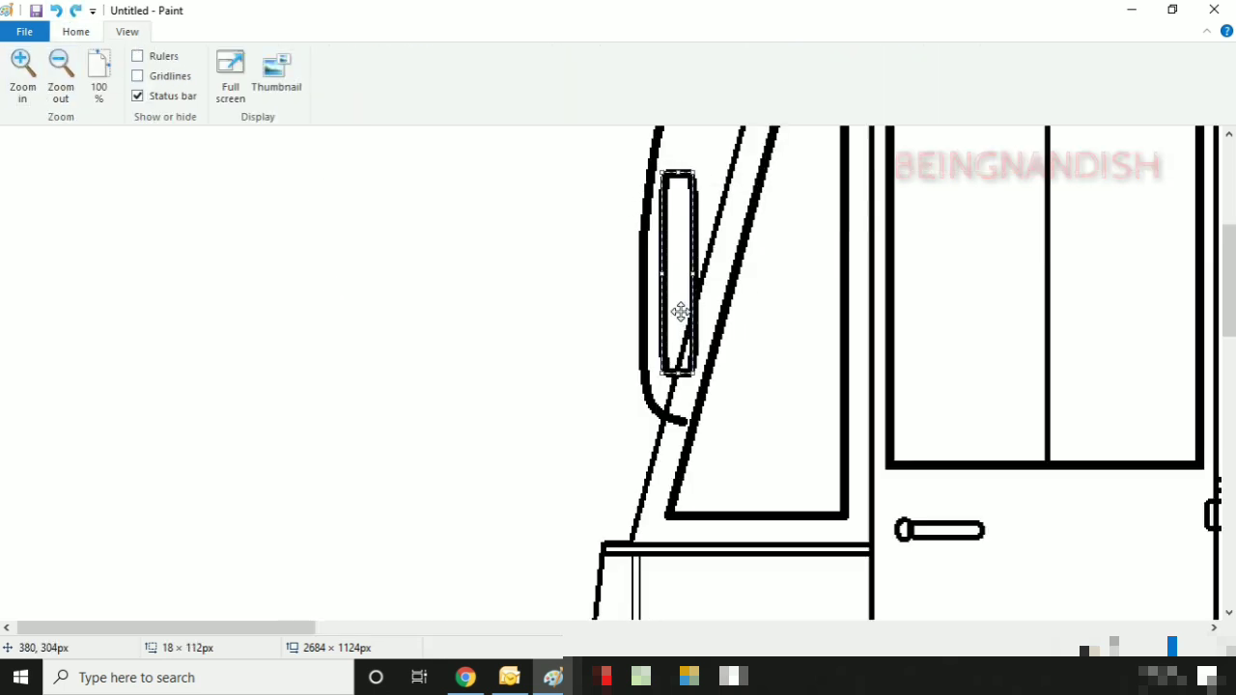
left_click_drag(681, 310, 676, 335)
Step: Erase the windshield pillar line inside the mirror and join the mirror to its arm with a small block about 4 × 23 px
left_click(75, 31)
left_click(220, 88)
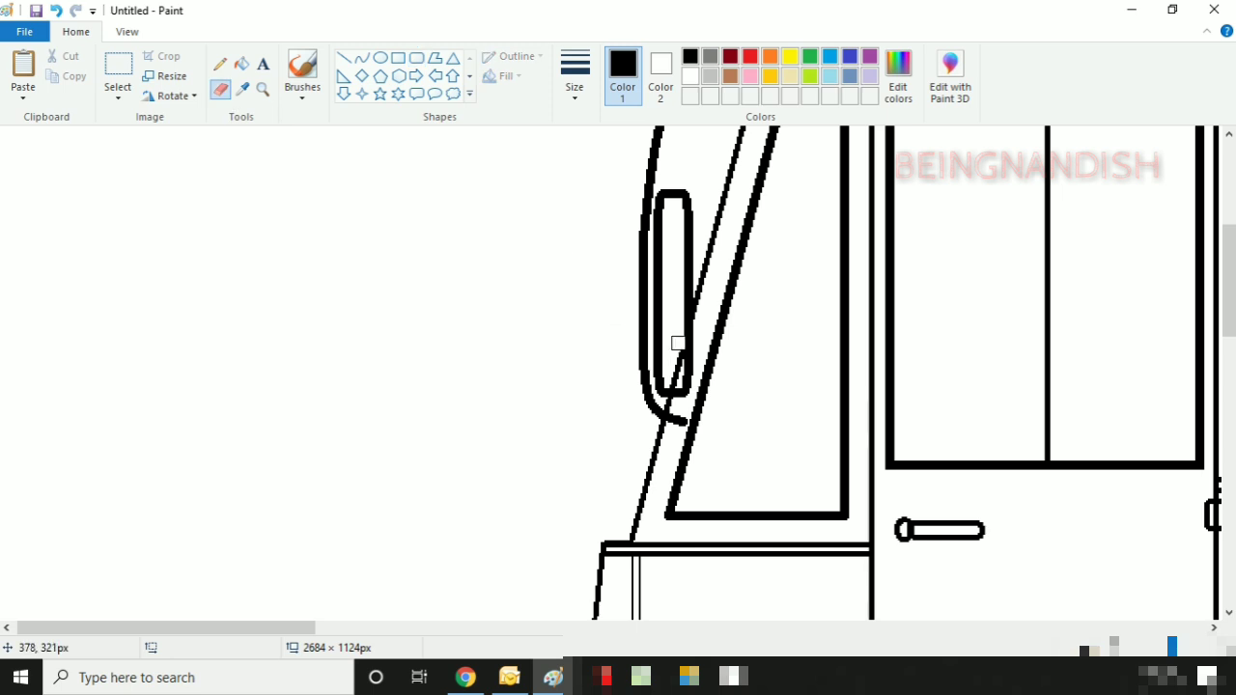
left_click(398, 58)
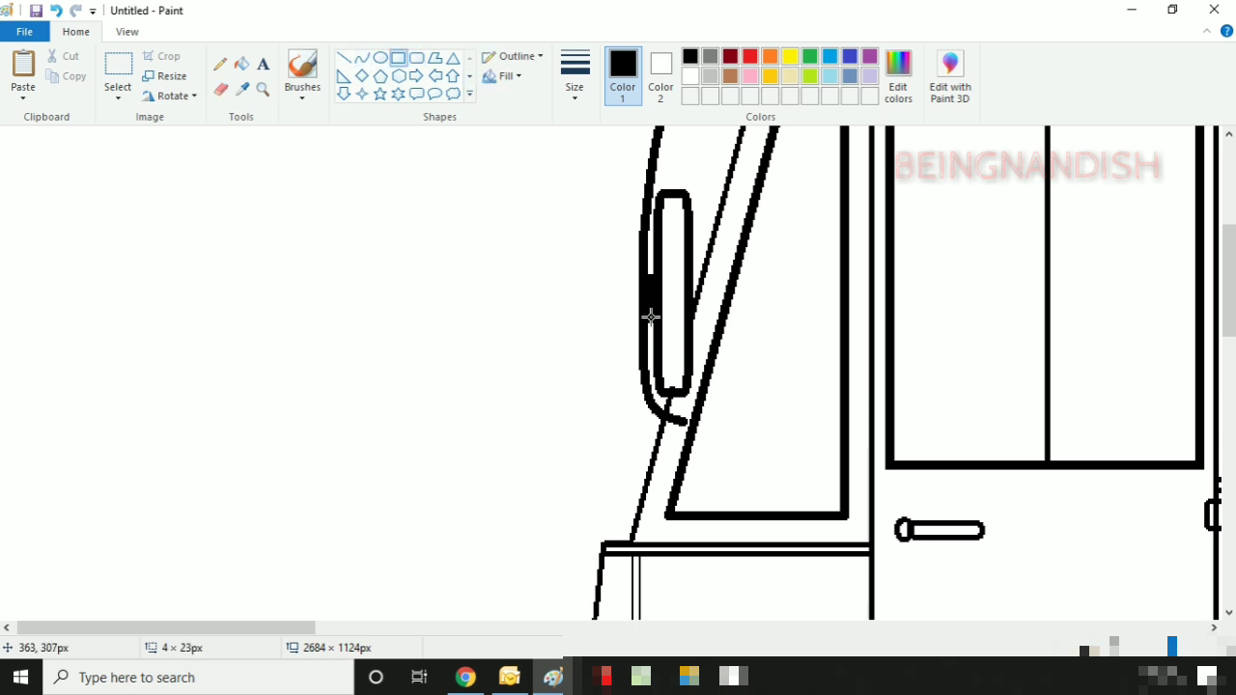
Step: Add small rounded mounts at the upper and lower ends of the mirror arm
scroll(410, 266, "up", 3)
left_click(416, 58)
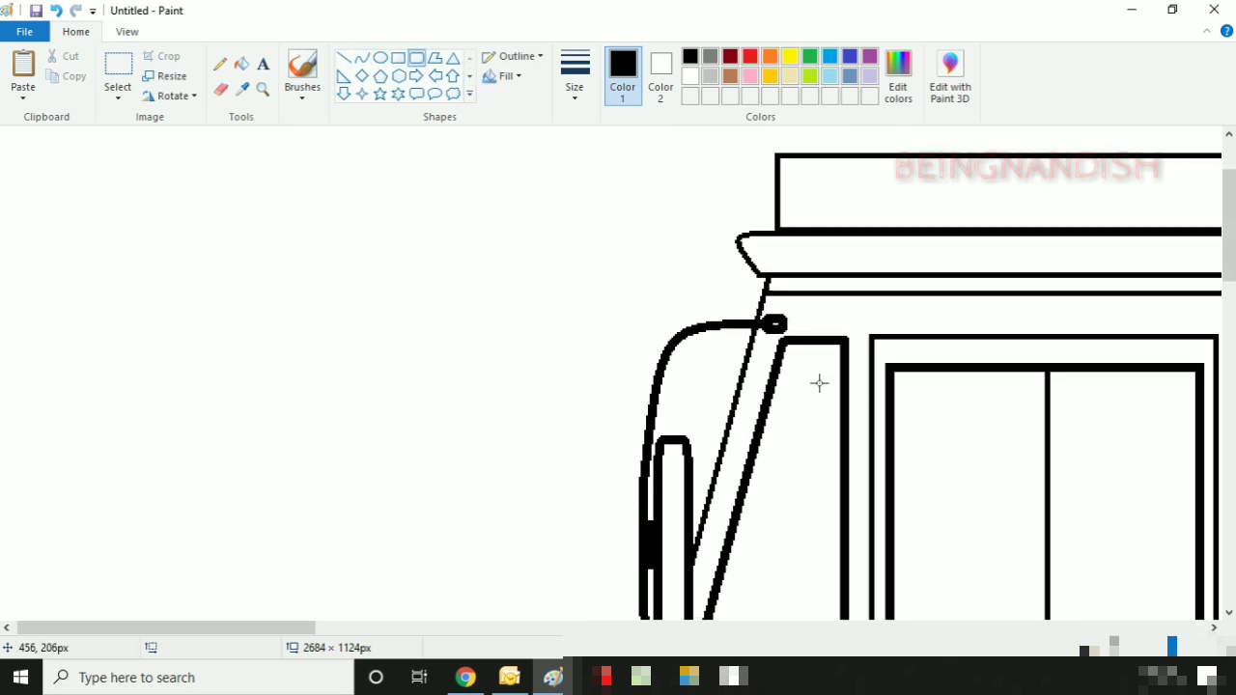
scroll(819, 383, "down", 3)
left_click_drag(676, 411, 691, 426)
Step: Draw a small rounded rectangle as a side light above the bumper line, just ahead of the front wheel arch
left_click(123, 34)
left_click(61, 73)
scroll(422, 450, "down", 3)
left_click(76, 31)
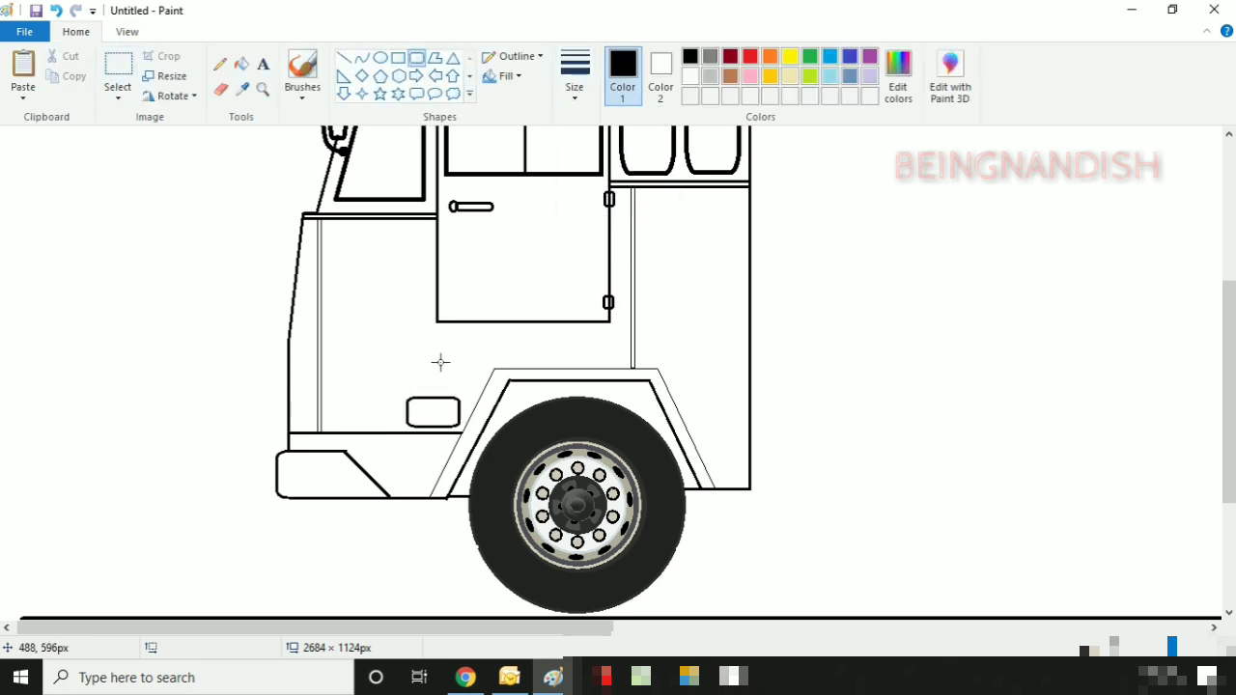
Step: Erase the rear lower corner of the side light and redraw its rear edge slanting parallel to the wheel arch
left_click(127, 32)
left_click(23, 67)
left_click(75, 32)
left_click(220, 89)
left_click(362, 58)
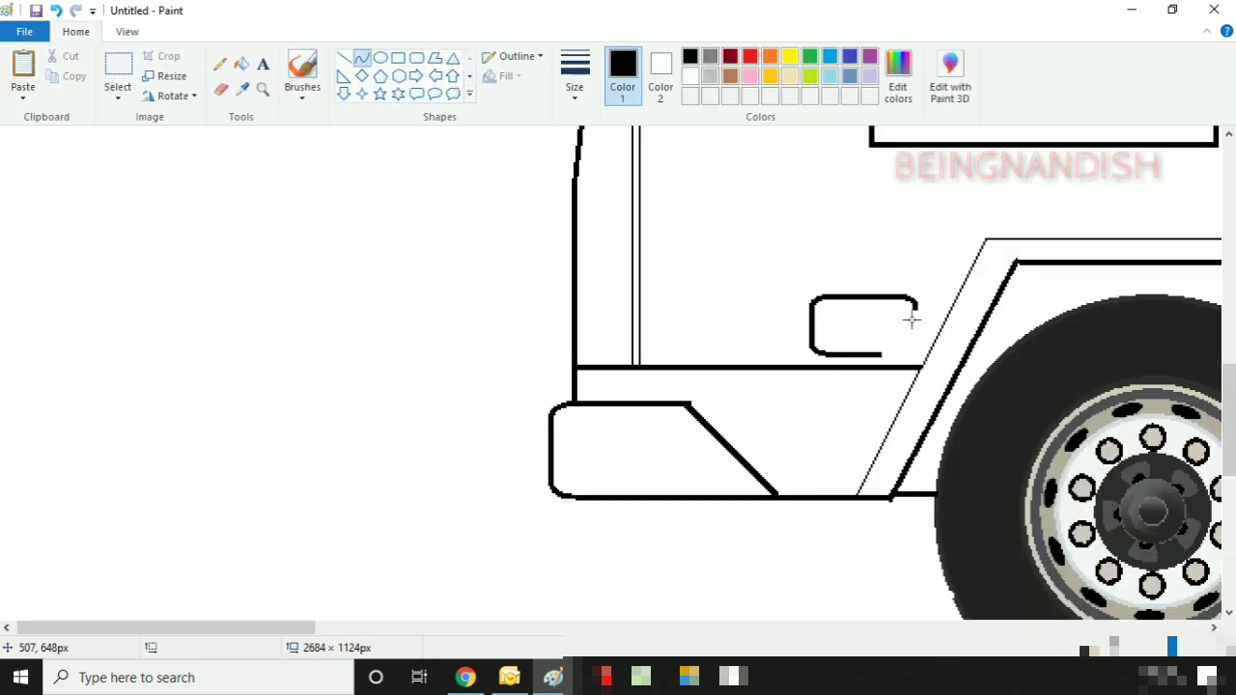
mouse_move(915, 307)
left_mouse_down()
mouse_move(880, 353)
mouse_move(900, 351)
left_mouse_up()
Step: Draw a short horizontal line about 29 px long from the cab's front edge to the vertical panel strip
scroll(724, 388, "up", 3)
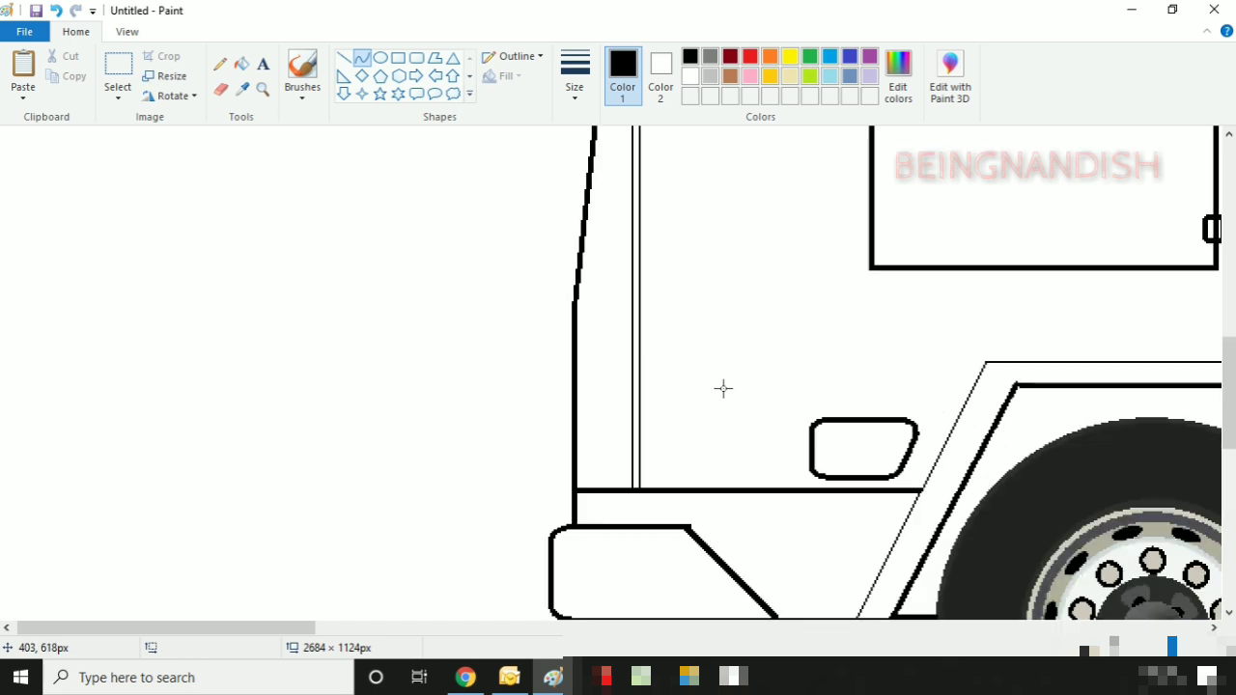
left_click(344, 58)
left_click_drag(576, 377, 628, 377)
scroll(629, 378, "up", 2)
Step: Select the loose rear wheel, shift it closer to the cab and cut it
left_click(126, 32)
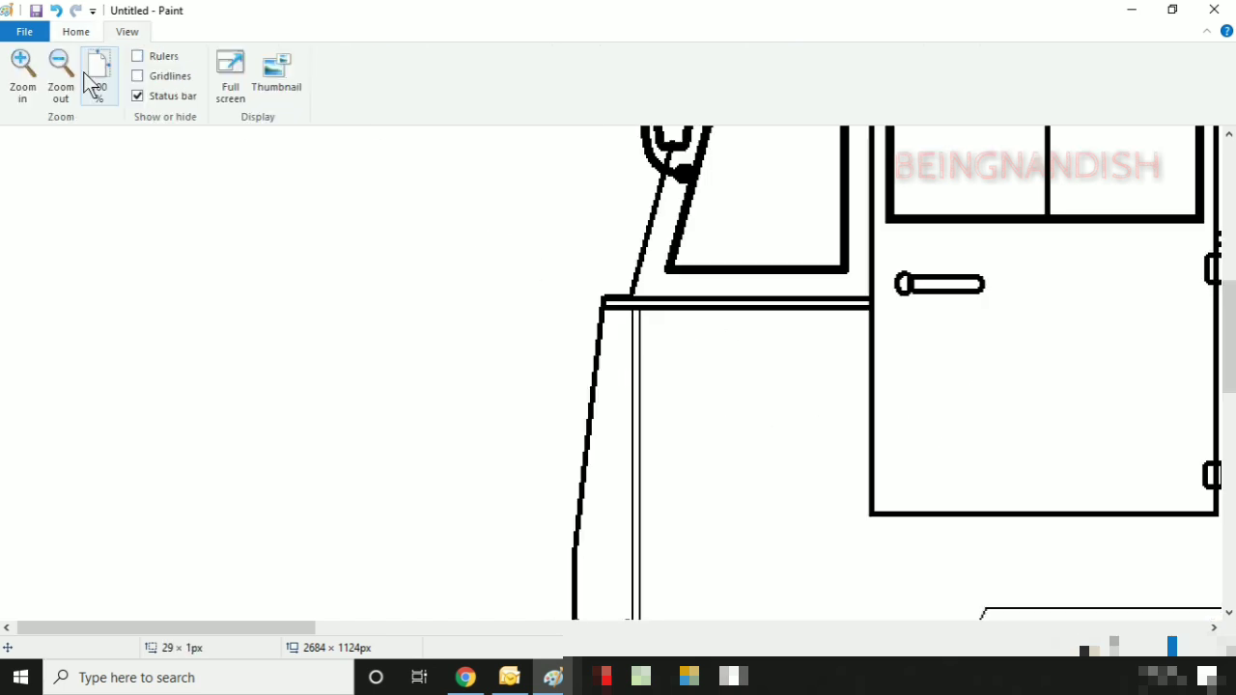
left_click(87, 75)
left_click(98, 72)
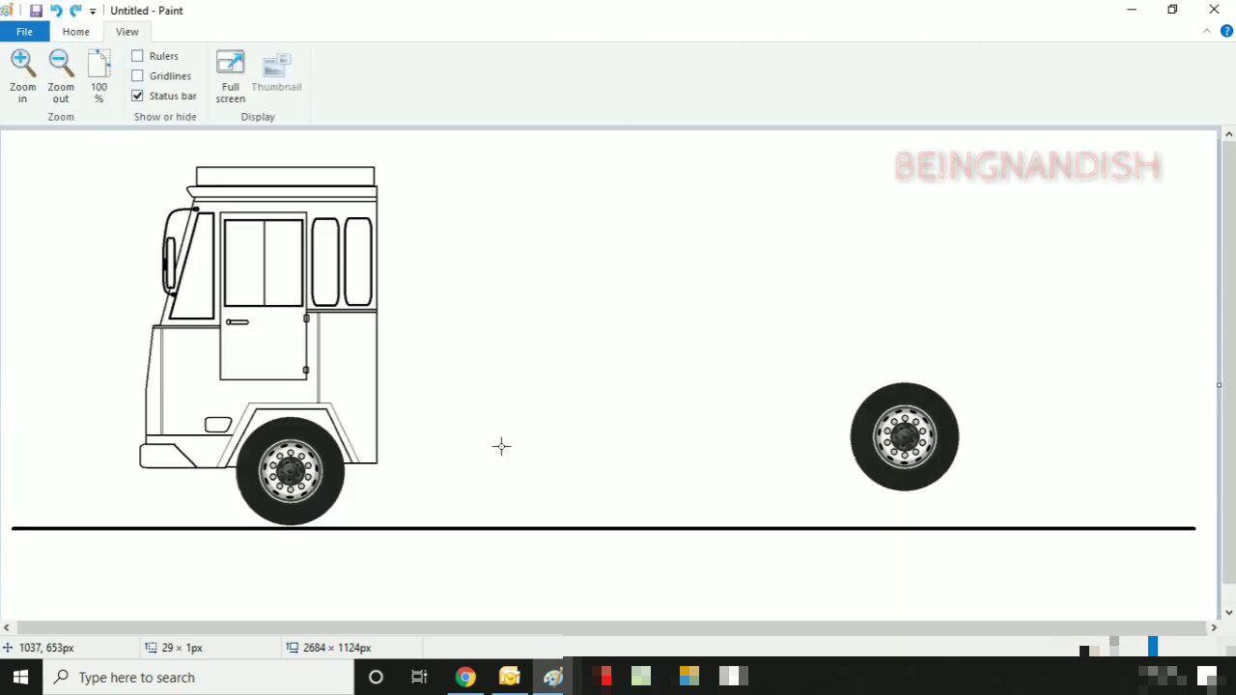
left_click(76, 32)
left_click(118, 70)
left_click_drag(841, 373, 977, 501)
left_click_drag(923, 426, 598, 440)
right_click(598, 440)
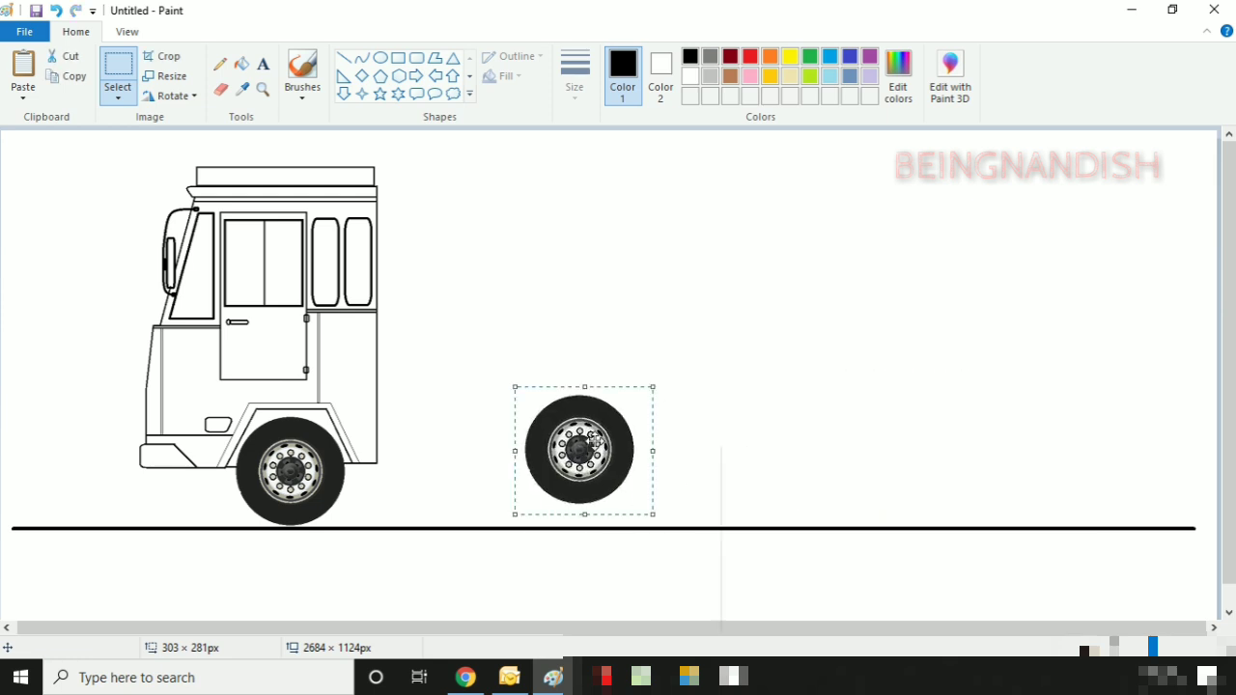
left_click(633, 451)
Step: Paste the rear wheel with transparent selection and set it on the ground line well behind the cab
right_click(545, 286)
left_click(599, 336)
left_click_drag(68, 187, 843, 467)
left_click(118, 94)
left_click(164, 261)
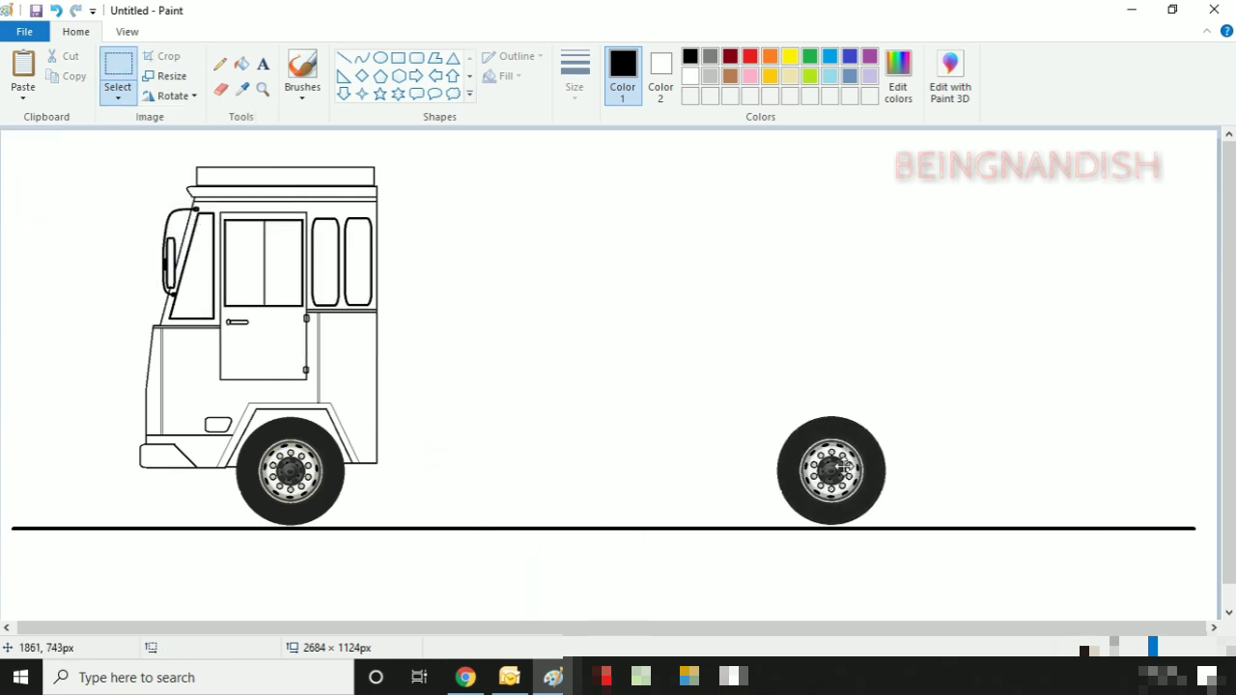
Step: Cover the rear wheel's hub with a white solid-filled circle and choose gray as the drawing color
left_click(126, 32)
left_click(22, 69)
left_click_drag(594, 627, 1133, 628)
left_click(76, 32)
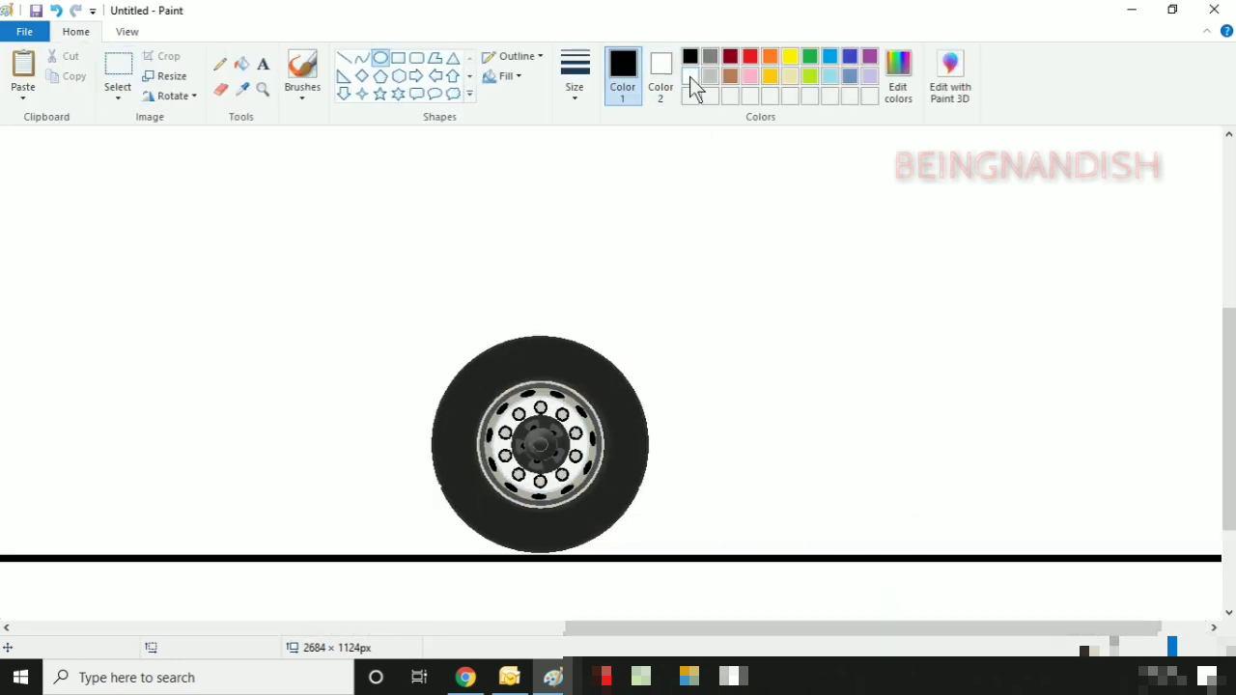
left_click(506, 75)
left_click(534, 120)
left_click(710, 56)
left_click_drag(514, 419, 563, 475)
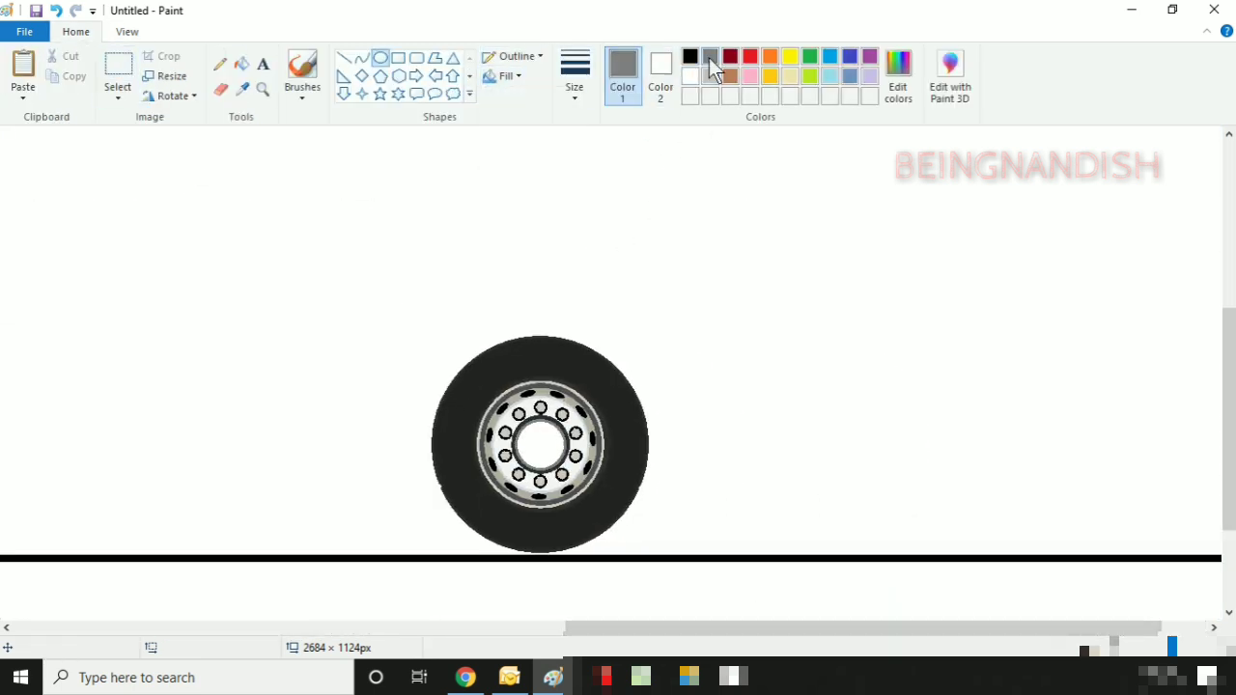
Step: Define a custom very dark gray and fill the rear wheel's hub circle with it
left_click(898, 76)
left_click_drag(810, 295, 810, 351)
left_click(689, 458)
left_click(450, 460)
left_click(241, 64)
left_click(541, 446)
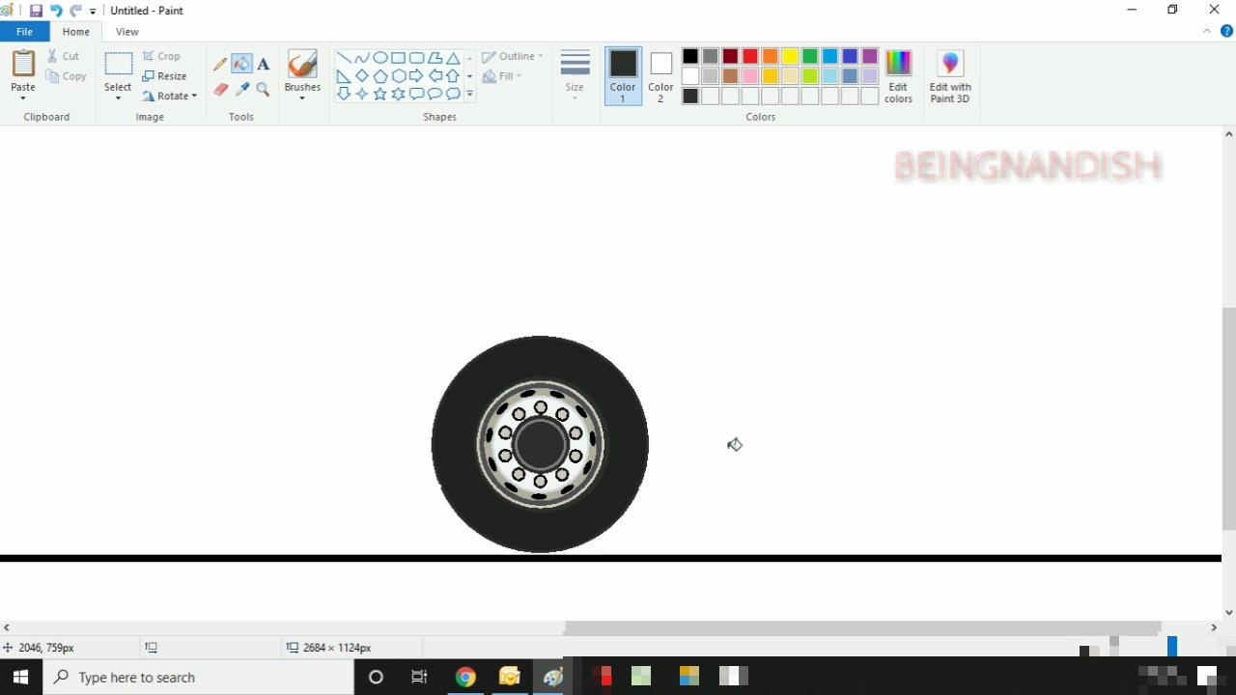
Step: Draw a dark gray circle about 123 × 123 px over the rear wheel's rim slots, around the bolt ring
left_click(381, 57)
left_click(575, 73)
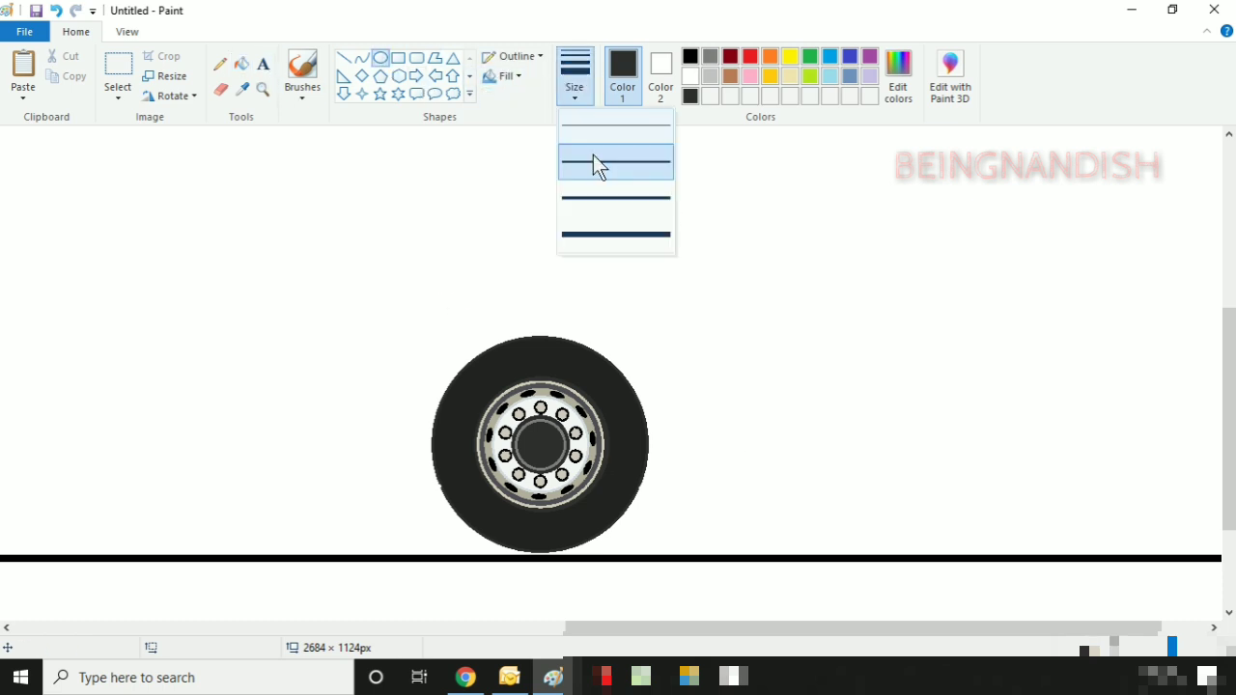
left_click(596, 165)
left_click_drag(488, 387, 597, 500)
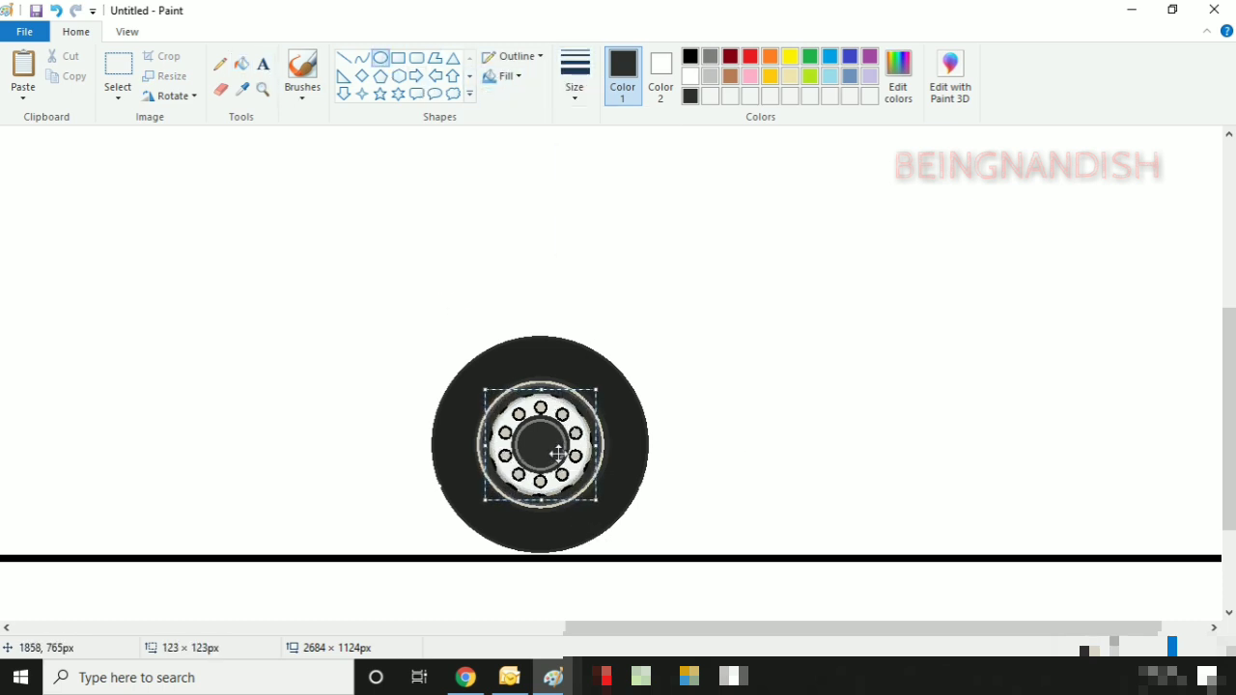
left_click(654, 312)
Step: Copy the rear wheel and place the duplicate on the ground line directly behind the first one
left_click(118, 71)
left_click_drag(406, 315, 670, 588)
right_click(543, 389)
left_click(577, 416)
key("ctrl+v")
left_click_drag(147, 228, 778, 413)
Step: Draw a black horizontal chassis line about 929 px long from the cab's rear edge to the first rear wheel
left_click(127, 32)
left_click(61, 72)
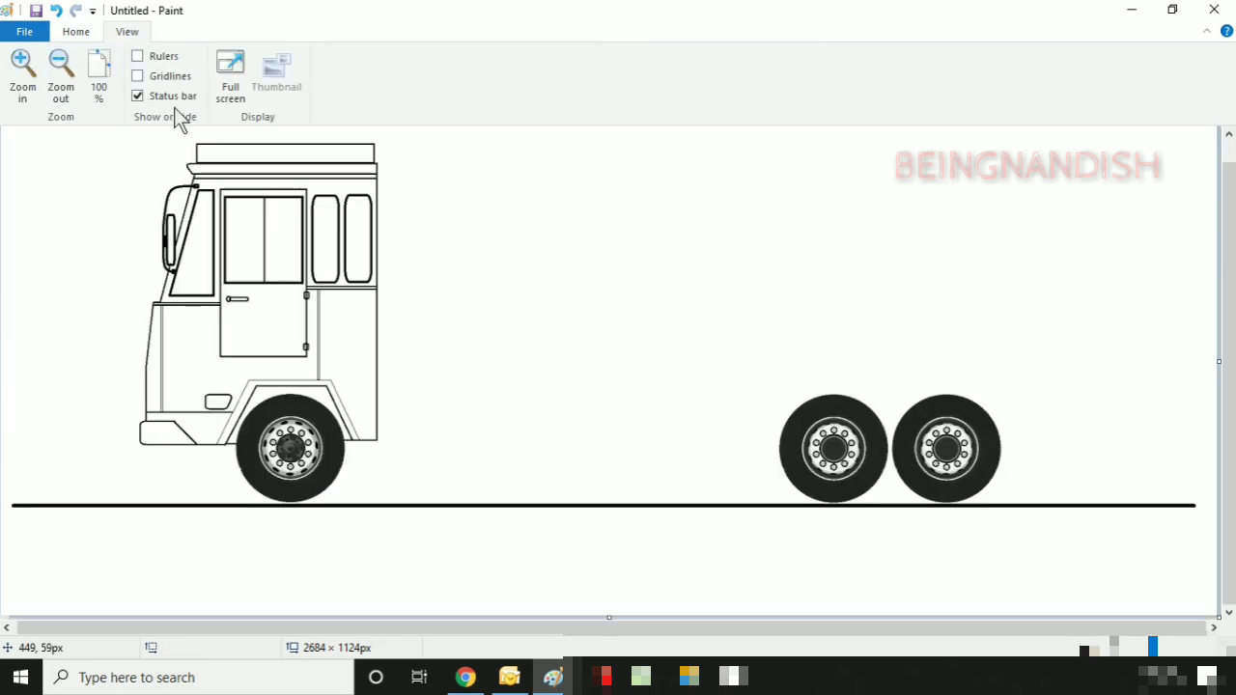
left_click(76, 31)
left_click(344, 58)
left_click(575, 72)
left_click(618, 131)
mouse_move(376, 407)
left_mouse_down()
mouse_move(674, 406)
mouse_move(621, 405)
left_mouse_up()
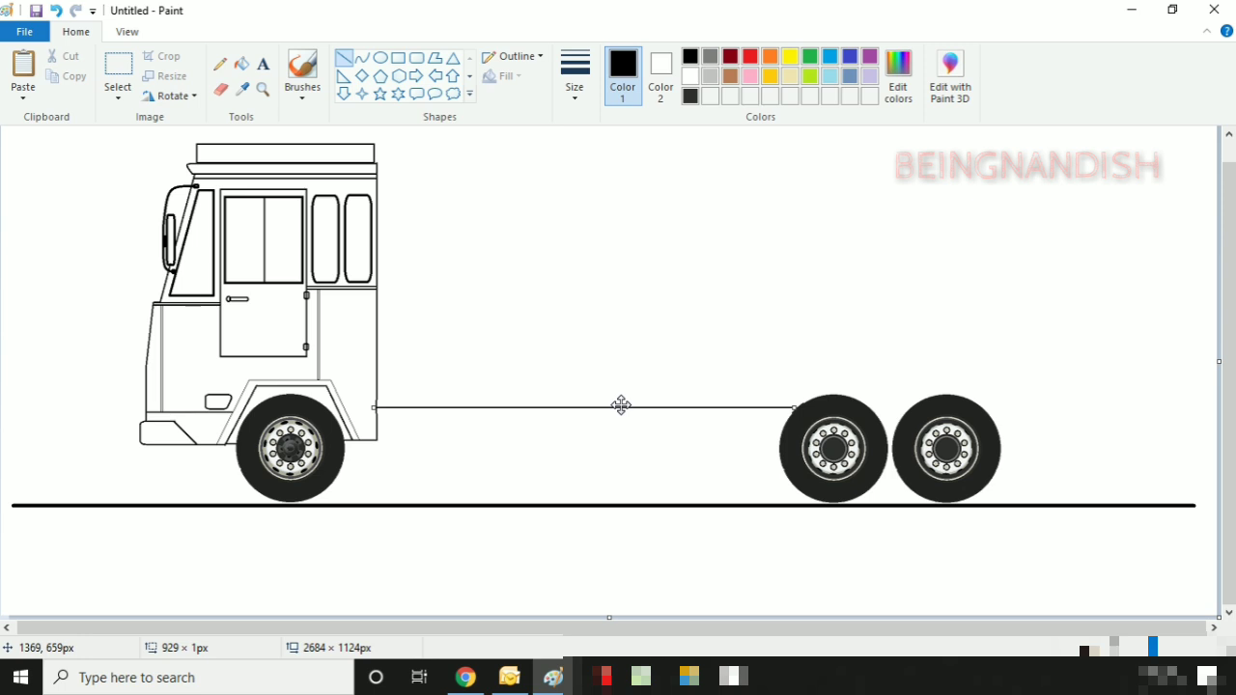
left_click(633, 329)
Step: Continue the chassis line between the two rear wheels and behind the last wheel
left_click(135, 32)
left_click(23, 72)
left_click_drag(357, 628, 1001, 628)
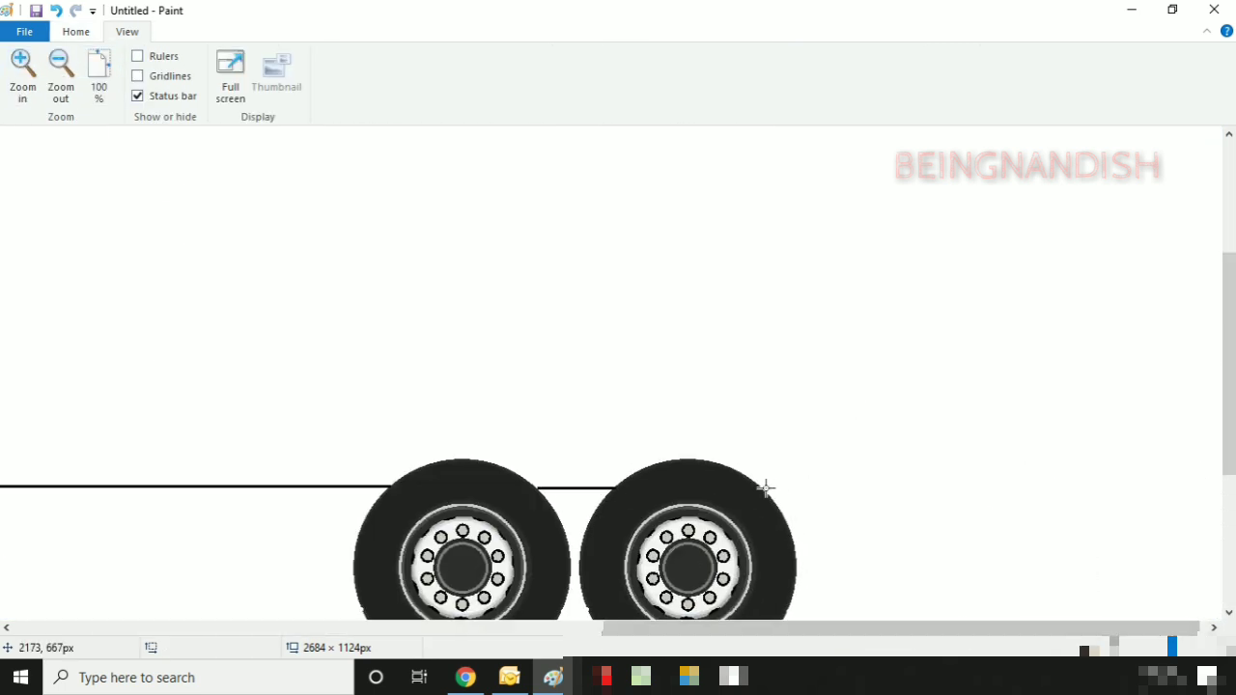
left_click_drag(763, 487, 1014, 509)
Step: Draw a rectangular box across the chassis line just behind the cab
left_click_drag(623, 627, 323, 633)
left_click(76, 32)
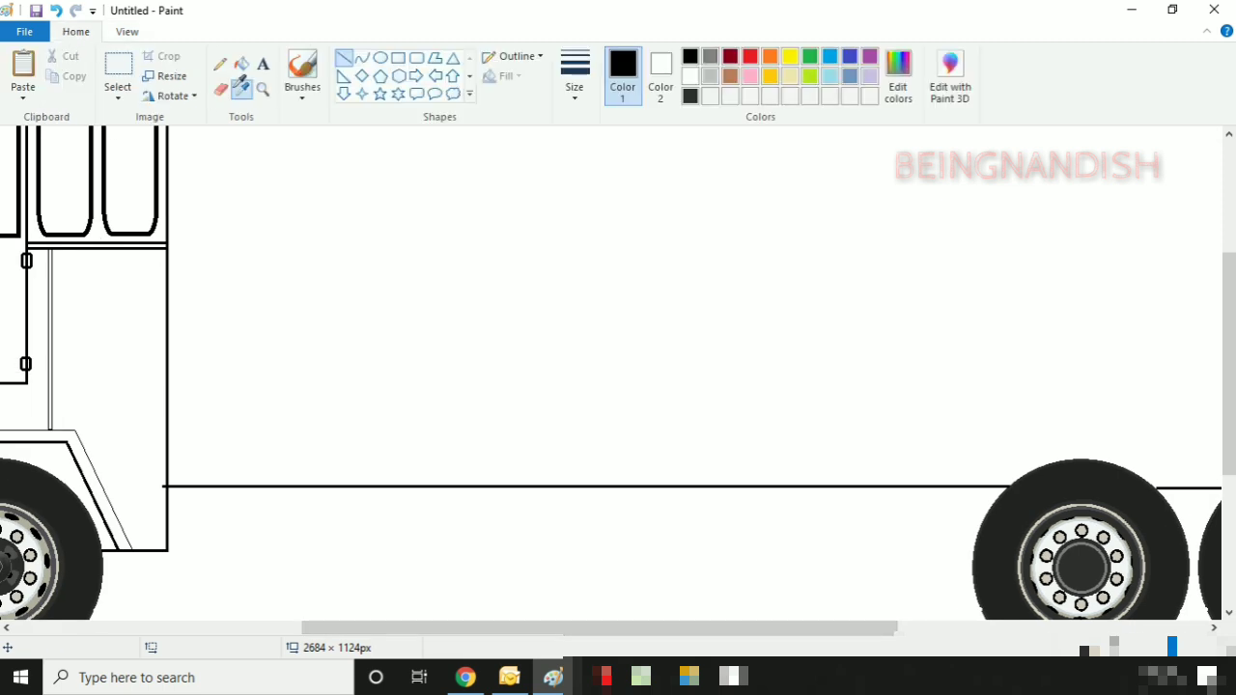
left_click(398, 58)
mouse_move(181, 475)
left_mouse_down()
mouse_move(321, 535)
mouse_move(310, 523)
left_mouse_up()
Step: Clear the chassis line inside the box and add a narrow rectangle along the box's inner upper edge
left_click(116, 77)
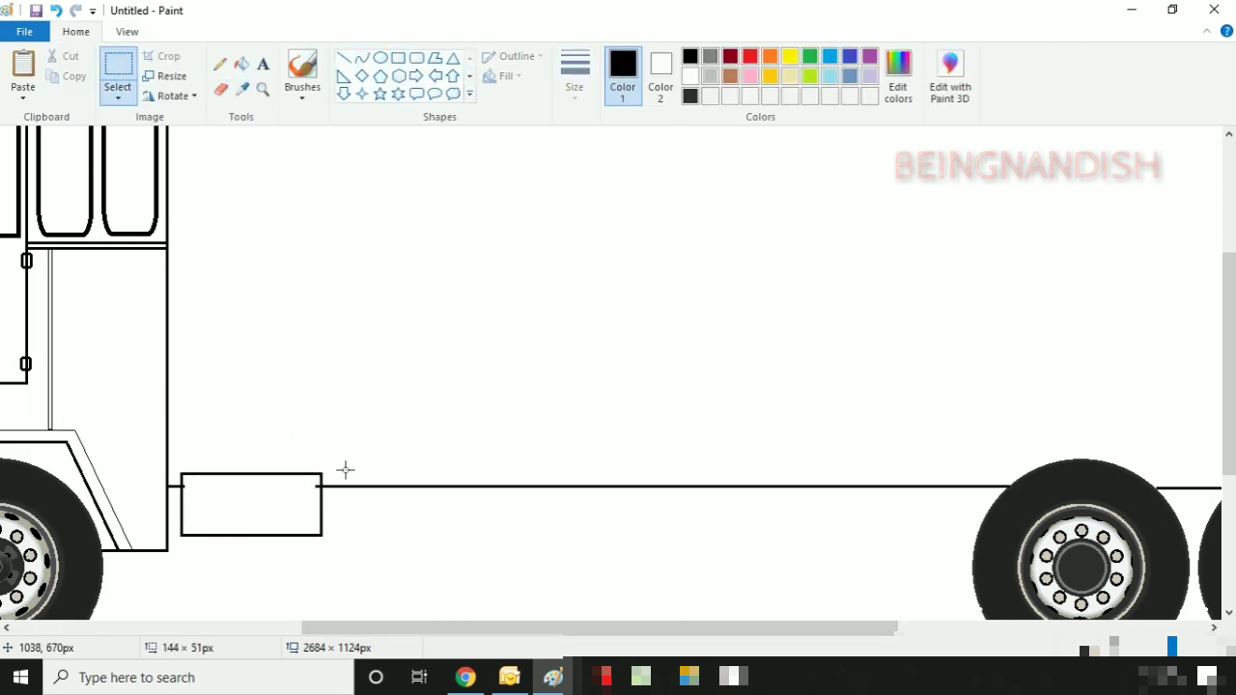
left_click(404, 60)
left_click_drag(185, 478, 318, 492)
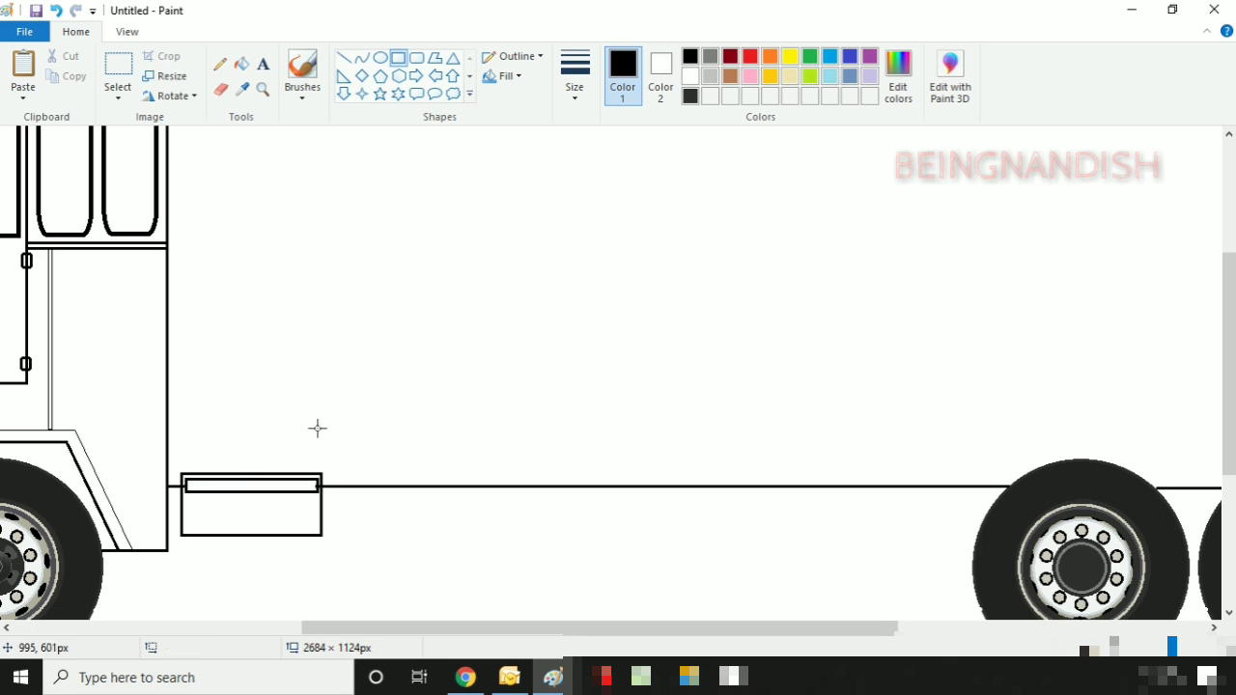
Step: Draw an ellipse about 50 × 56 px in the empty area above the chassis and delete its right half
left_click(381, 58)
left_click_drag(439, 326, 484, 376)
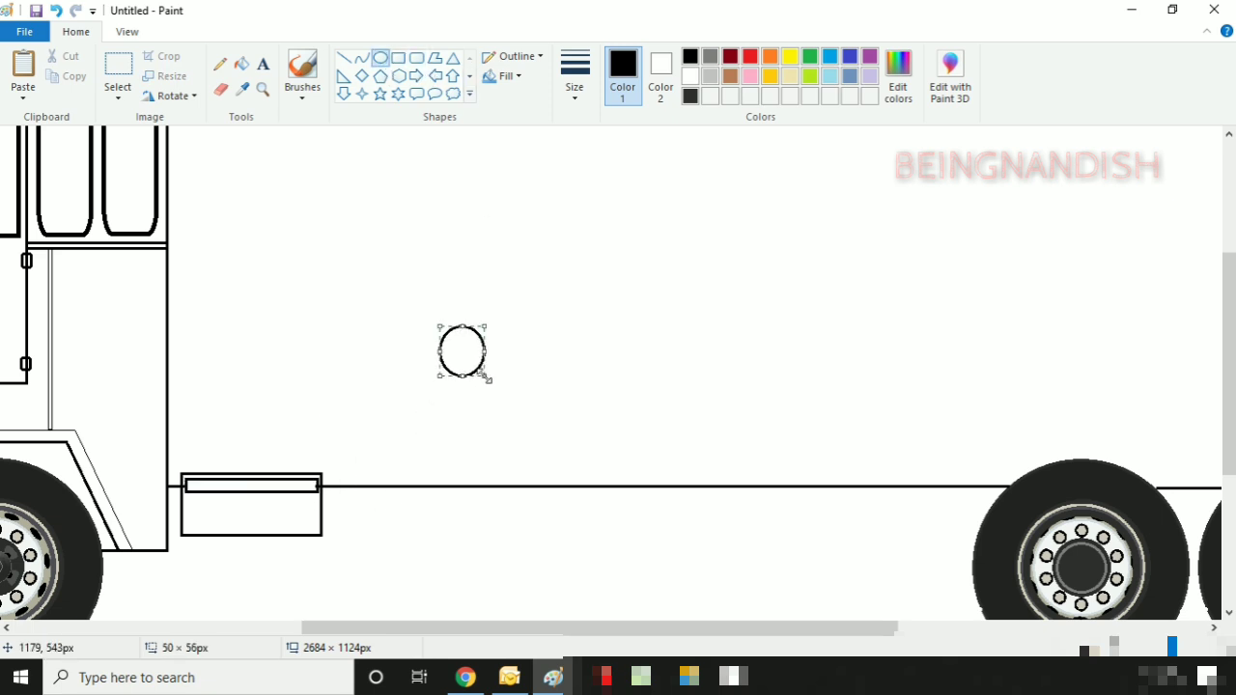
left_click(118, 72)
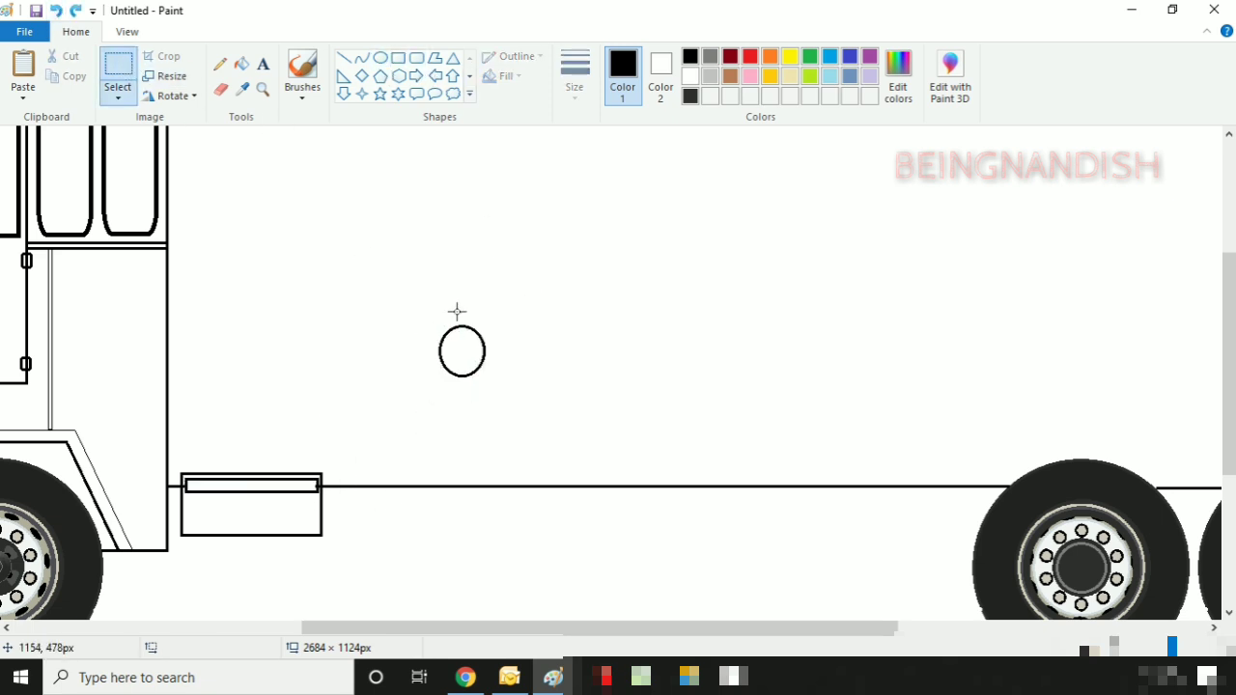
key("Delete")
Step: Draw a rectangle extending right from the half-ellipse's open side to form the tank body
left_click(398, 58)
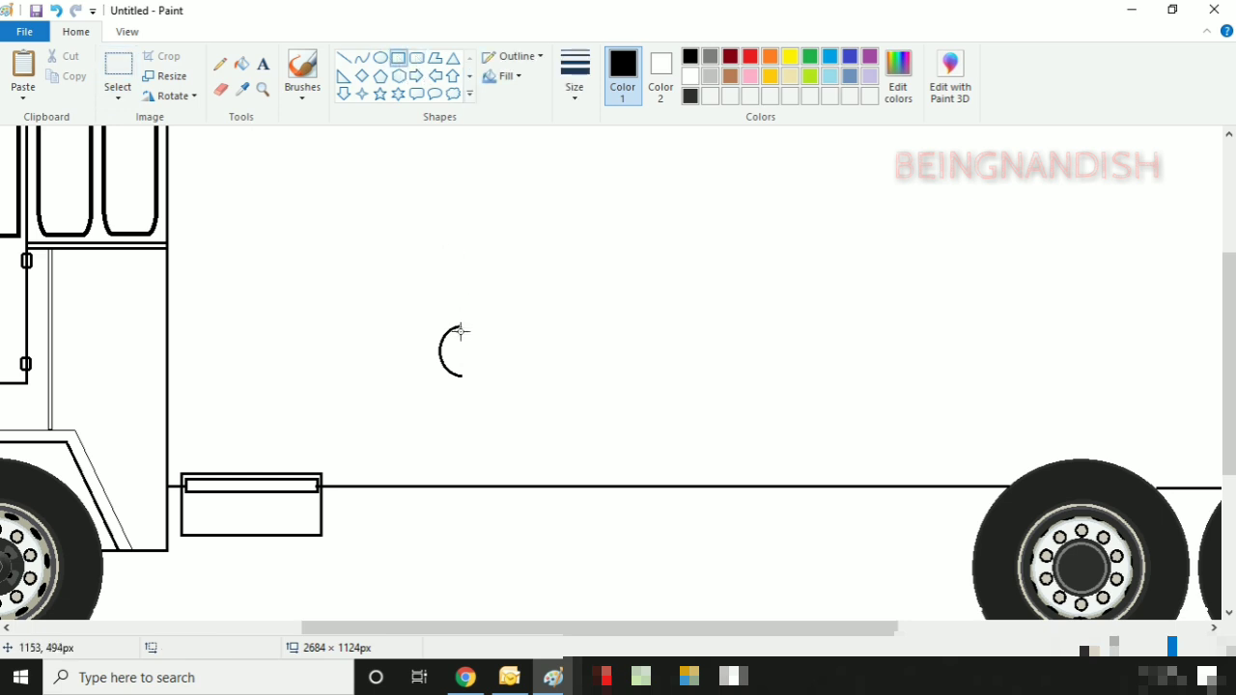
left_click_drag(460, 325, 582, 376)
left_click(546, 243)
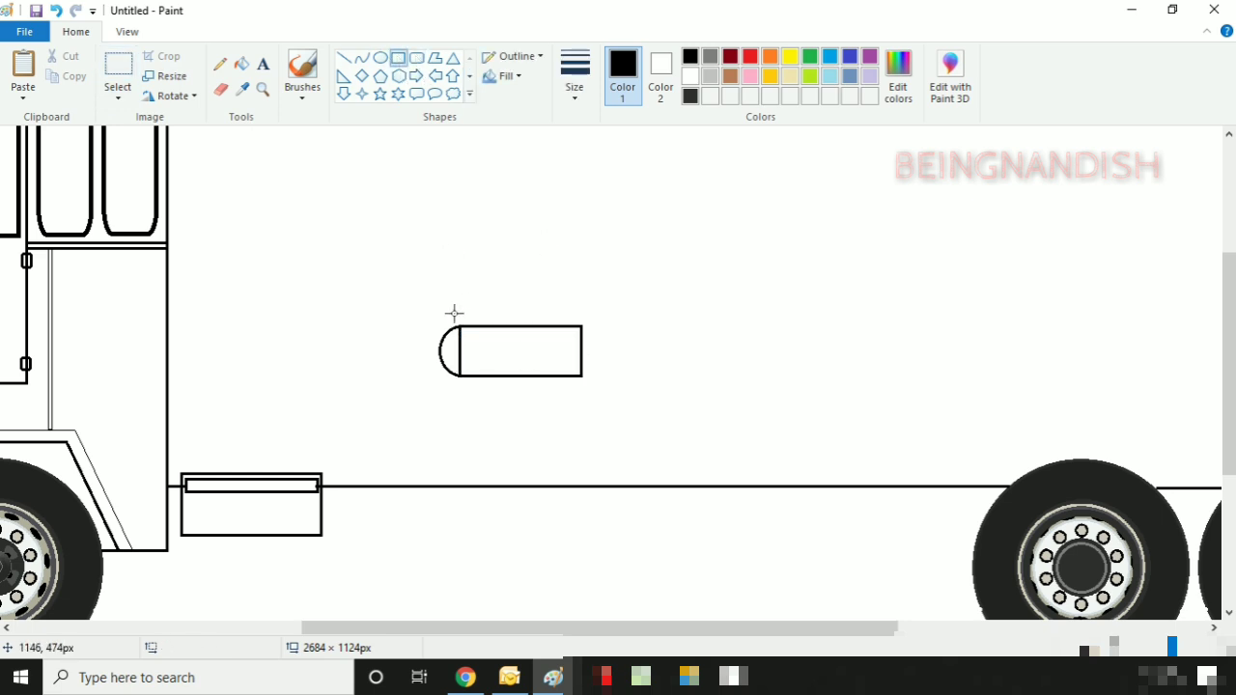
Step: Copy the tank's rounded left end, flip the copy horizontally and attach it to the right end of the tank body
left_click(119, 74)
left_click_drag(421, 303, 529, 399)
right_click(496, 354)
left_click(534, 386)
right_click(525, 191)
left_click(560, 244)
mouse_move(92, 184)
left_mouse_down()
mouse_move(464, 229)
mouse_move(502, 210)
mouse_move(572, 335)
left_mouse_up()
right_click(500, 210)
mouse_move(540, 361)
left_click(689, 457)
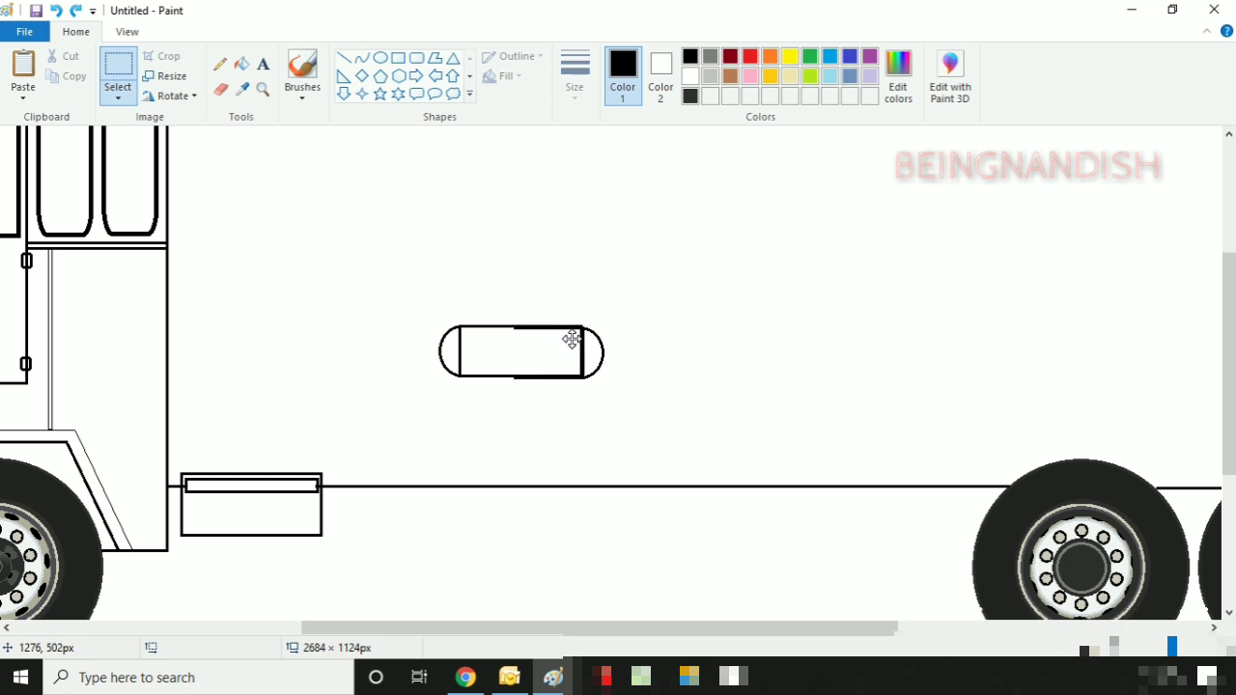
left_click(532, 215)
Step: Draw vertical band lines near both ends of the tank and a thin-outlined narrow rectangle along its upper edge
left_click(344, 58)
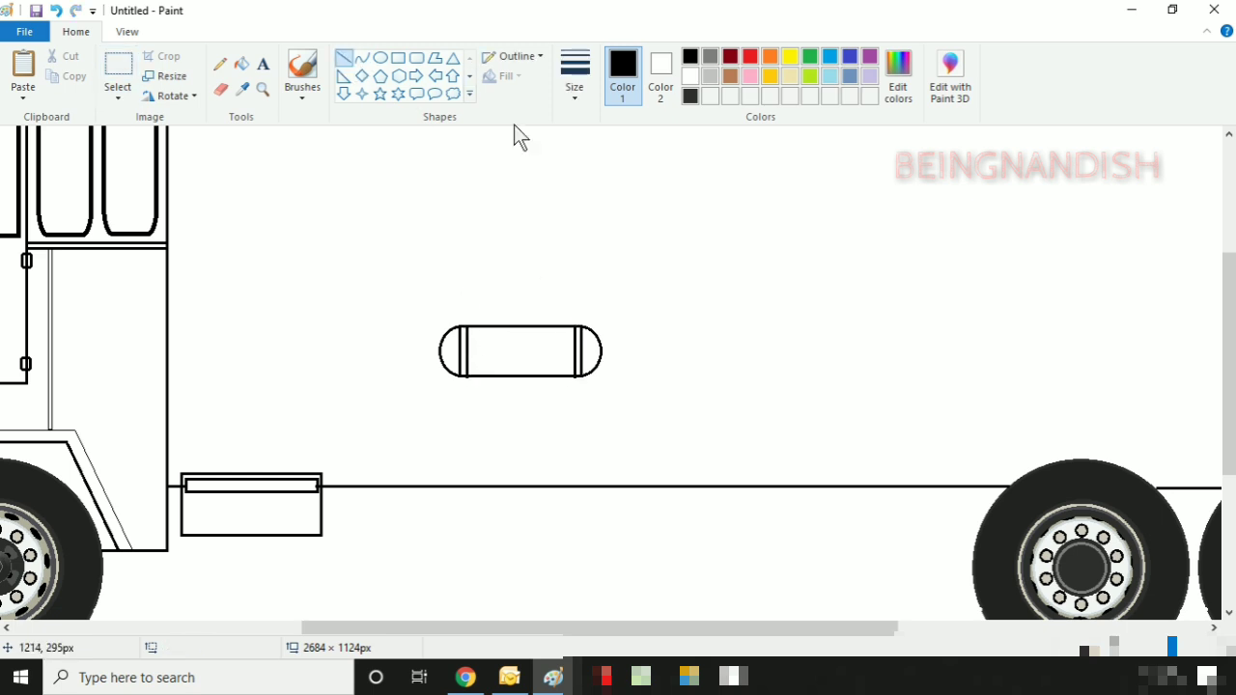
left_click(575, 85)
left_click(614, 126)
left_click(397, 59)
left_click_drag(471, 329, 574, 334)
left_click(563, 280)
Step: Move the finished tank down onto the chassis line and erase the line crossing it
left_click(119, 73)
left_click_drag(424, 303, 634, 395)
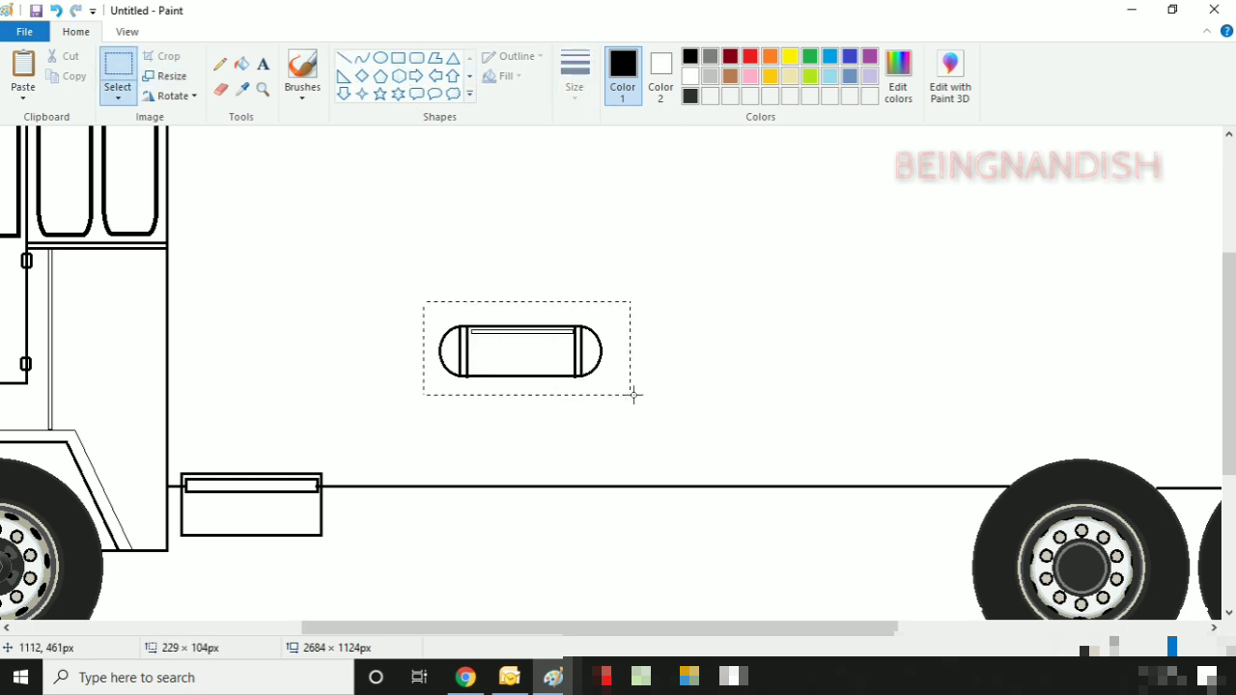
mouse_move(525, 354)
left_mouse_down()
mouse_move(383, 229)
mouse_move(444, 505)
mouse_move(566, 496)
left_mouse_up()
left_click(220, 88)
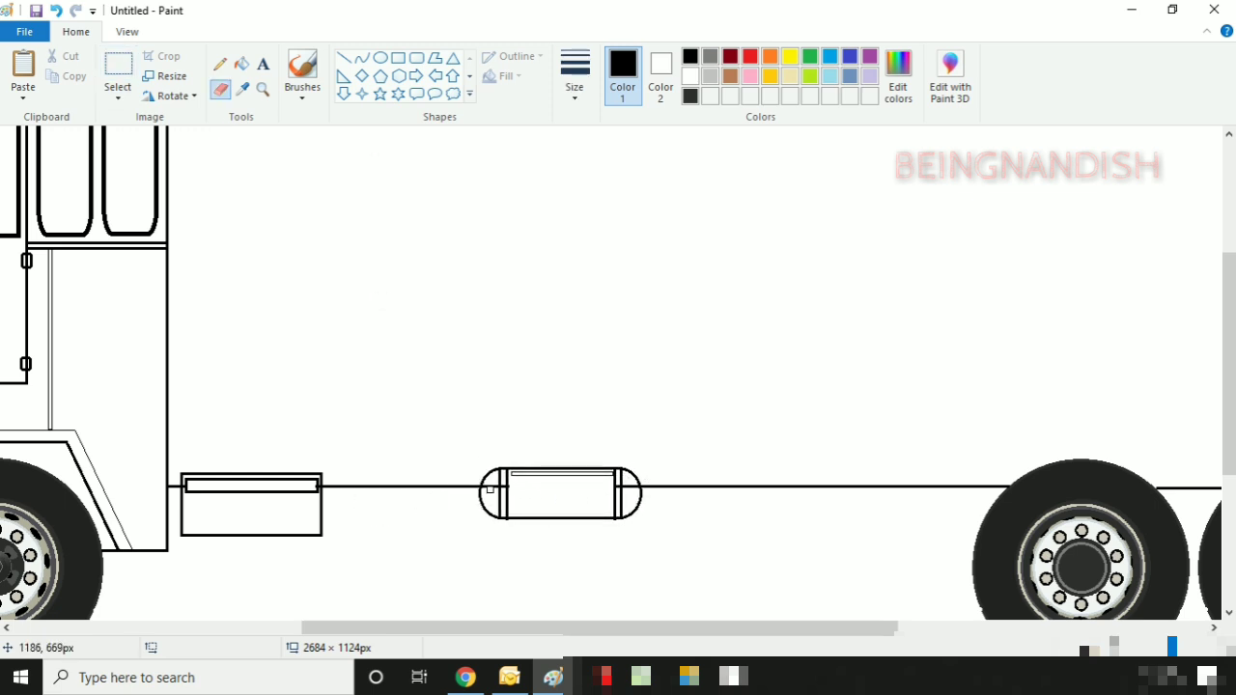
Step: Draw two adjacent circles, about 53 px across, on the chassis line between the side box and tank, and erase the line inside them
left_click(380, 58)
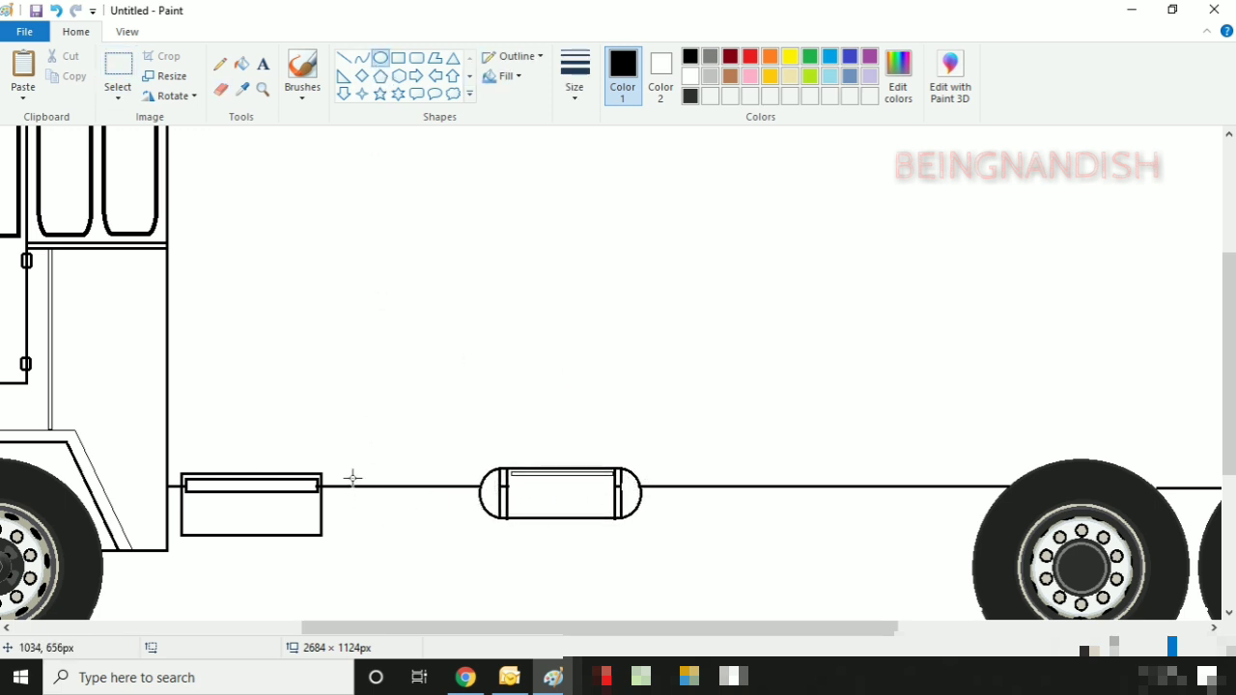
left_click_drag(351, 471, 397, 518)
left_click(575, 73)
left_click(615, 161)
left_click_drag(397, 469, 443, 516)
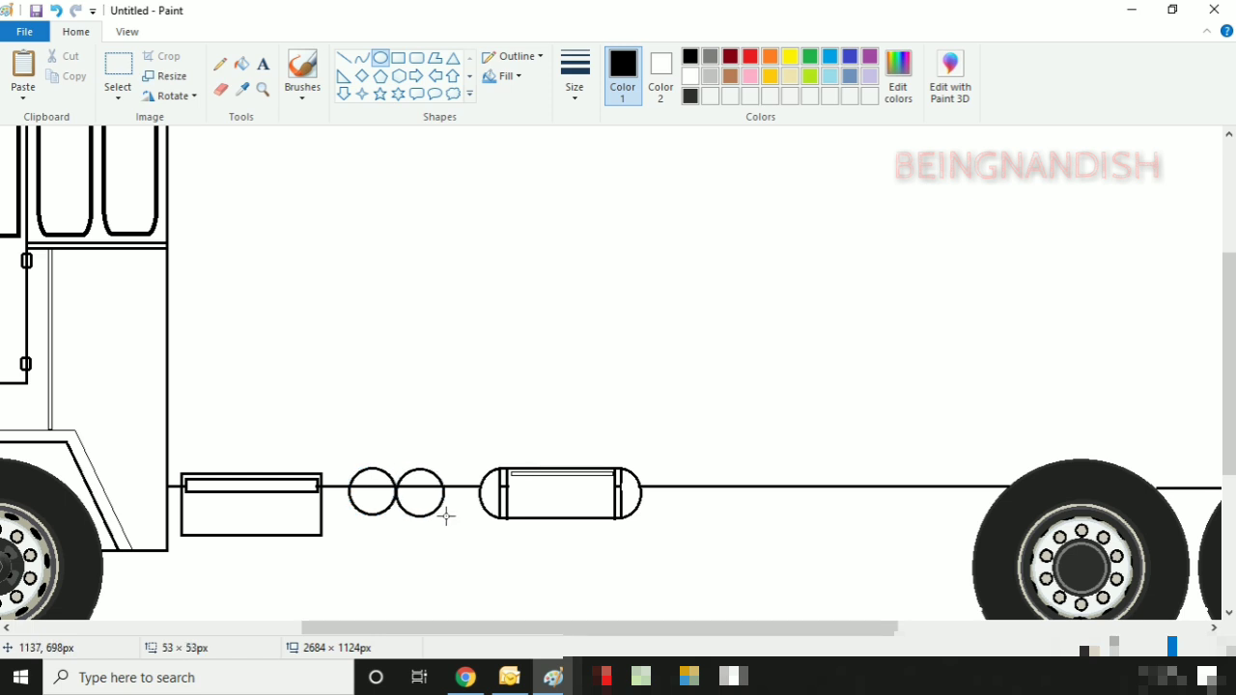
left_click(220, 87)
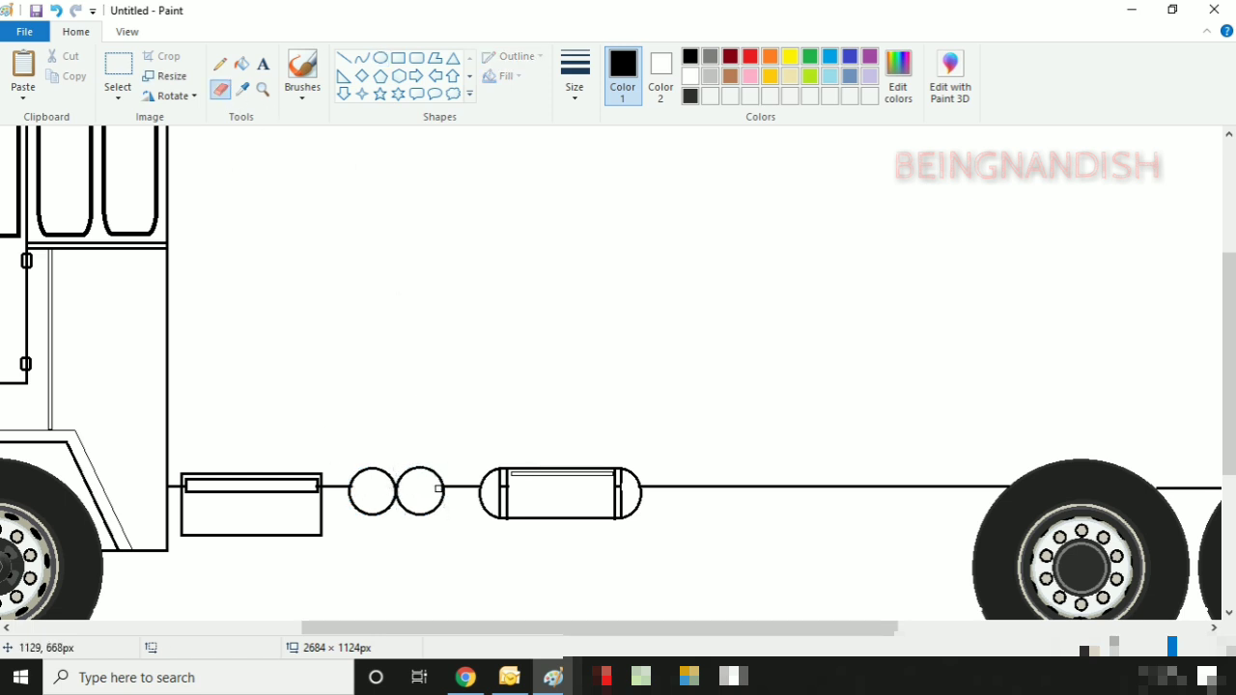
Step: Draw a smaller concentric circle inside each of the two adjoining circles, making the one nearer the cab about 38 px across
left_click(380, 57)
left_click_drag(359, 477, 389, 516)
key("ctrl+z")
left_click(128, 33)
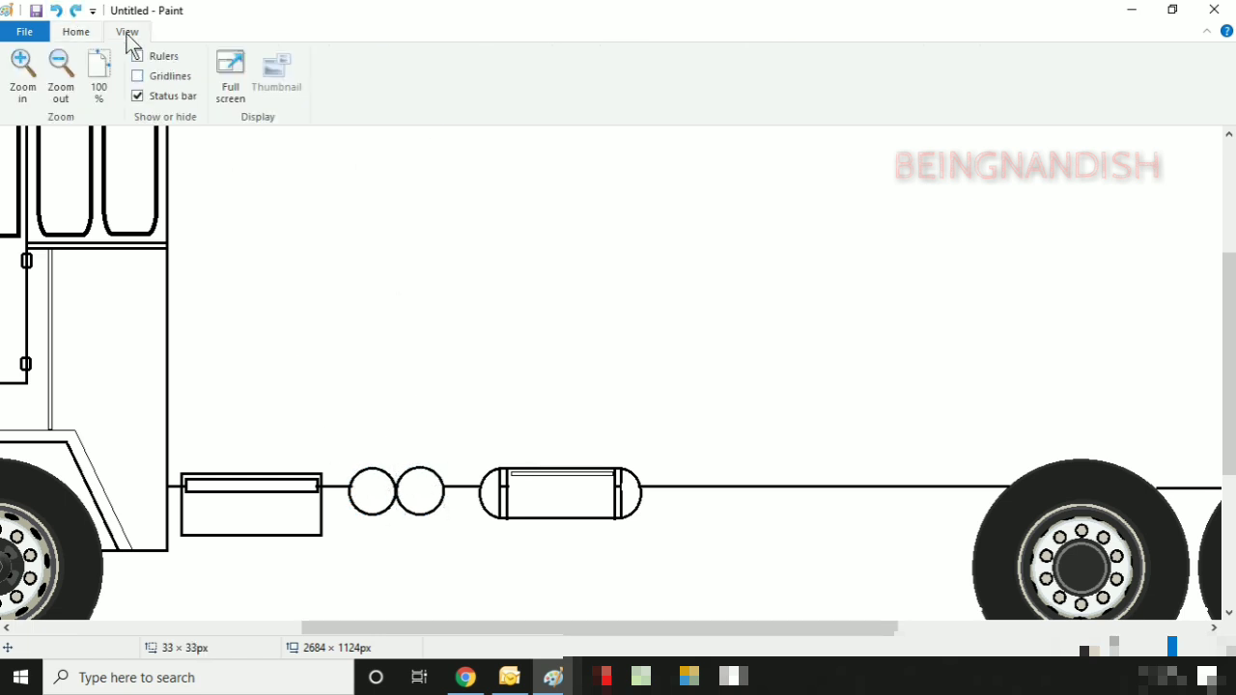
left_click(22, 73)
scroll(532, 569, "right", 5)
left_click_drag(257, 450, 333, 526)
right_click(298, 487)
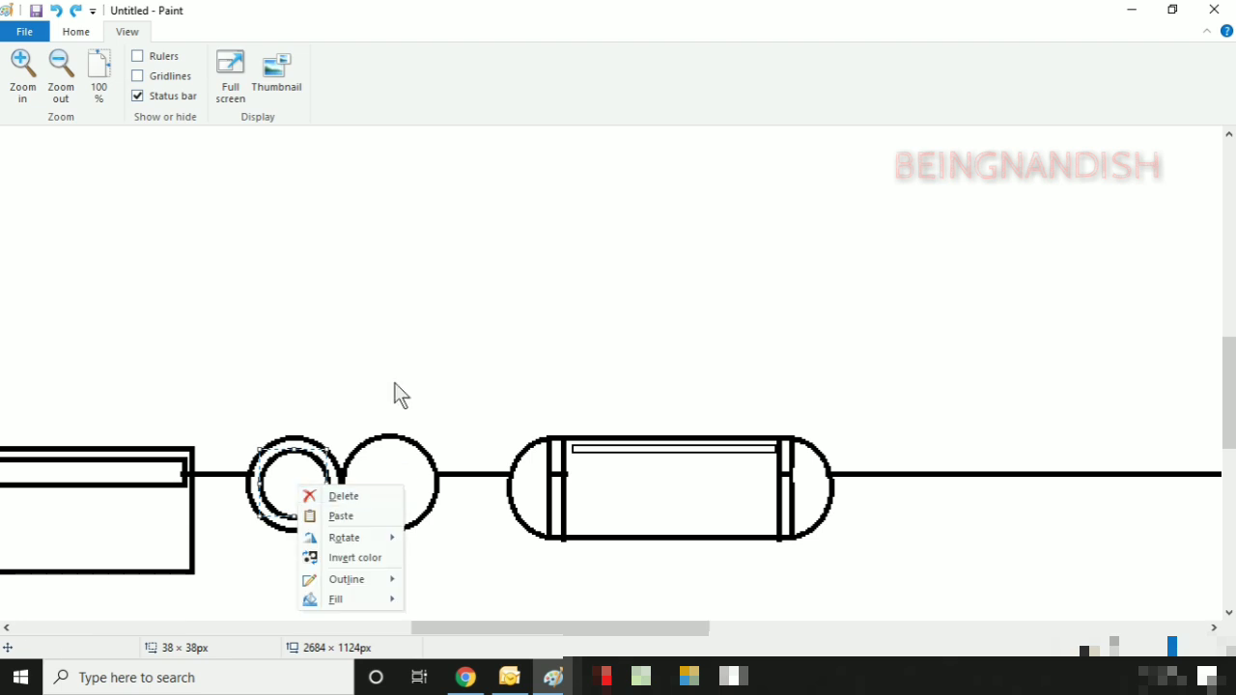
left_click(394, 383)
left_click_drag(354, 452, 420, 516)
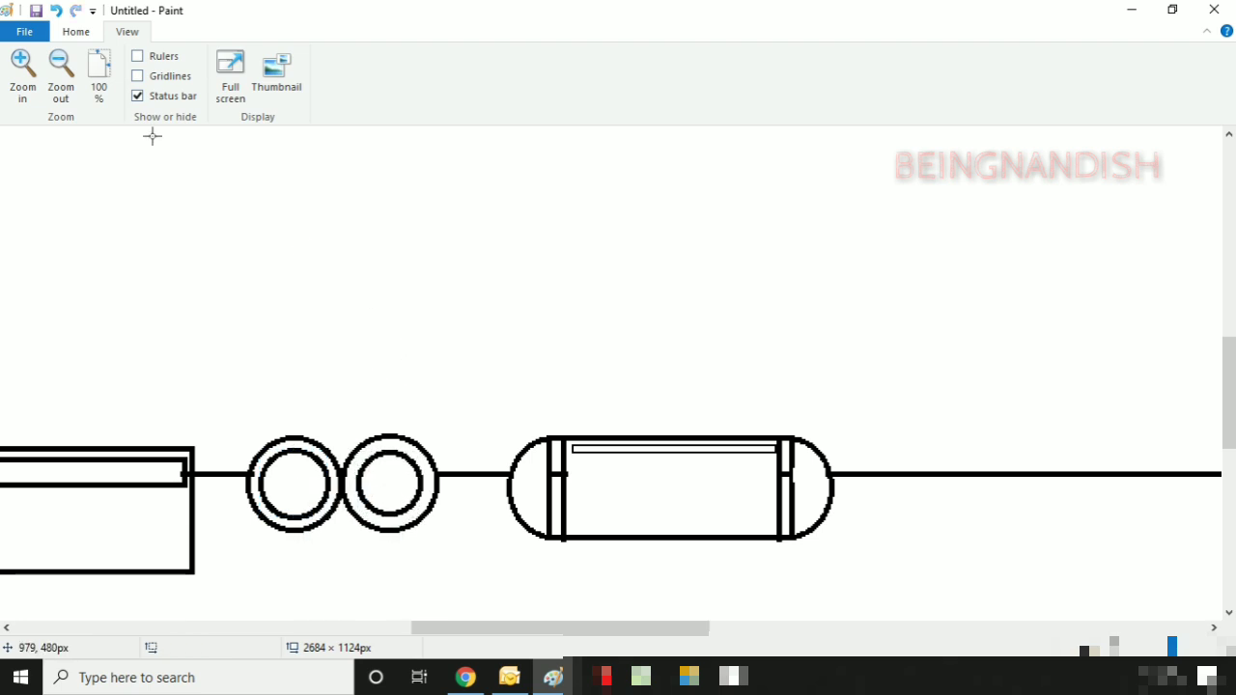
Step: Draw a large rectangular box across the chassis line between the tank and the rear wheels, and clear the line inside it
left_click(98, 77)
left_click_drag(426, 627, 413, 627)
left_click(75, 32)
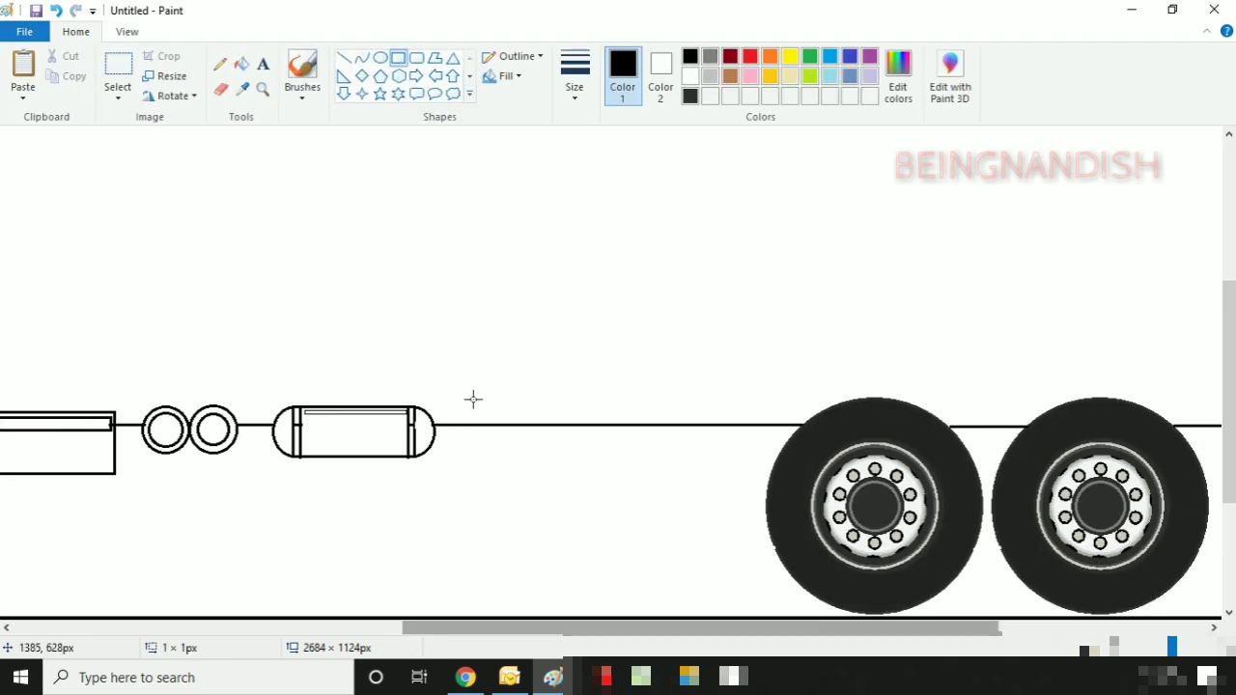
left_click_drag(464, 391, 748, 487)
left_click_drag(546, 435, 544, 431)
left_click(511, 317)
left_click(118, 66)
left_click_drag(460, 405, 463, 404)
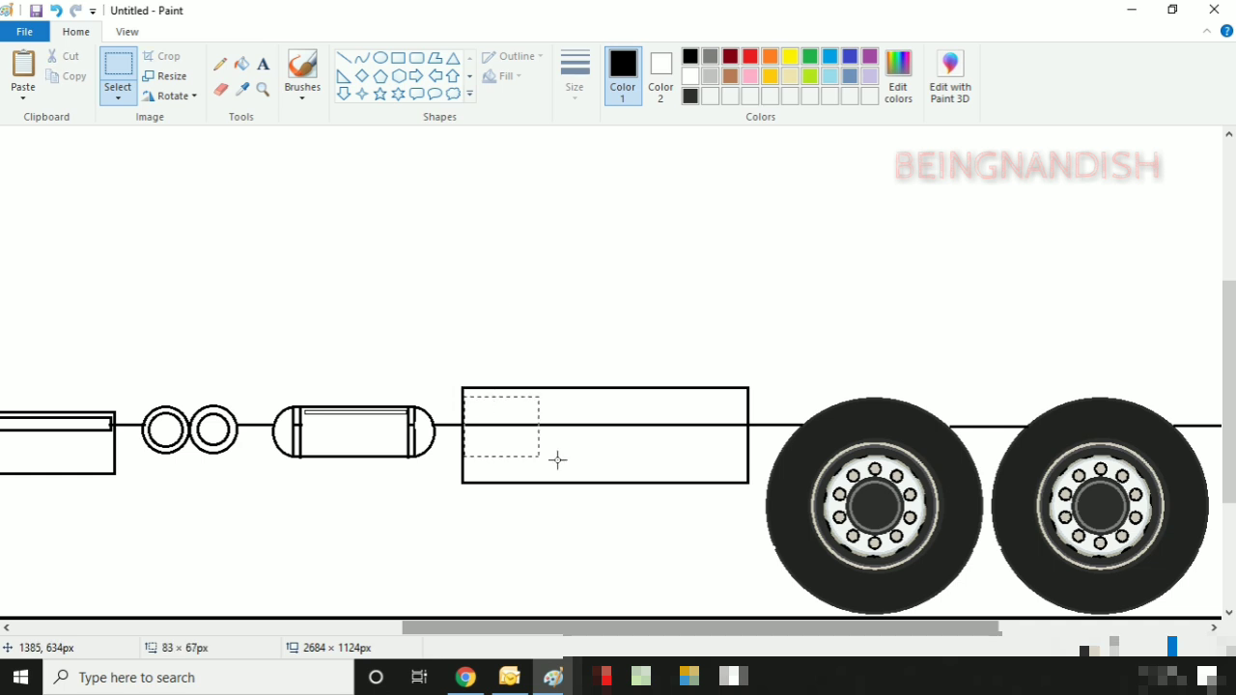
left_click_drag(557, 459, 745, 474)
key("Delete")
Step: Add a thin-outlined inner rectangle inside the large box, reaching down to its lower edge
left_click(398, 58)
mouse_move(469, 397)
left_mouse_down()
mouse_move(694, 482)
mouse_move(740, 481)
left_mouse_up()
left_click(673, 289)
Step: Draw a double-line mudguard over both rear wheels, with a flat upper section and ends sloping outward and down
left_click(130, 36)
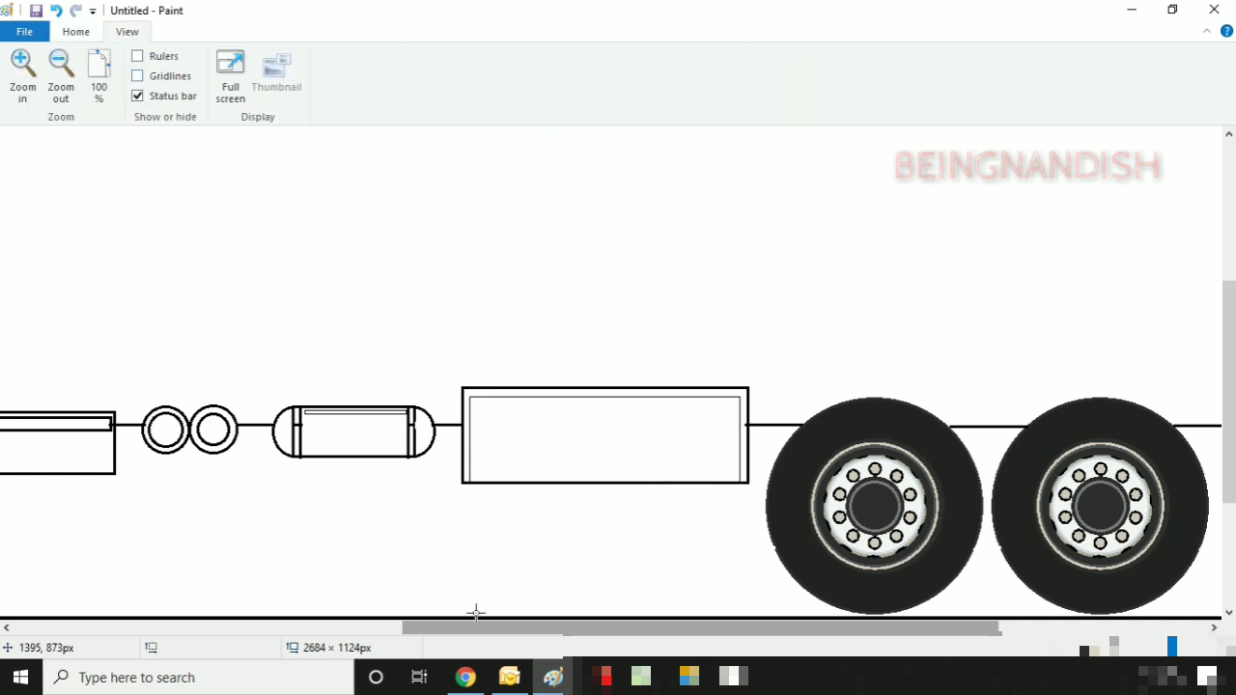
left_click_drag(477, 627, 586, 627)
left_click(76, 33)
left_click(344, 58)
mouse_move(571, 386)
left_mouse_down()
mouse_move(961, 385)
mouse_move(1010, 479)
left_mouse_up()
left_click(575, 76)
left_click(615, 162)
left_click(615, 320)
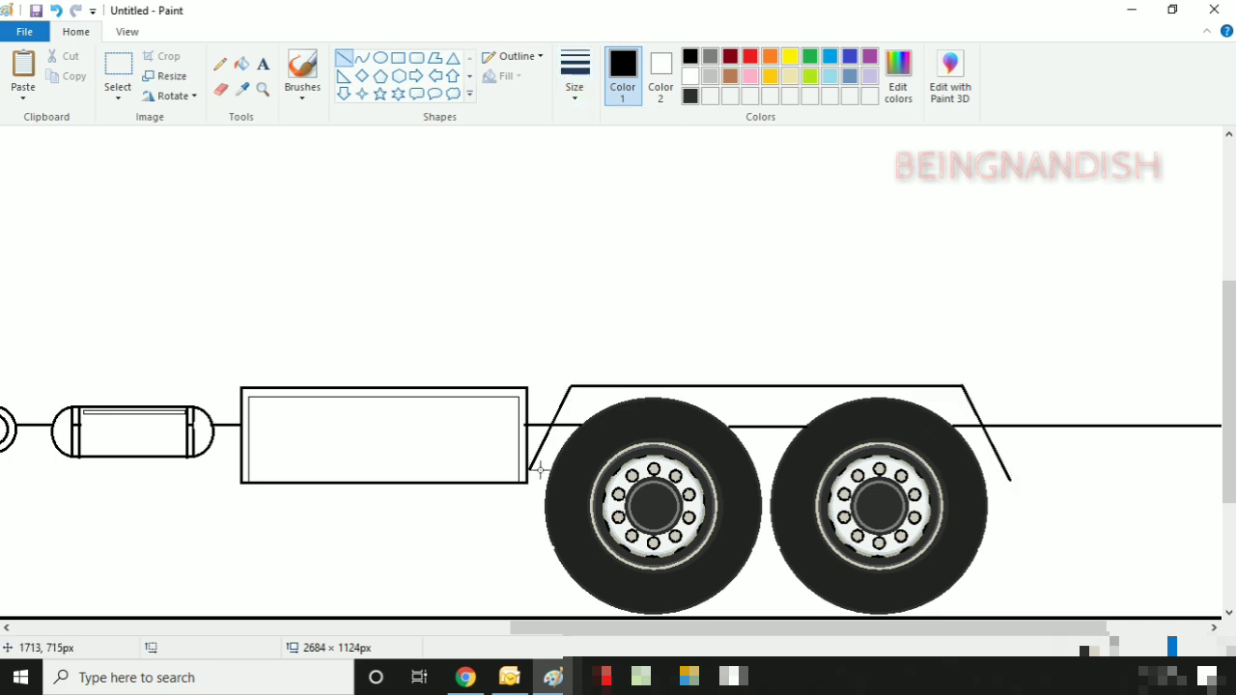
left_click_drag(577, 394, 944, 395)
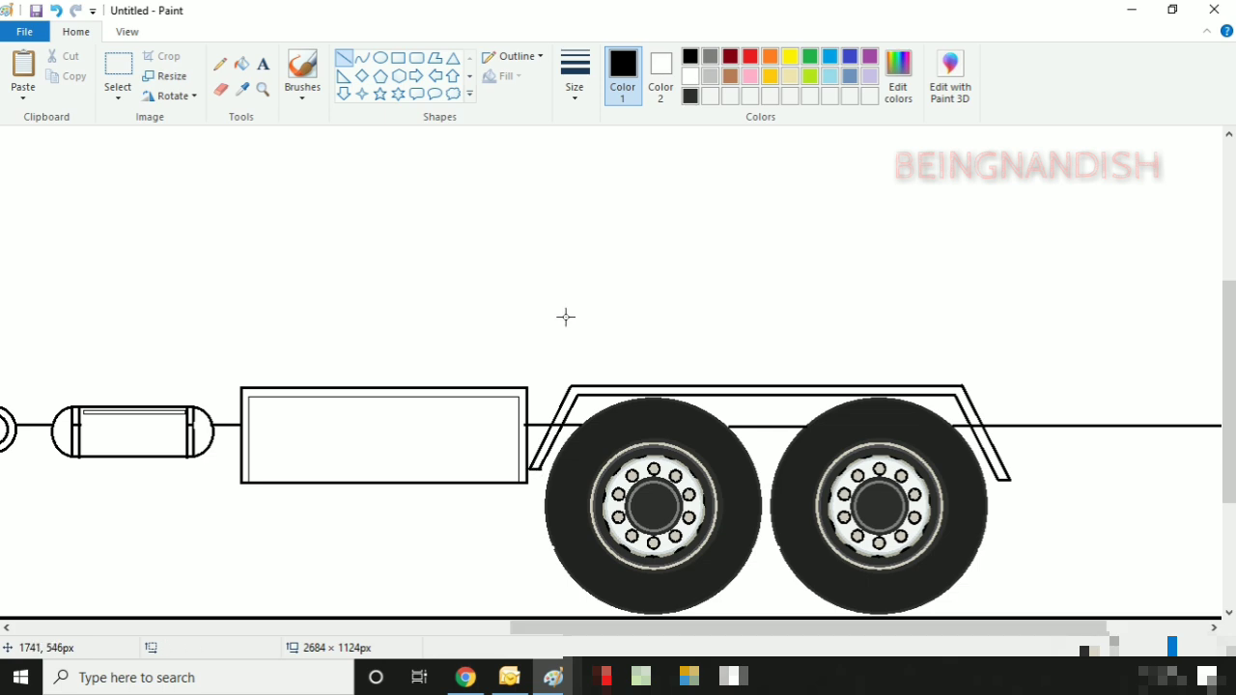
Step: Erase the chassis line where it crosses the two sloping ends of the rear mudguard
left_click(127, 32)
left_click(21, 67)
left_click_drag(674, 628, 835, 627)
left_click(76, 32)
left_click(127, 31)
left_click(77, 32)
left_click(221, 90)
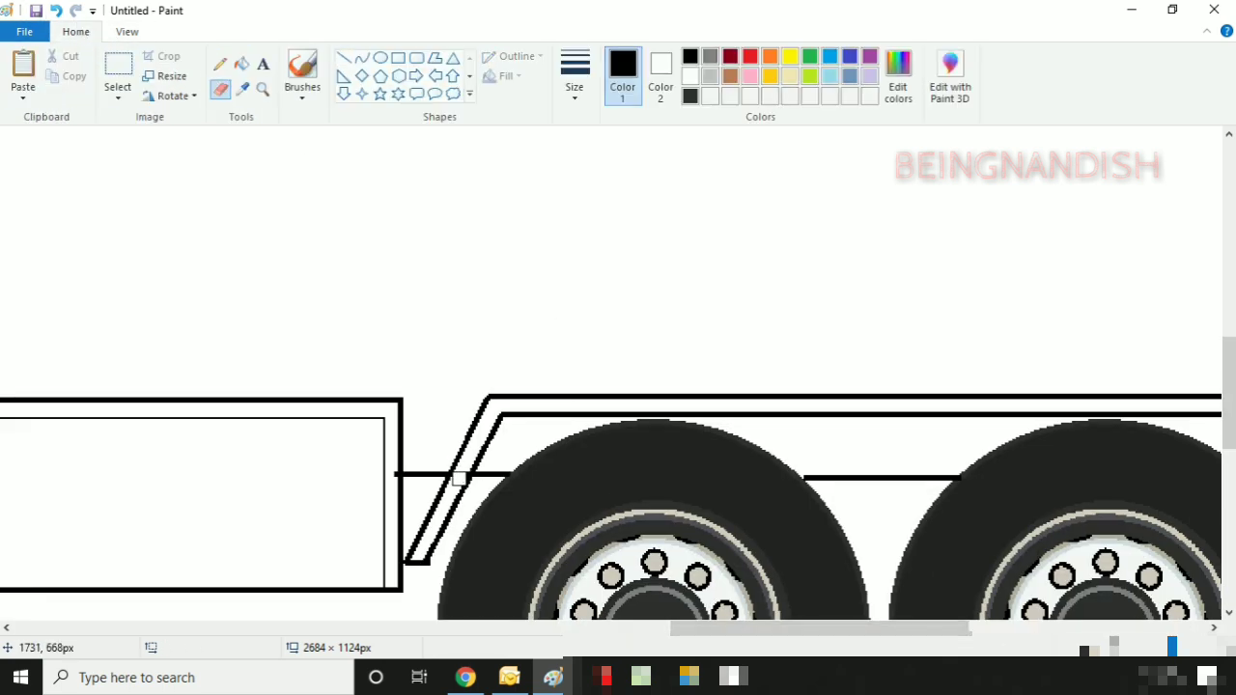
left_click(541, 628)
left_click_drag(636, 628, 1033, 628)
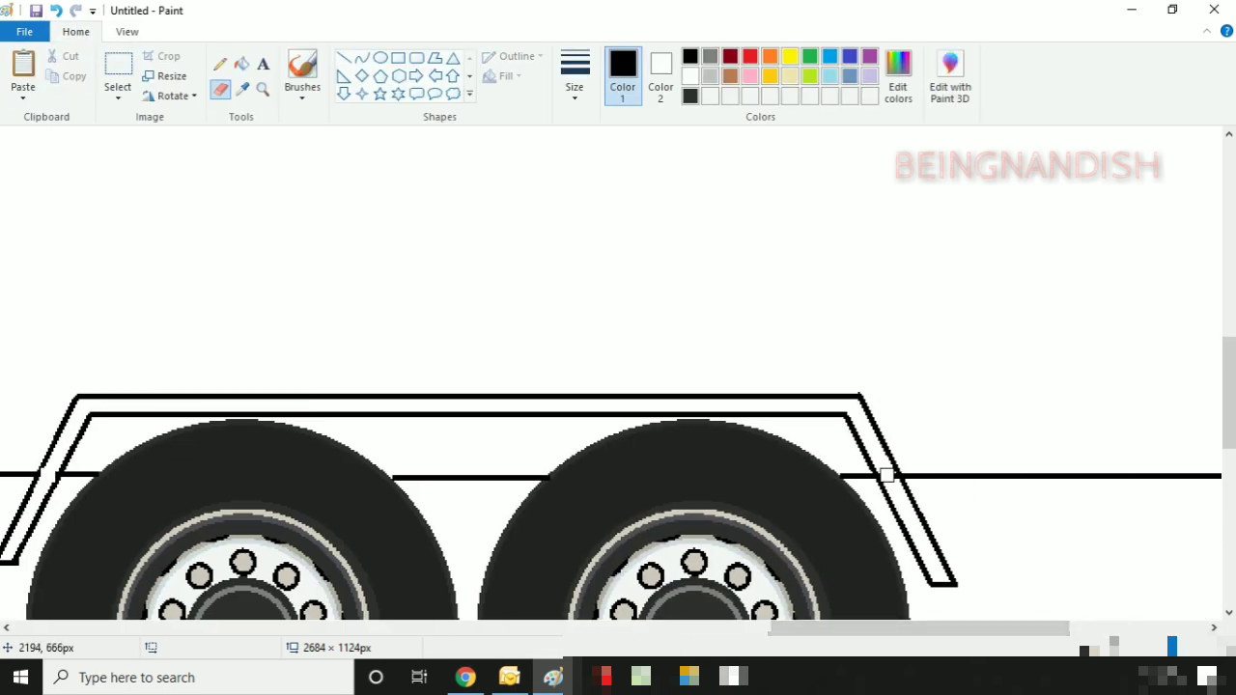
Step: Draw a horizontal line above the chassis line from the cab's rear to the chassis end, and close that end vertically
left_click(118, 32)
left_click(60, 70)
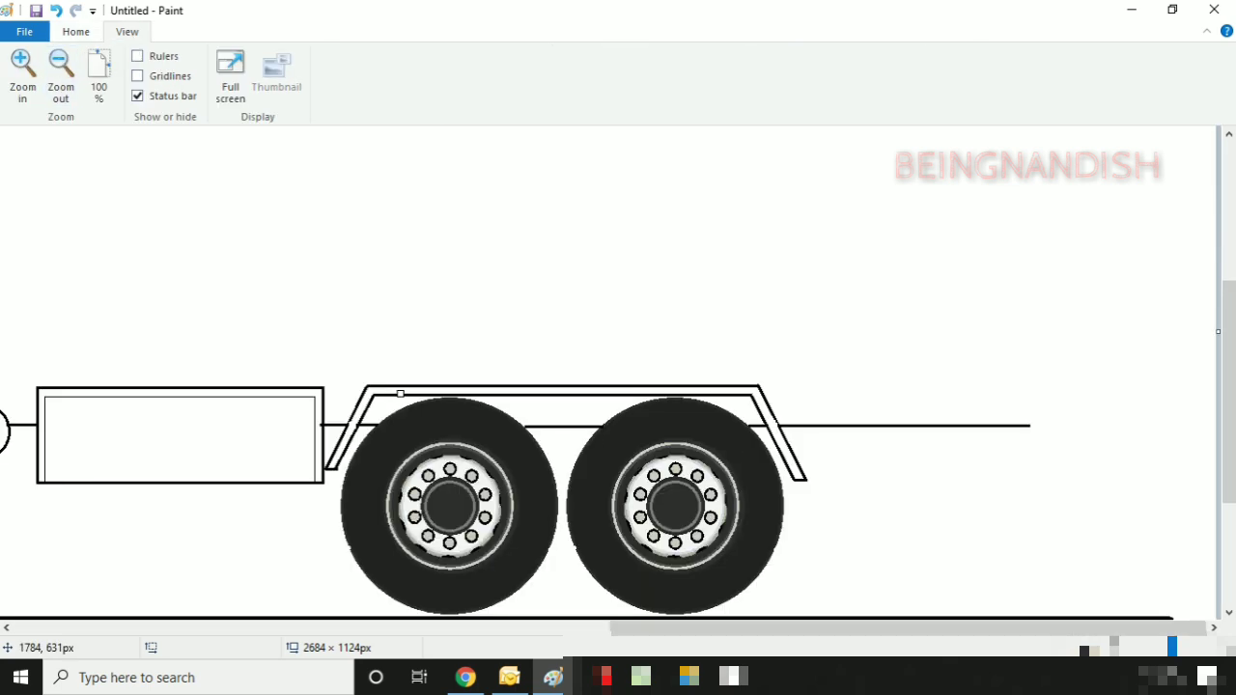
left_click(77, 32)
left_click_drag(649, 628, 429, 628)
left_click(127, 34)
left_click(59, 70)
left_click(85, 33)
left_click(344, 58)
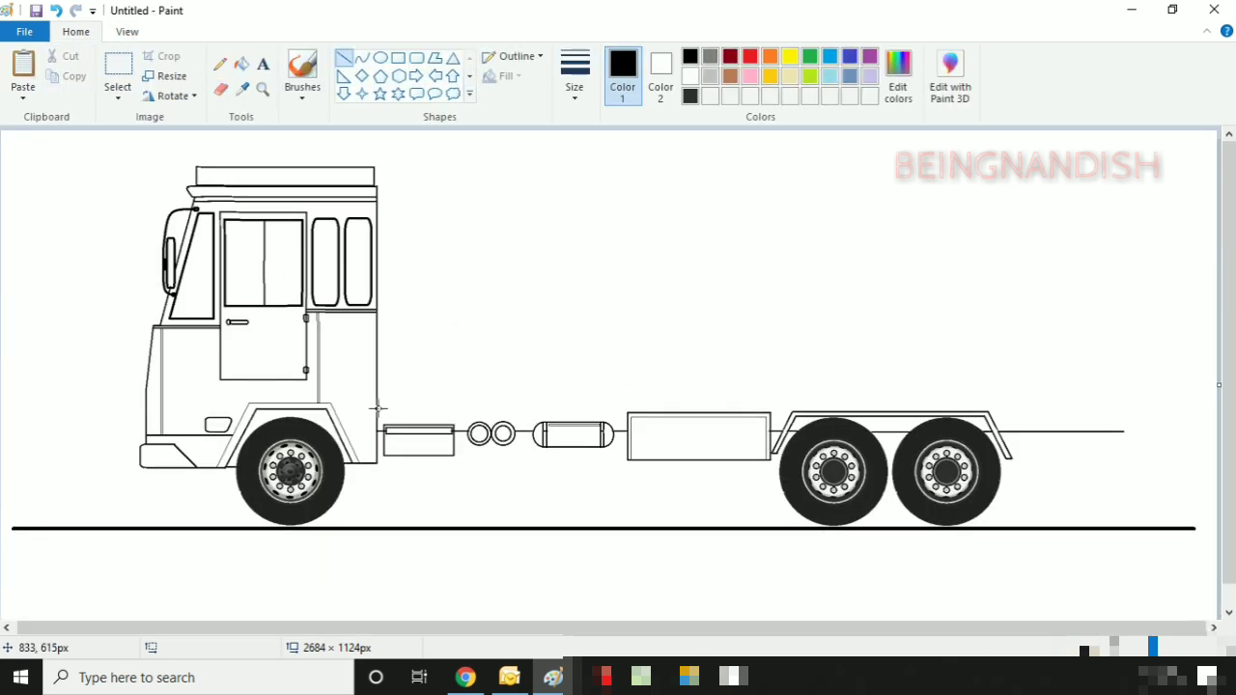
left_click_drag(377, 408, 1121, 407)
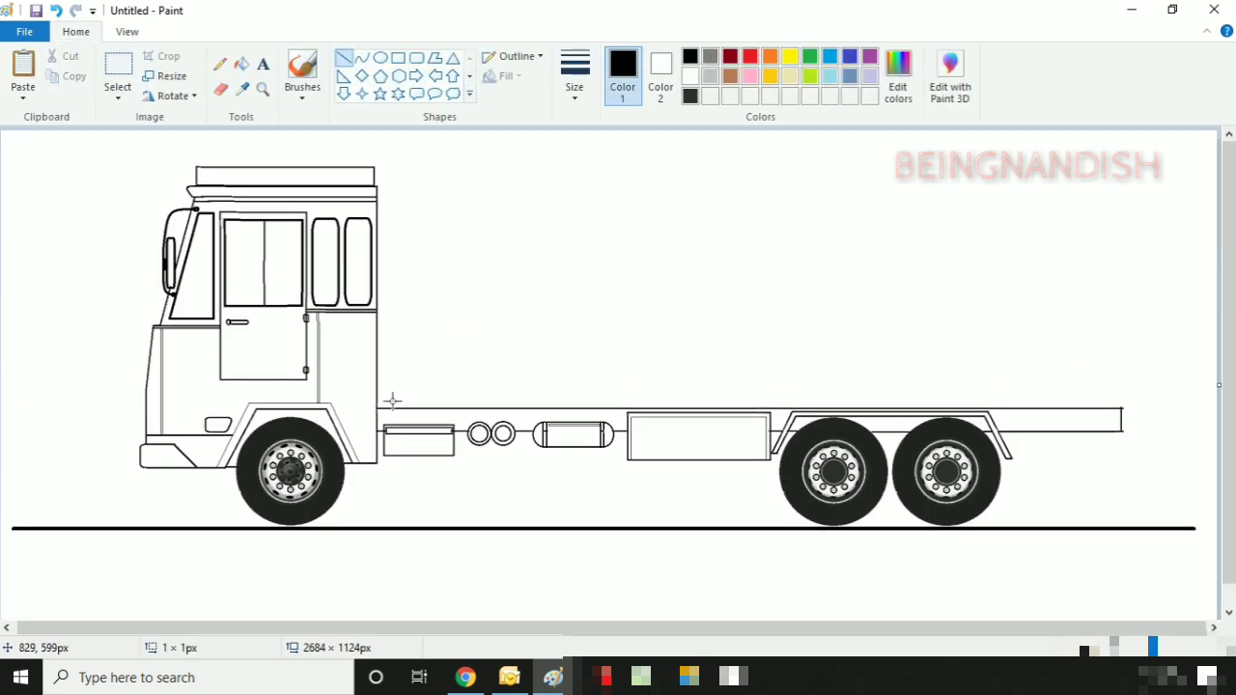
Step: Outline the cargo bed with horizontal floor and upper lines running from the cab past the chassis end, closed at the rear
left_click_drag(377, 401, 1151, 400)
left_click_drag(377, 293, 1156, 293)
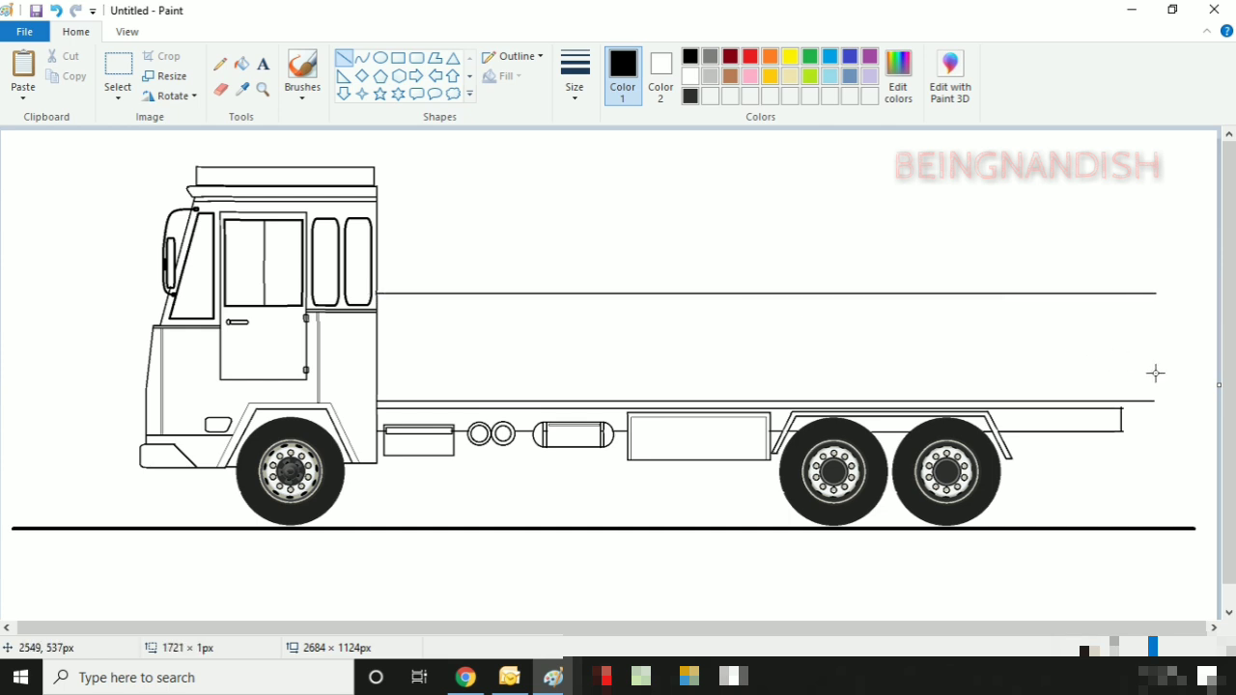
Step: Erase the overshooting line ends at the rear corners of the cargo bed and chassis
left_click(126, 32)
left_click(23, 75)
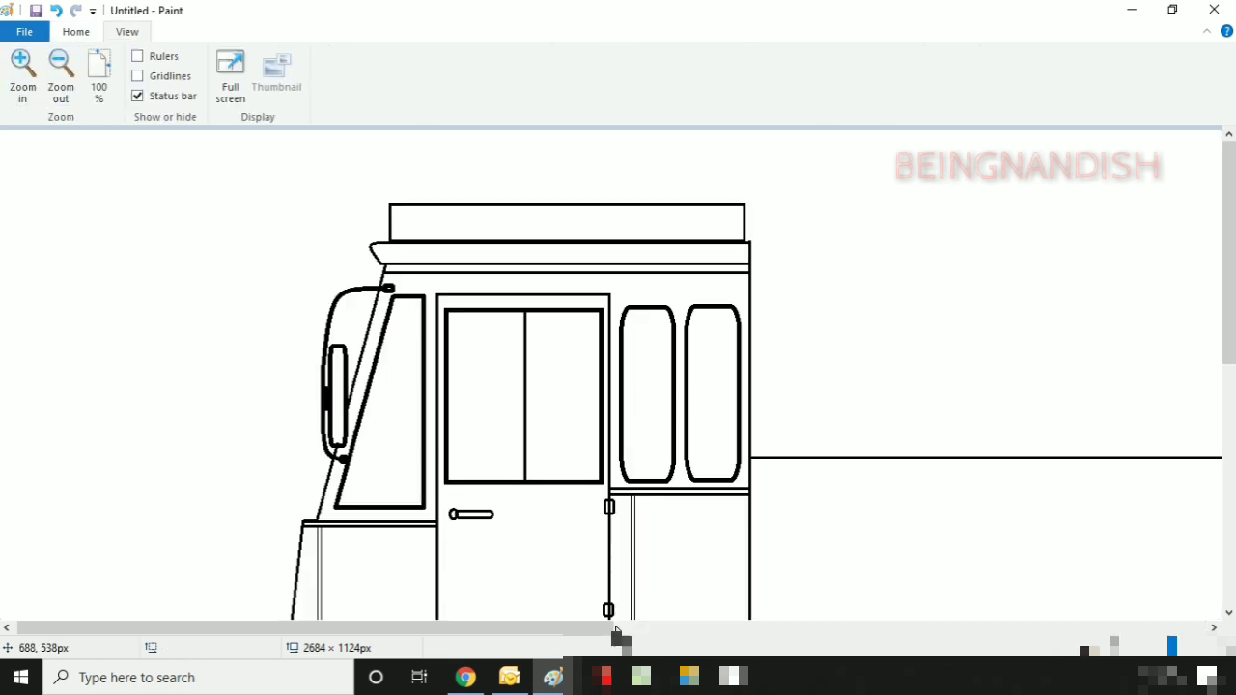
left_click_drag(612, 629, 1207, 628)
scroll(1029, 441, "down", 3)
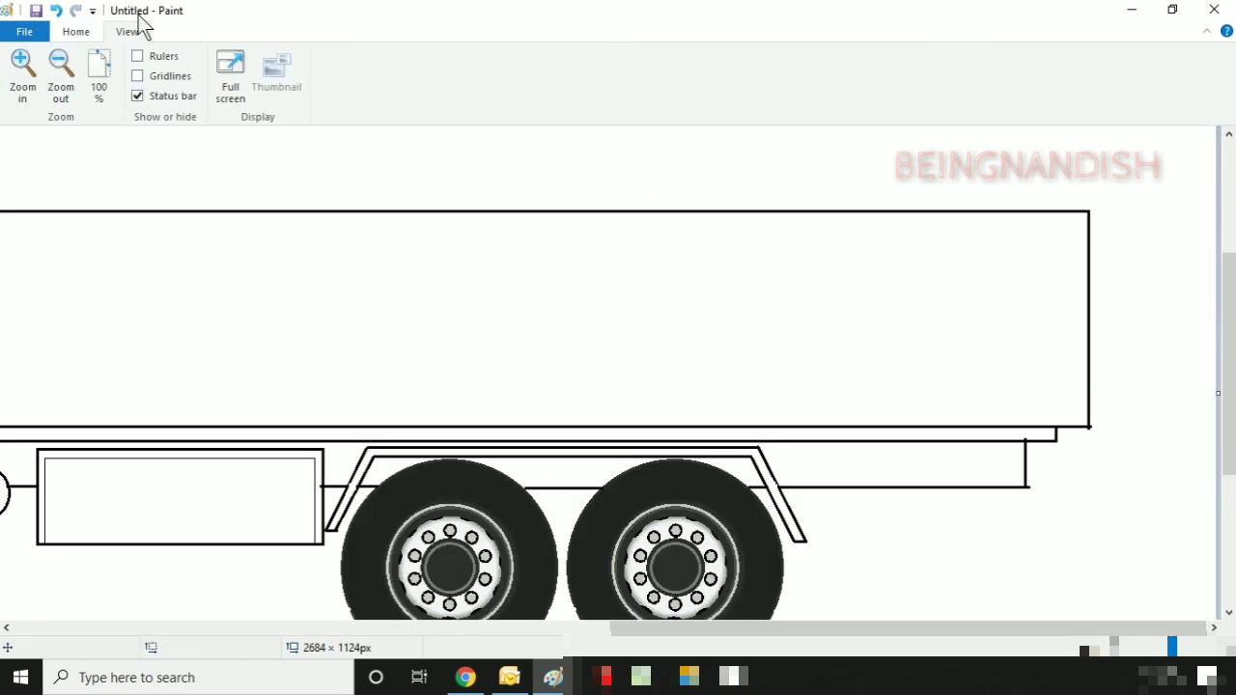
left_click(76, 32)
left_click(220, 87)
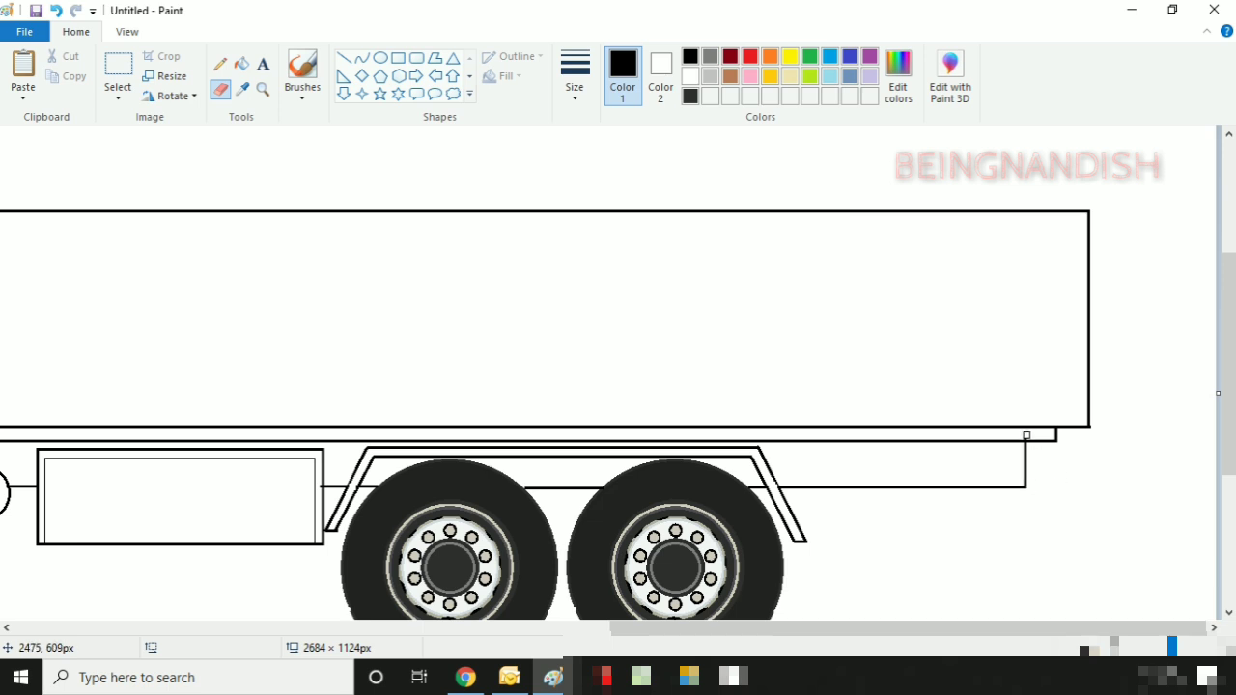
Step: Draw a small rectangle in the chassis behind the rear wheels and place a copy of it further toward the rear
left_click(398, 58)
left_click_drag(784, 450, 879, 479)
left_click(118, 64)
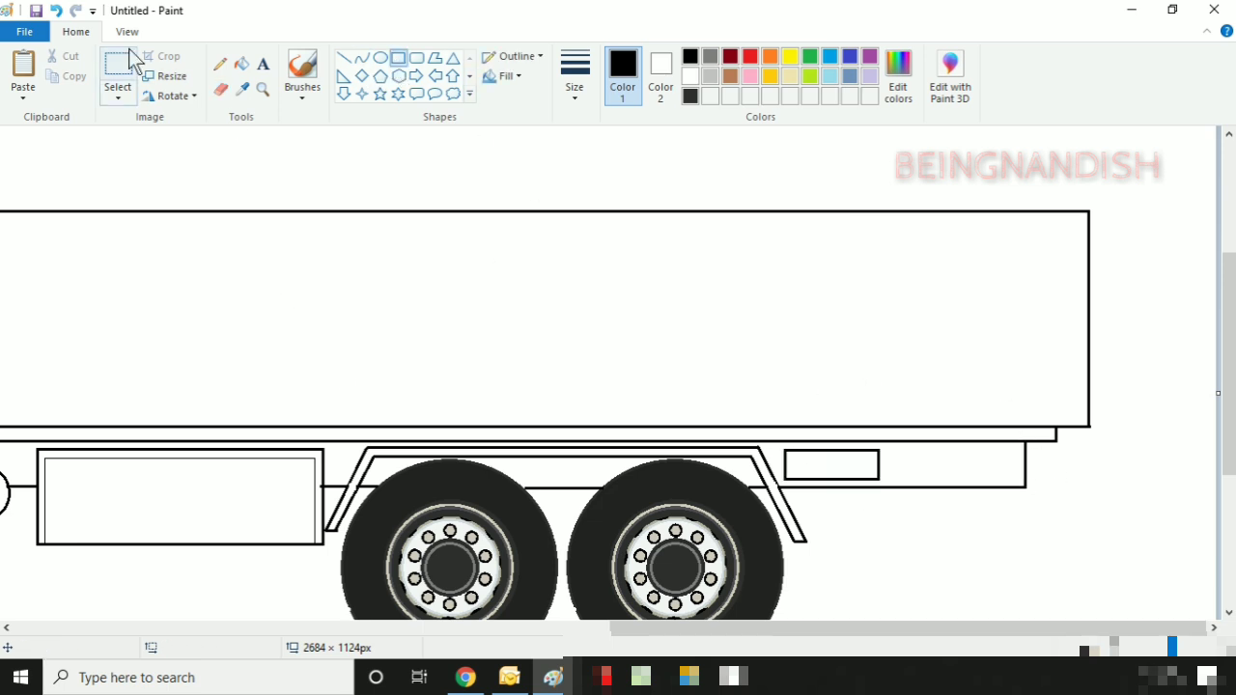
left_click_drag(784, 446, 846, 475)
right_click(879, 260)
left_click(919, 312)
left_click_drag(84, 152, 983, 464)
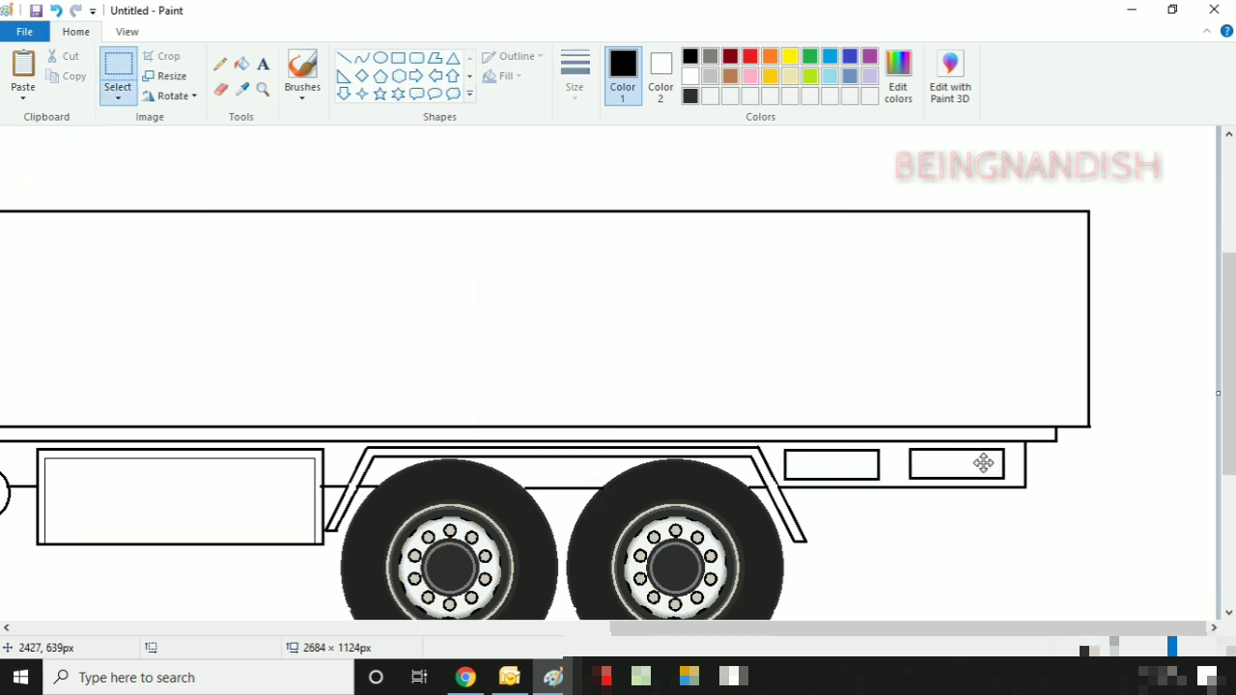
Step: Outline a long narrow panel in the chassis from above the side box to just before the large box
left_click_drag(695, 627, 393, 627)
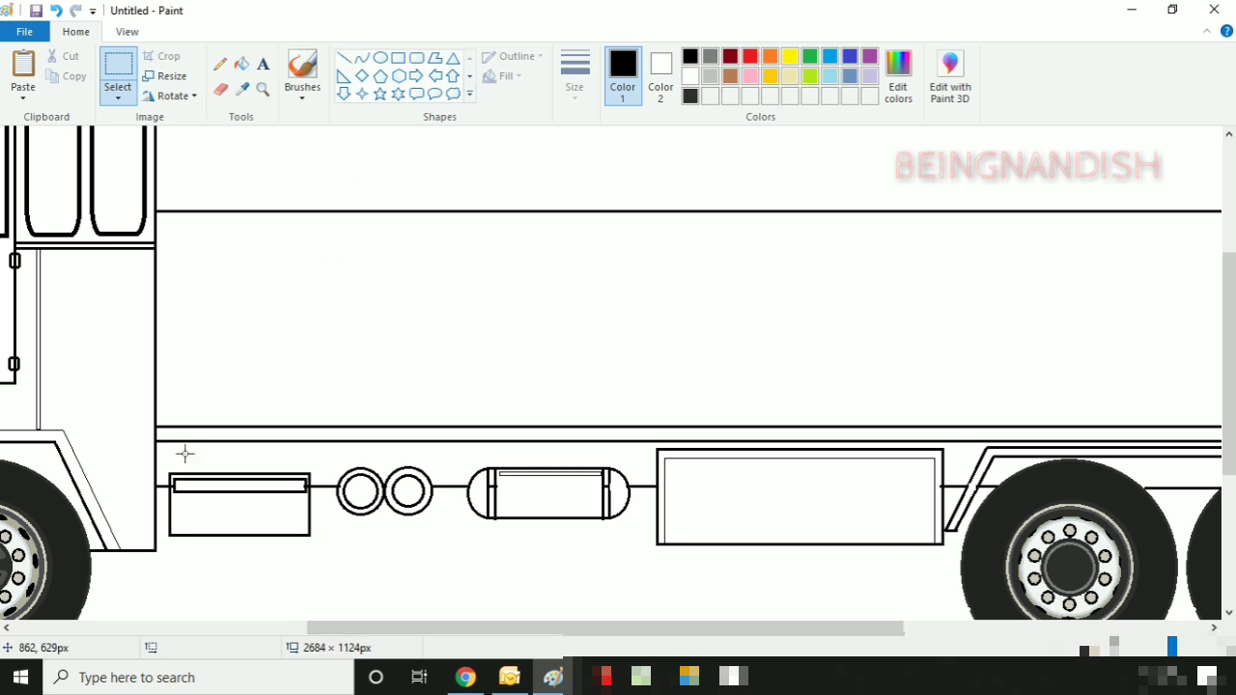
left_click_drag(179, 455, 646, 451)
left_click(343, 58)
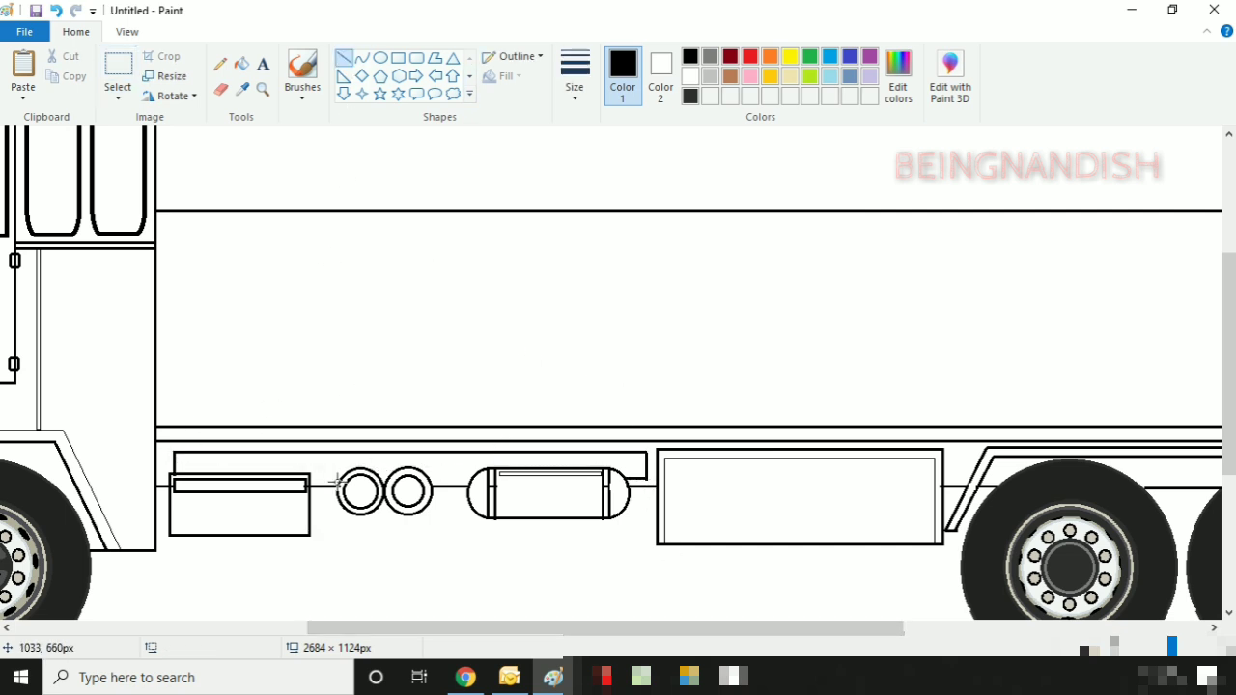
Step: Draw a small rounded-rectangle handle near the lower edge of the large box
left_click_drag(529, 628, 734, 627)
left_click(416, 58)
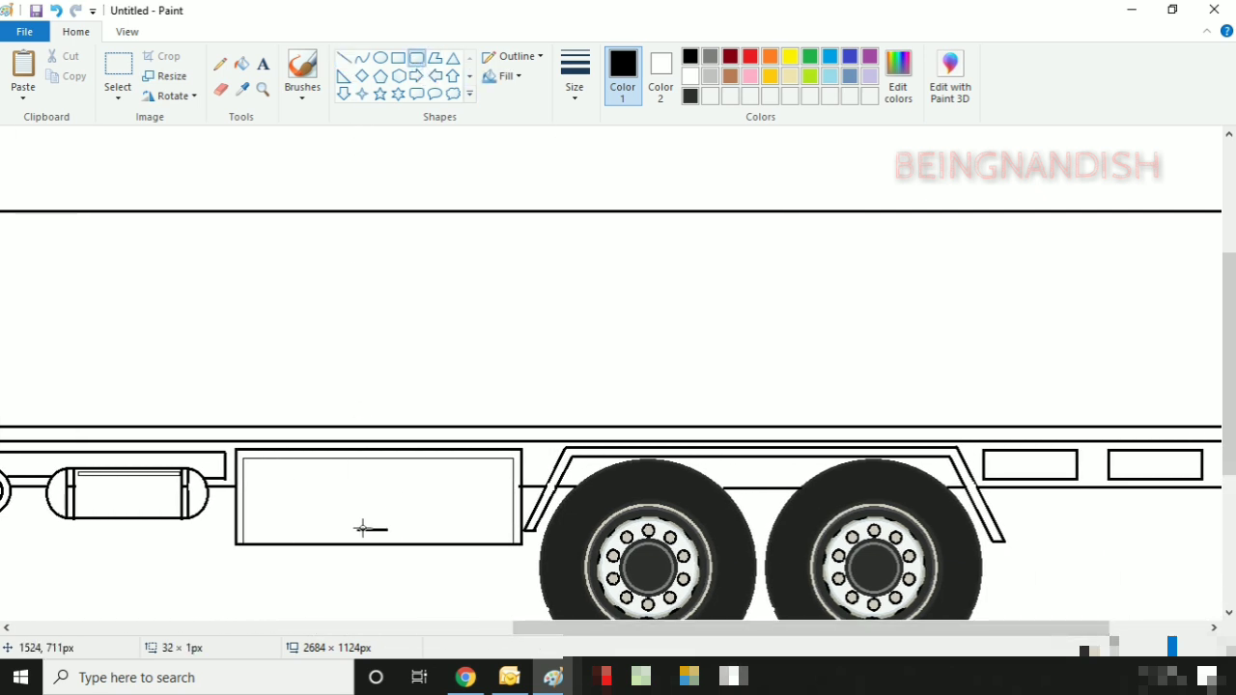
Step: Draw a narrow upright rectangle hanging below the cargo bed's rear end
left_click_drag(589, 627, 773, 627)
left_click(398, 58)
mouse_move(1063, 426)
left_mouse_down()
mouse_move(1078, 497)
mouse_move(1088, 464)
mouse_move(1048, 473)
mouse_move(1061, 485)
left_mouse_up()
left_click(1110, 458)
Step: Draw a rounded lamp about 23 × 43 px beside the upright rear rectangle, adding a dark mount and a vertical dividing line
left_click(416, 58)
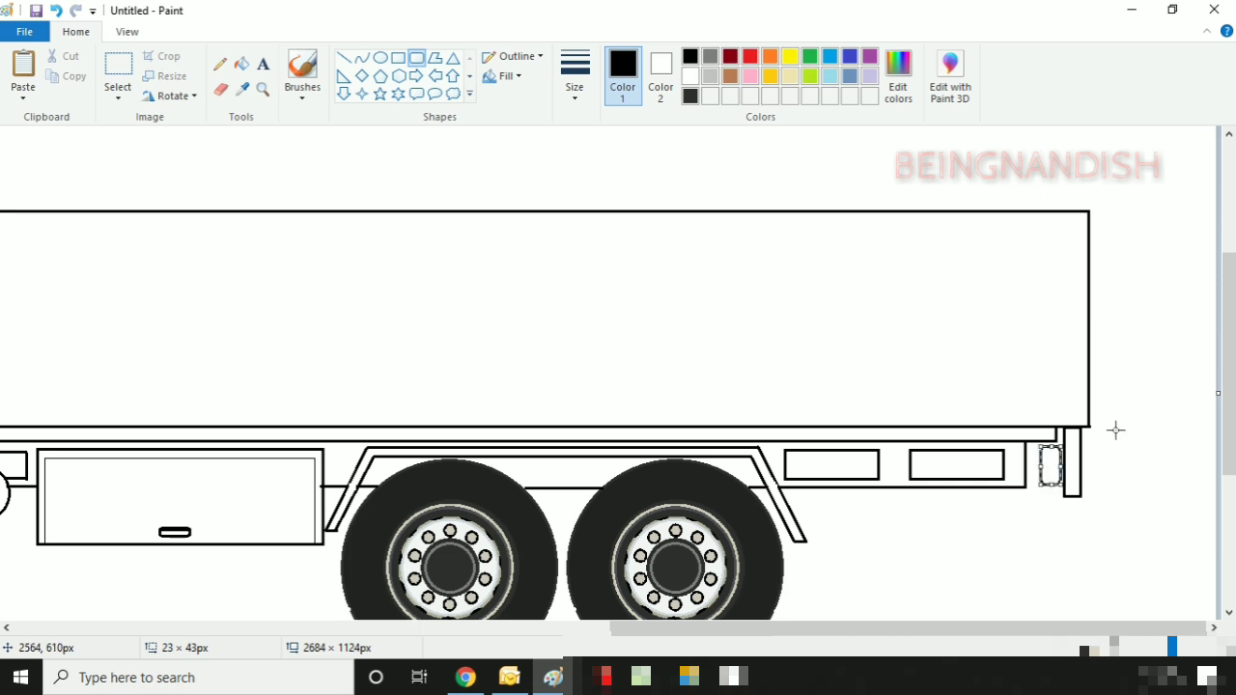
left_click(1114, 431)
left_click(343, 58)
key("ctrl+z")
left_click(416, 57)
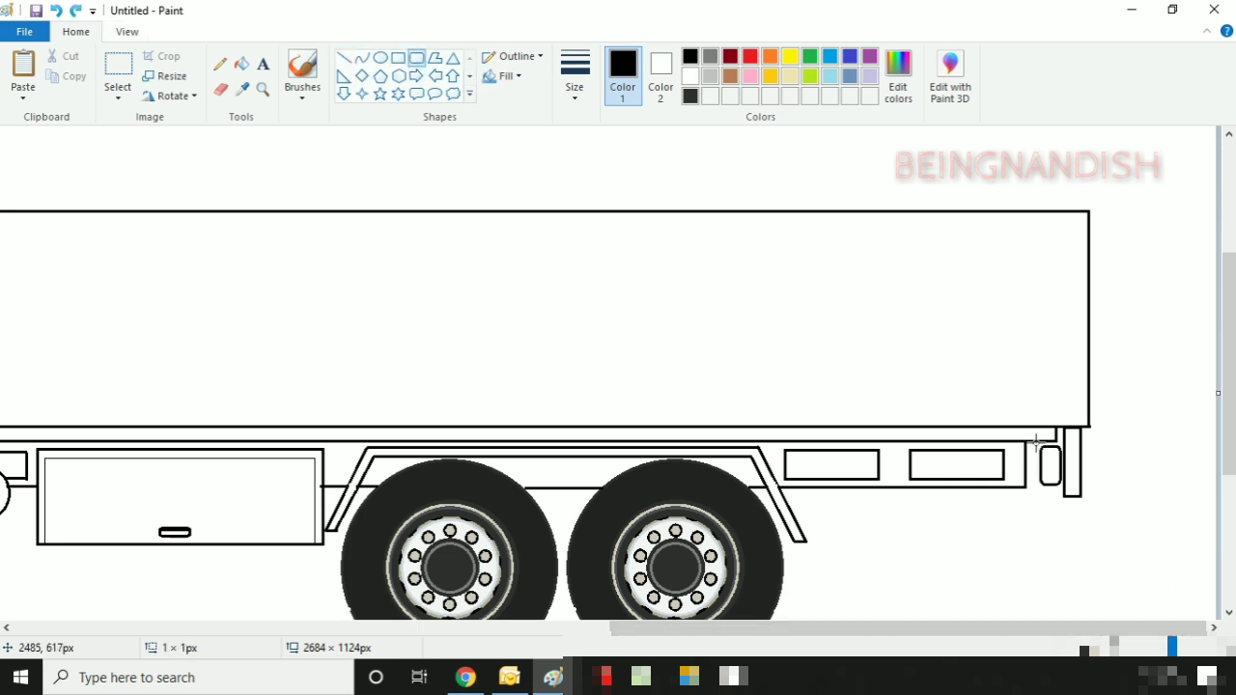
left_click(344, 58)
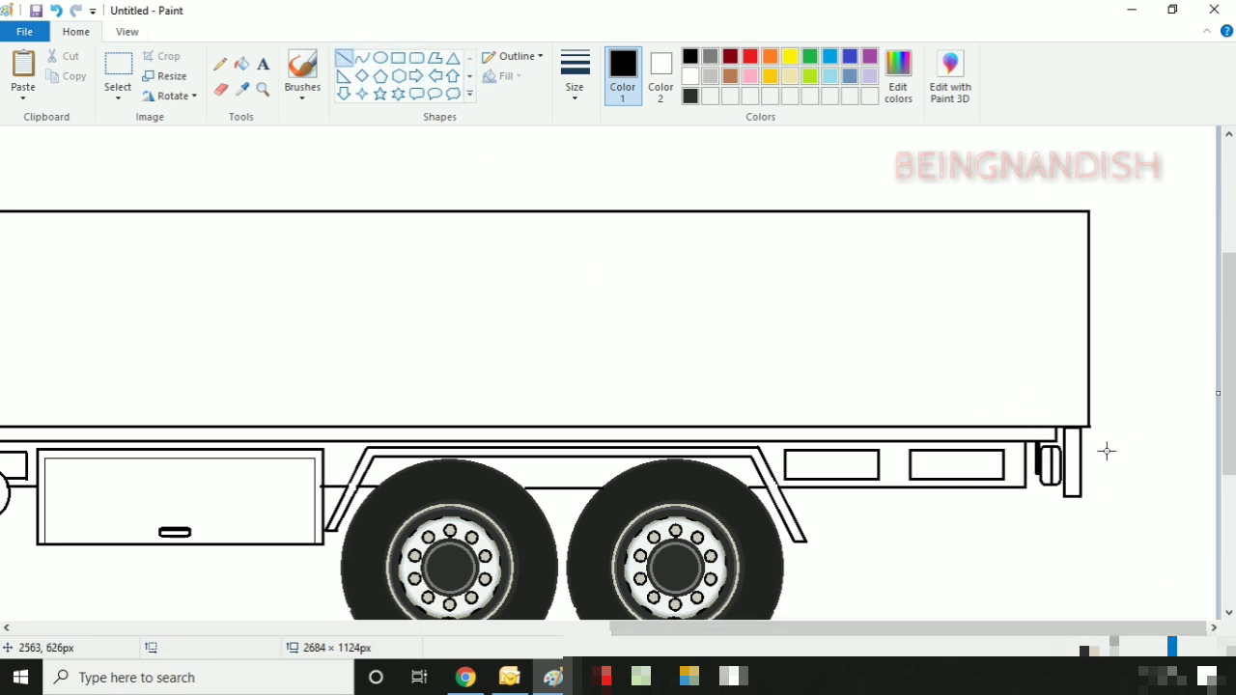
Step: Draw a long horizontal line just below the cargo bed's upper edge, starting from the cab's rear
left_click(126, 31)
left_click(60, 83)
left_click(75, 32)
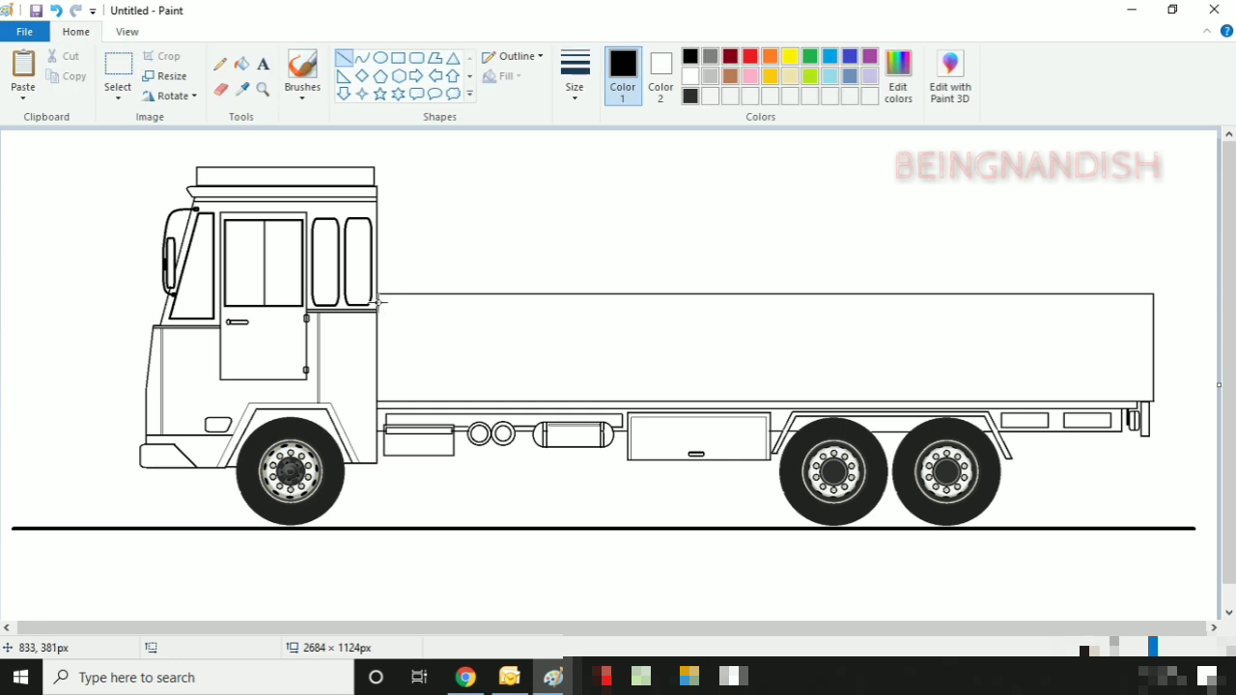
left_click_drag(377, 302, 1150, 302)
left_click(820, 232)
Step: Remove the ground line beneath the truck by filling it with white
left_click(690, 76)
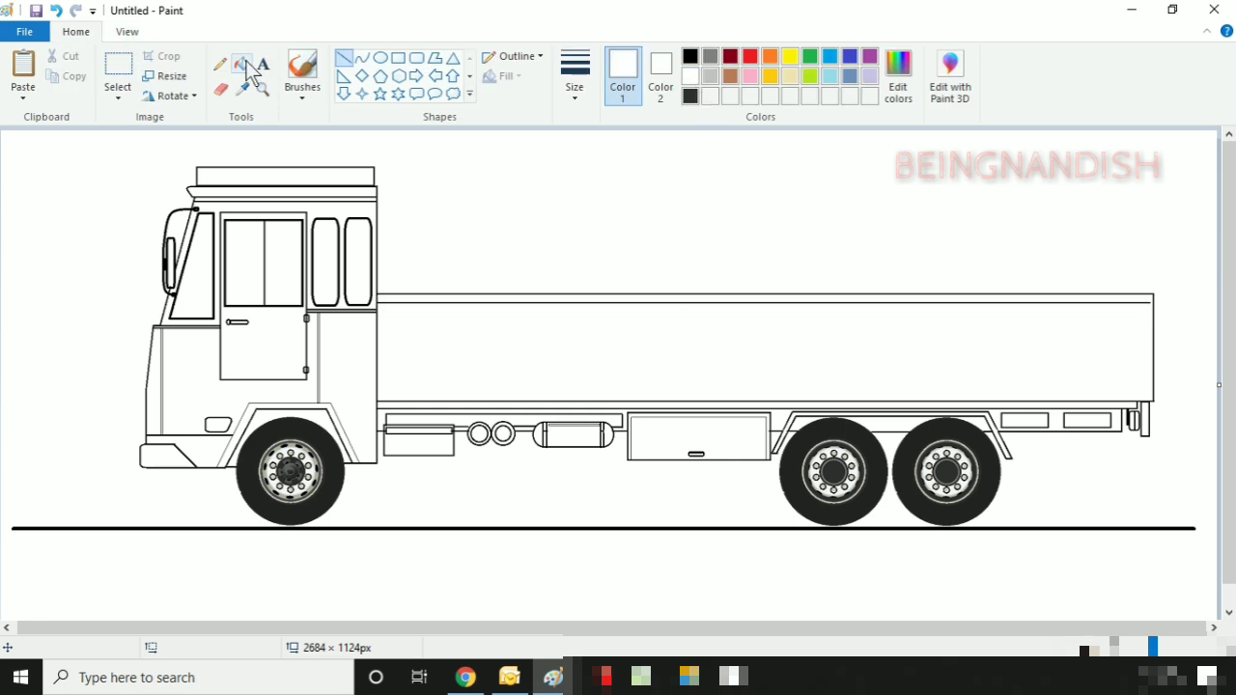
left_click(242, 64)
left_click(388, 529)
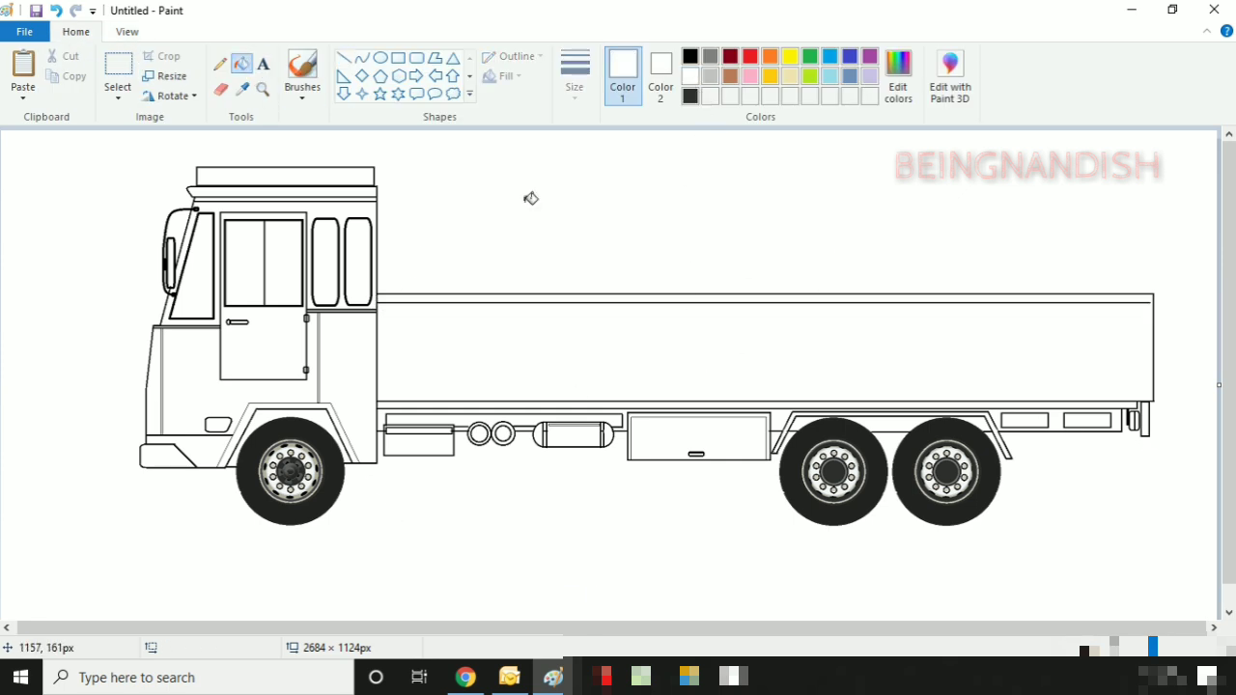
Step: Draw a black-outlined rounded rectangle below the rear chassis as the spare wheel, with a thin bracket about 120 × 7 px above it
left_click(689, 56)
left_click(417, 58)
left_click(126, 32)
left_click(24, 77)
scroll(642, 497, "down", 6)
left_click_drag(464, 628, 1022, 628)
left_click(75, 31)
mouse_move(415, 457)
left_mouse_down()
mouse_move(586, 508)
mouse_move(632, 509)
left_mouse_up()
mouse_move(570, 474)
left_mouse_down()
mouse_move(571, 310)
mouse_move(570, 474)
mouse_move(624, 485)
left_mouse_up()
left_click_drag(519, 458, 1047, 247)
left_click(413, 59)
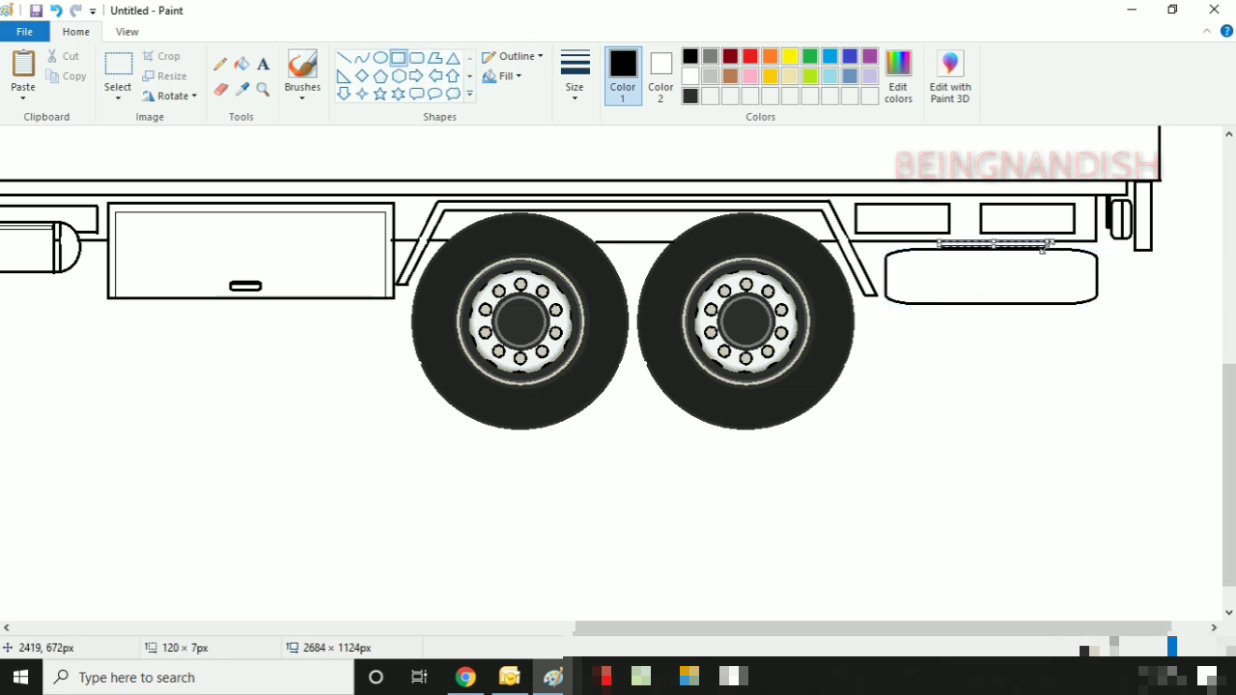
left_click(1060, 354)
Step: Extend the inner line below the cargo bed's upper edge to the rear edge and tidy its end
scroll(1060, 353, "up", 4)
left_click(344, 58)
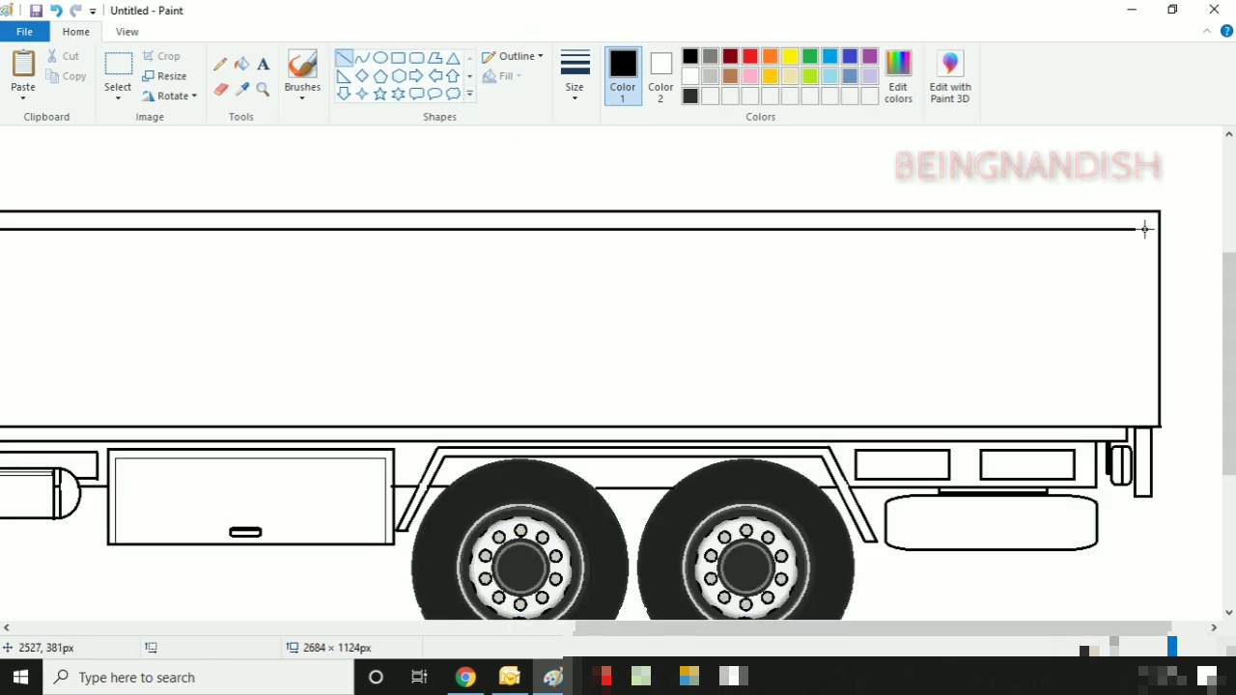
left_click(220, 89)
Step: Draw a long horizontal line just above the cargo bed's floor, from the cab's rear to the bed's rear edge
left_click_drag(664, 628, 348, 638)
left_click(127, 32)
left_click(61, 74)
left_click(75, 32)
scroll(569, 297, "up", 1)
left_click(344, 58)
left_click_drag(382, 389, 1128, 449)
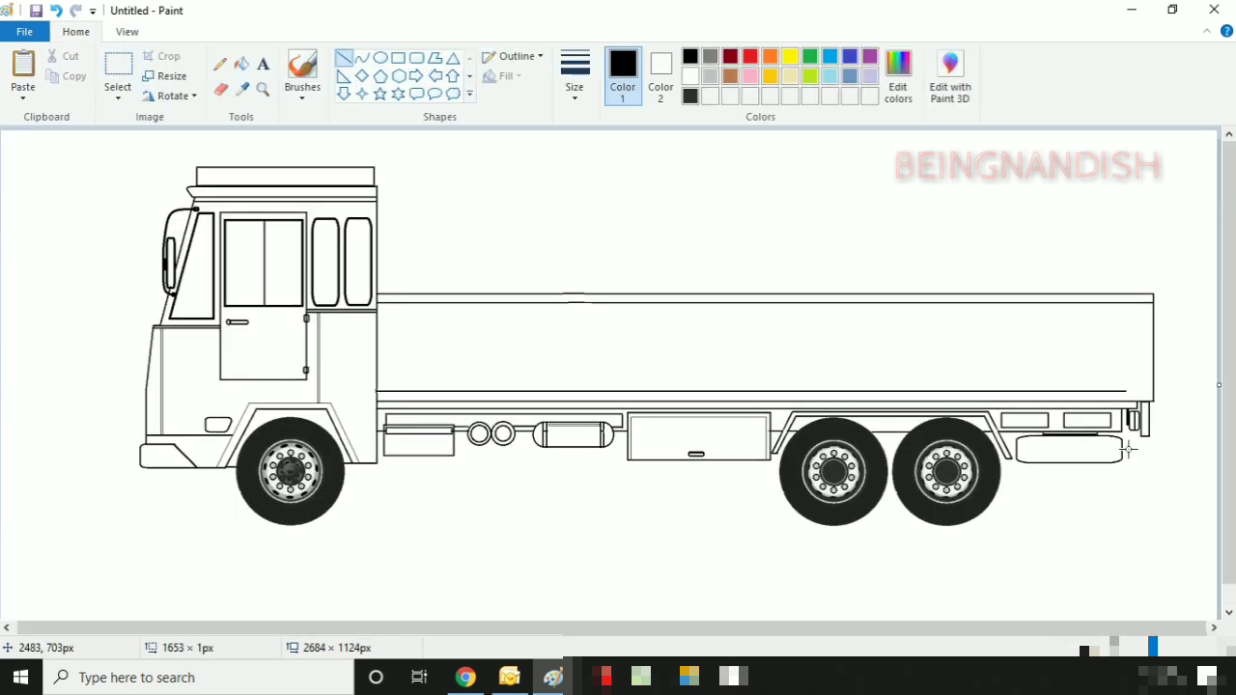
left_click(1103, 227)
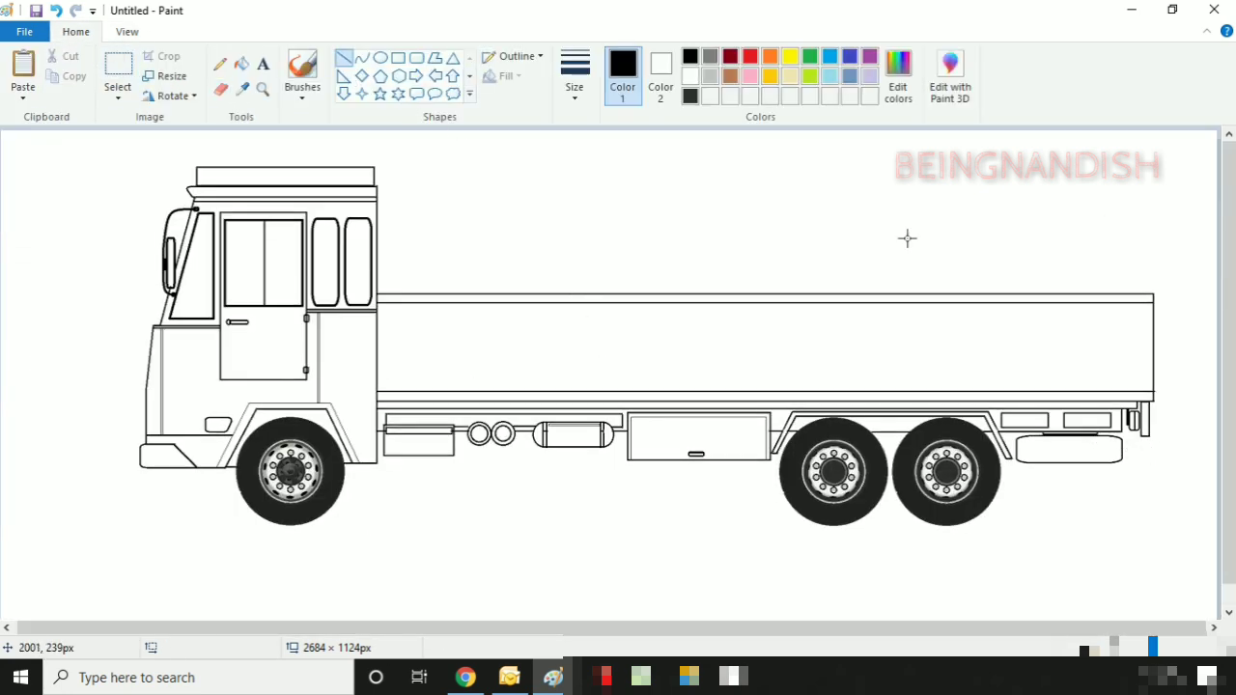
Step: Draw a long thin-outlined rectangle inside the upper part of the box on the cab's roof
left_click(397, 58)
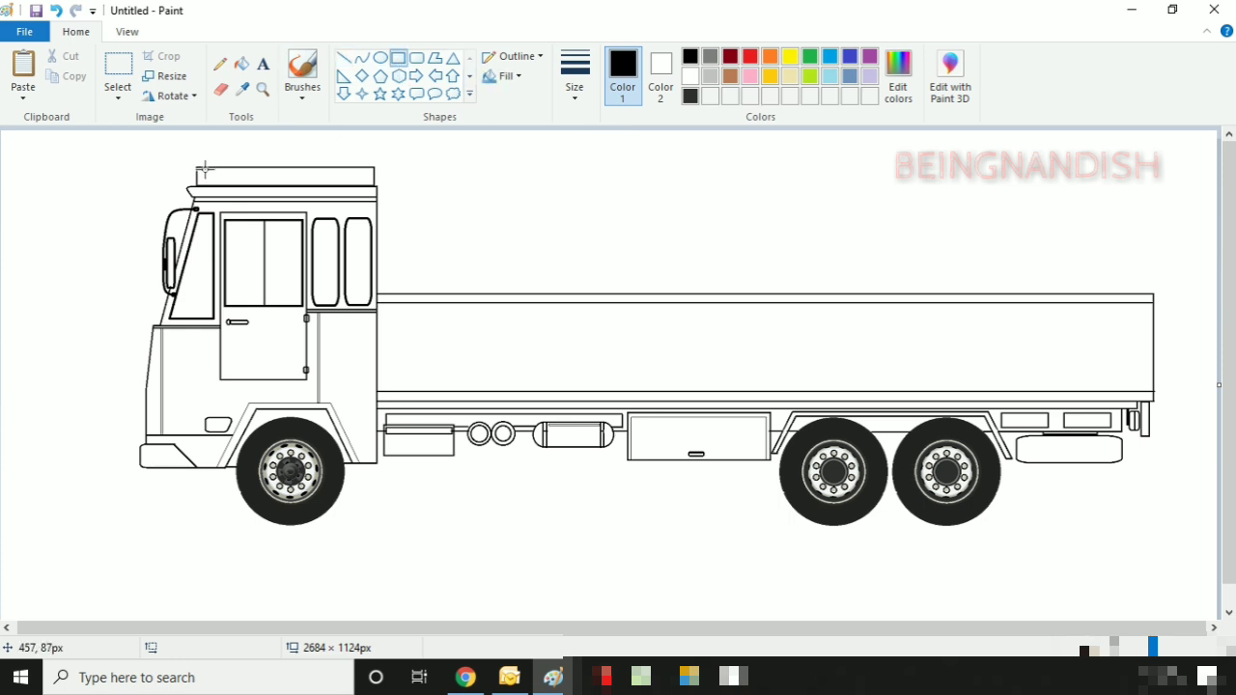
left_click_drag(206, 170, 367, 175)
left_click(547, 154)
left_click(345, 58)
left_click(577, 85)
left_click(588, 154)
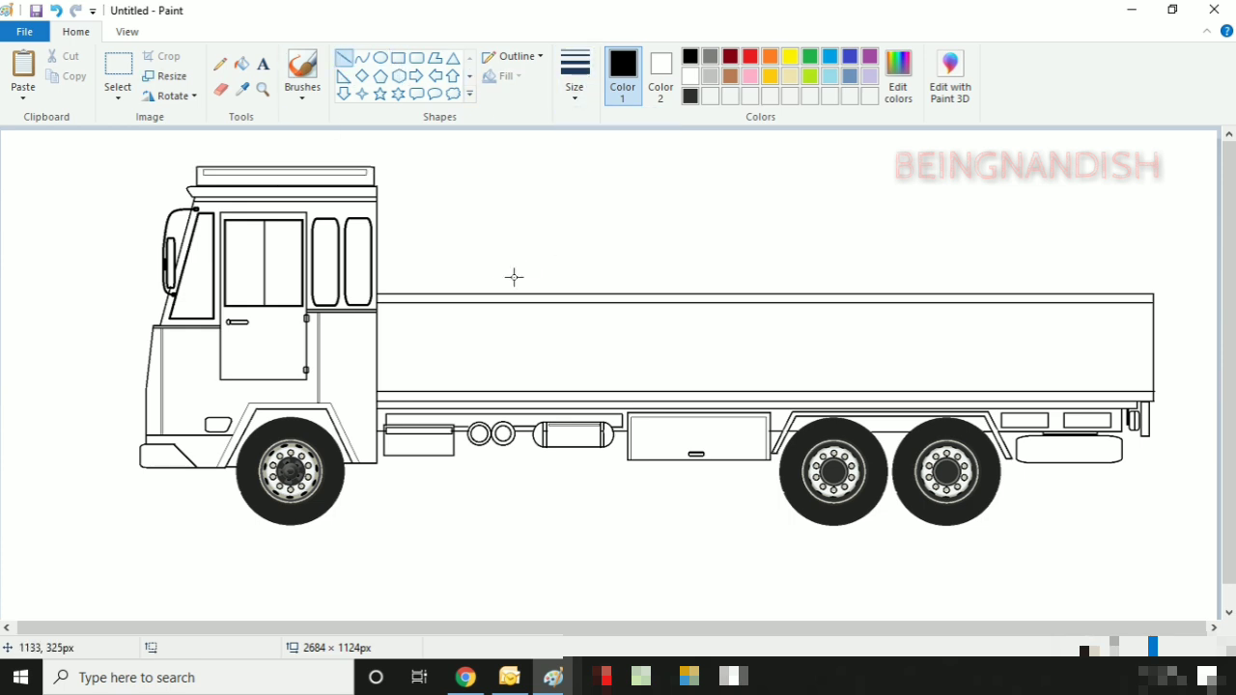
left_click(513, 277)
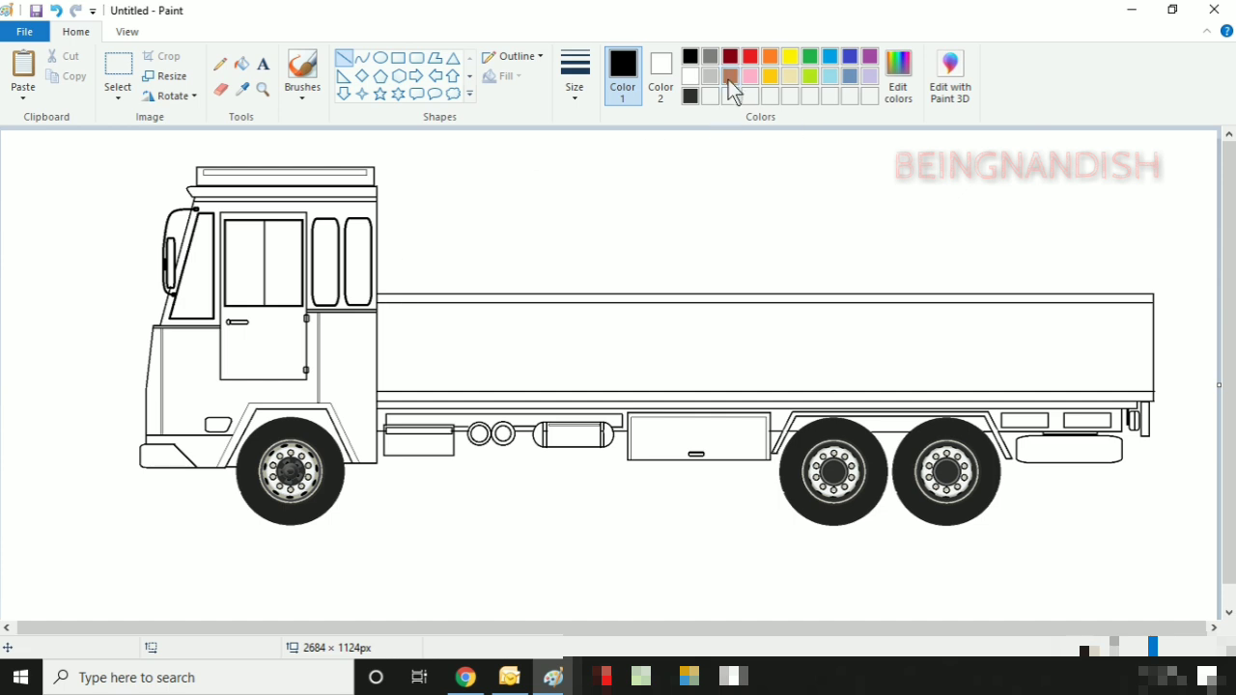
Step: Draw two thick black vertical lines about 450 px long as ladder rails down the rear of the cab from the roof edge
left_click(574, 78)
left_click(589, 155)
left_click(574, 77)
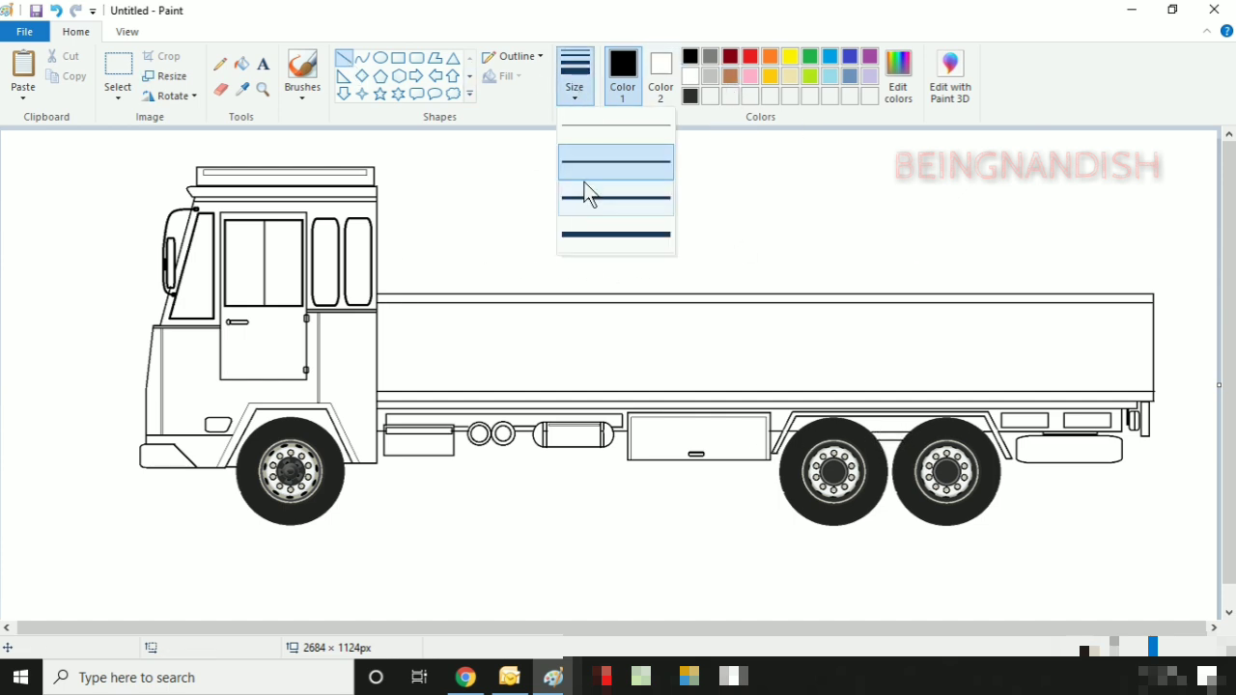
left_click(588, 193)
left_click_drag(349, 186, 363, 408)
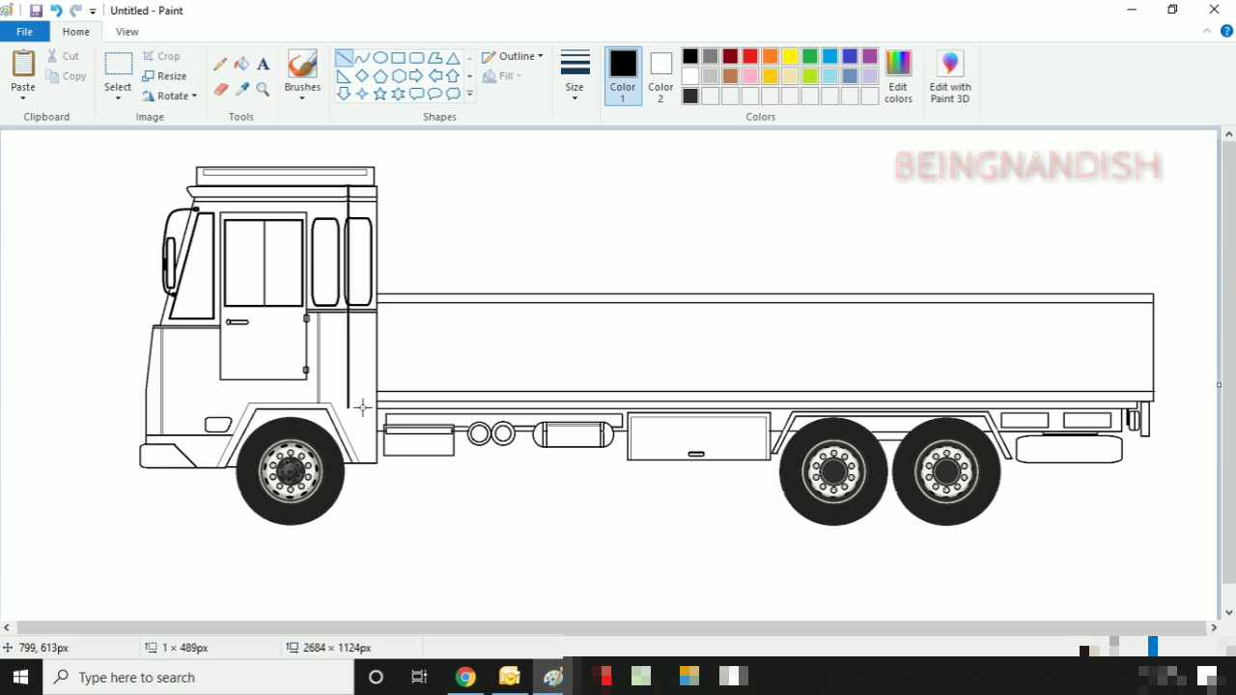
left_click_drag(375, 185, 375, 403)
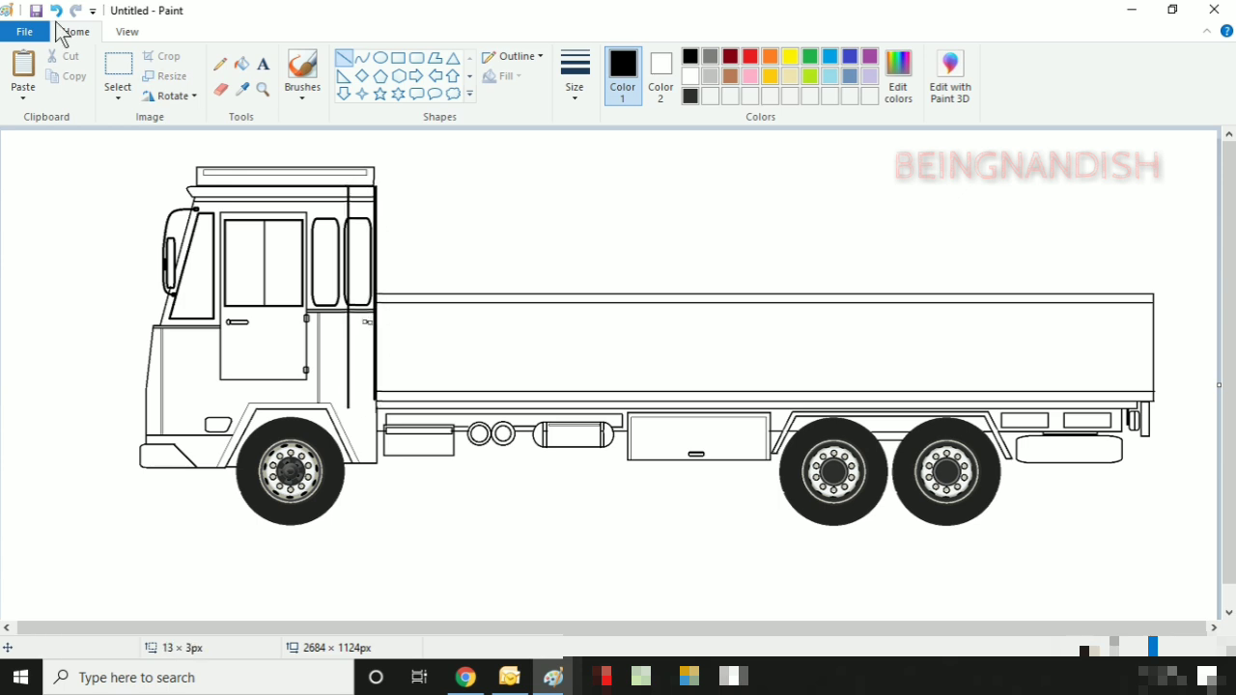
left_click(127, 31)
left_click(22, 66)
left_click(76, 32)
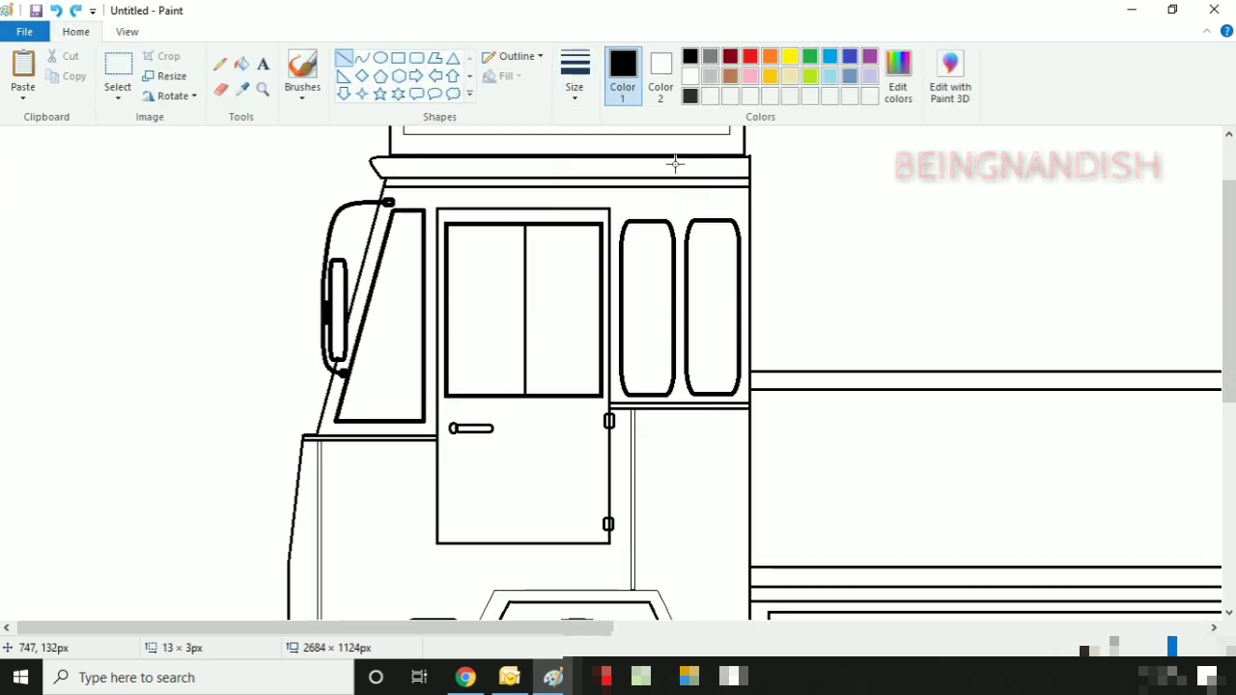
left_click_drag(675, 163, 680, 567)
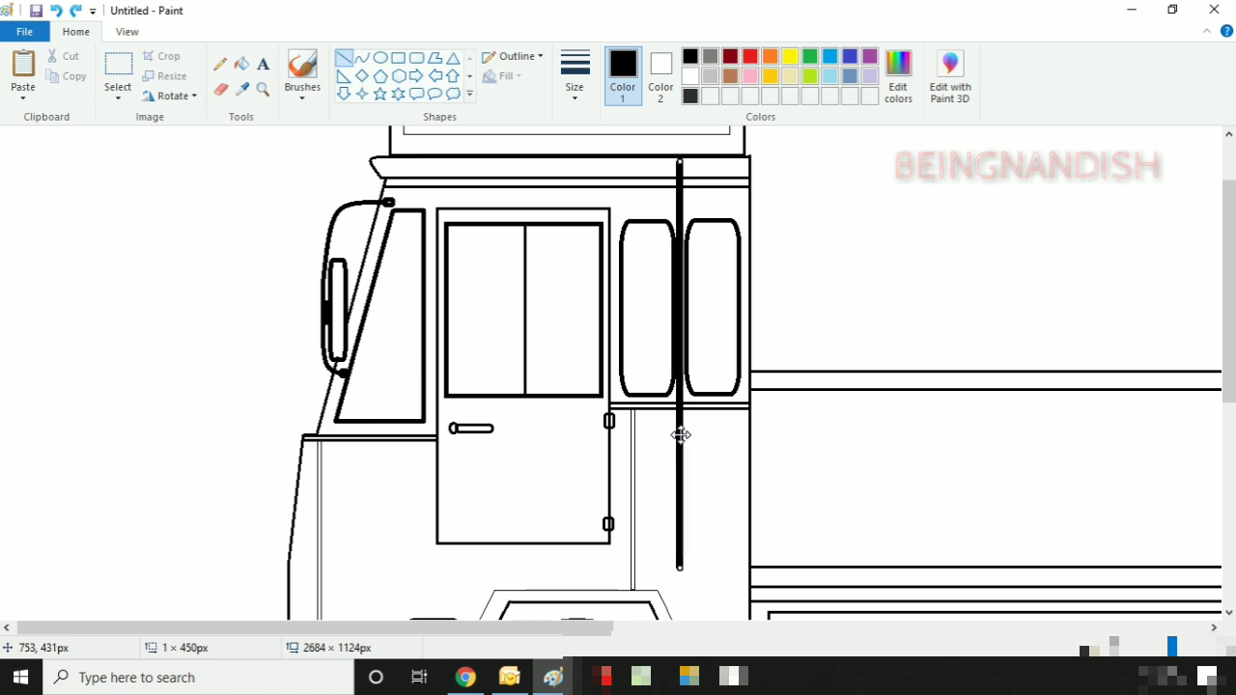
left_click_drag(681, 435, 695, 439)
mouse_move(739, 157)
left_mouse_down()
mouse_move(739, 568)
mouse_move(738, 557)
left_mouse_up()
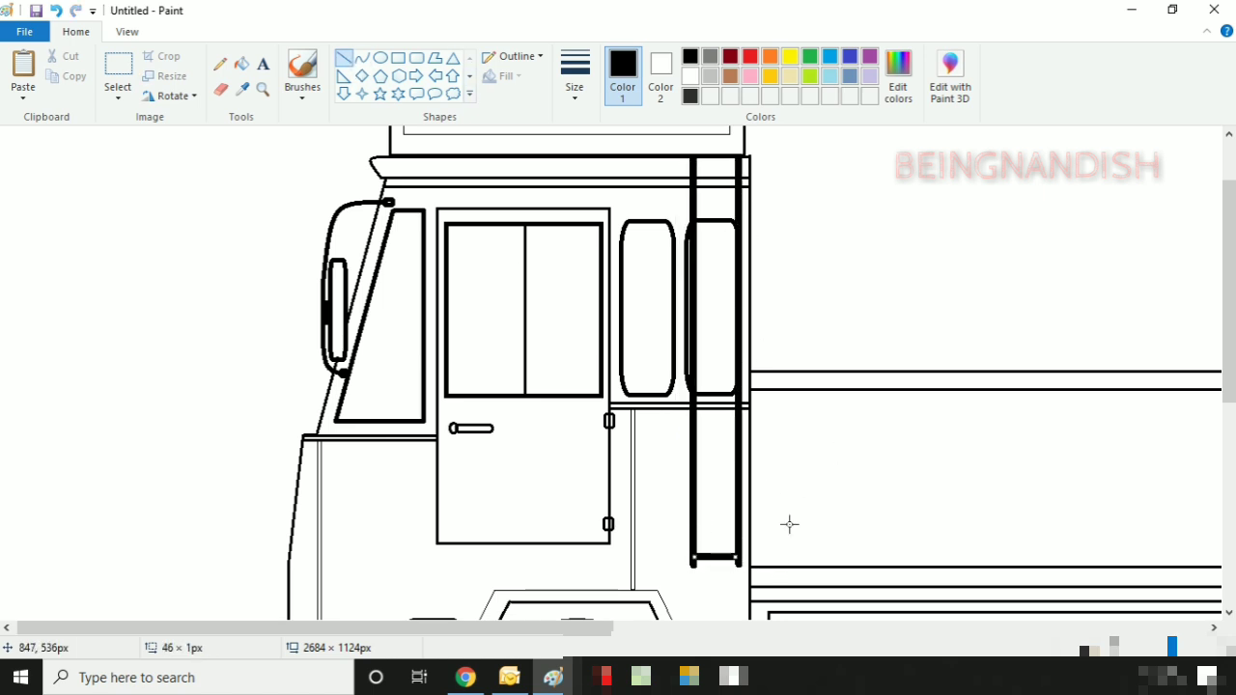
Step: Add evenly spaced thick horizontal rungs about 45 px wide between the ladder rails, continuing up to the roof edge
left_click_drag(691, 504, 740, 504)
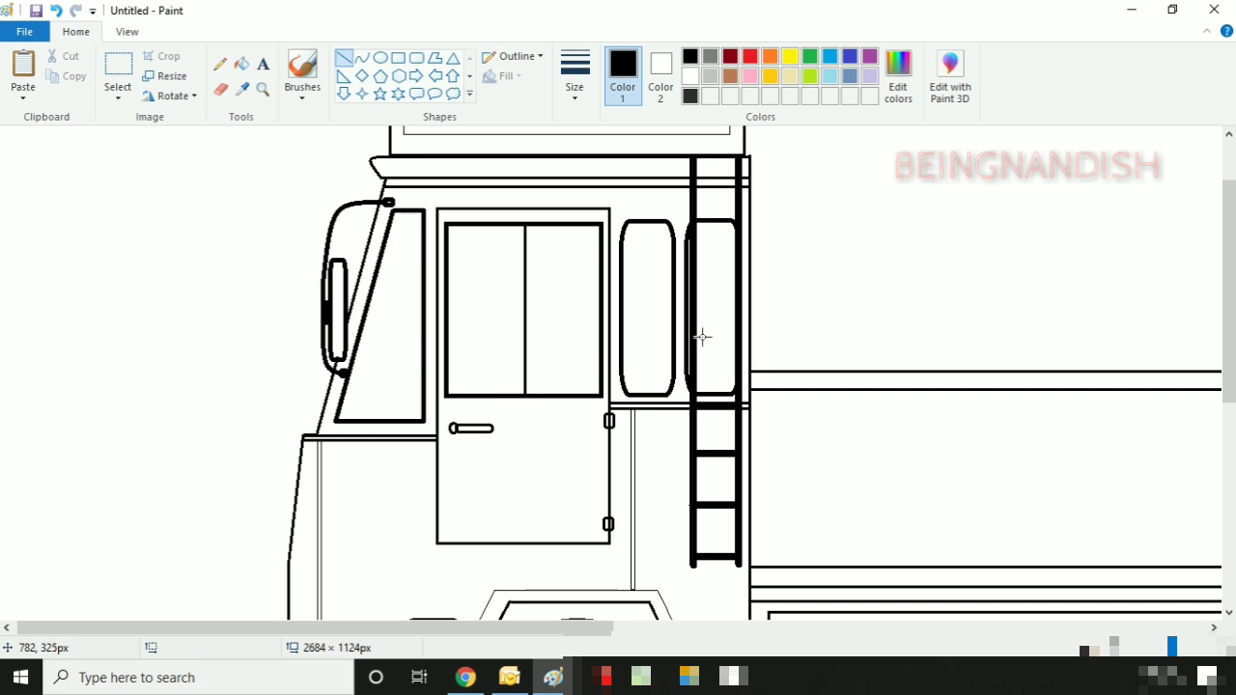
left_click_drag(693, 308, 737, 308)
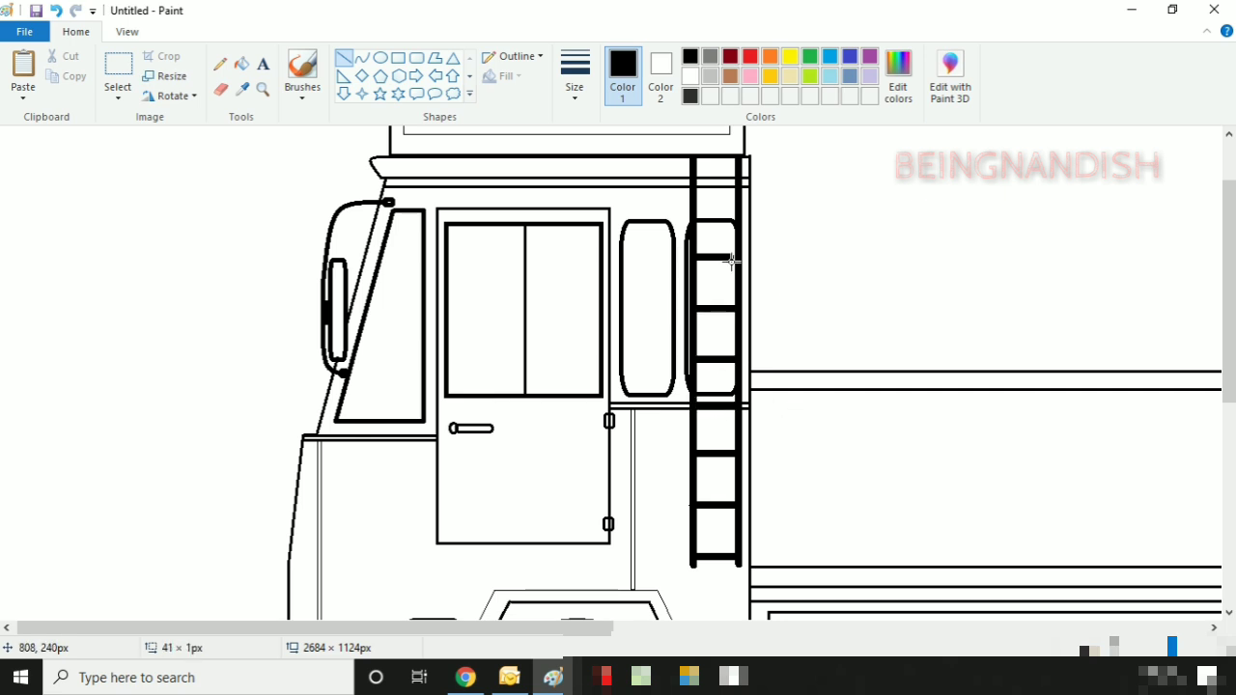
scroll(745, 195, "up", 2)
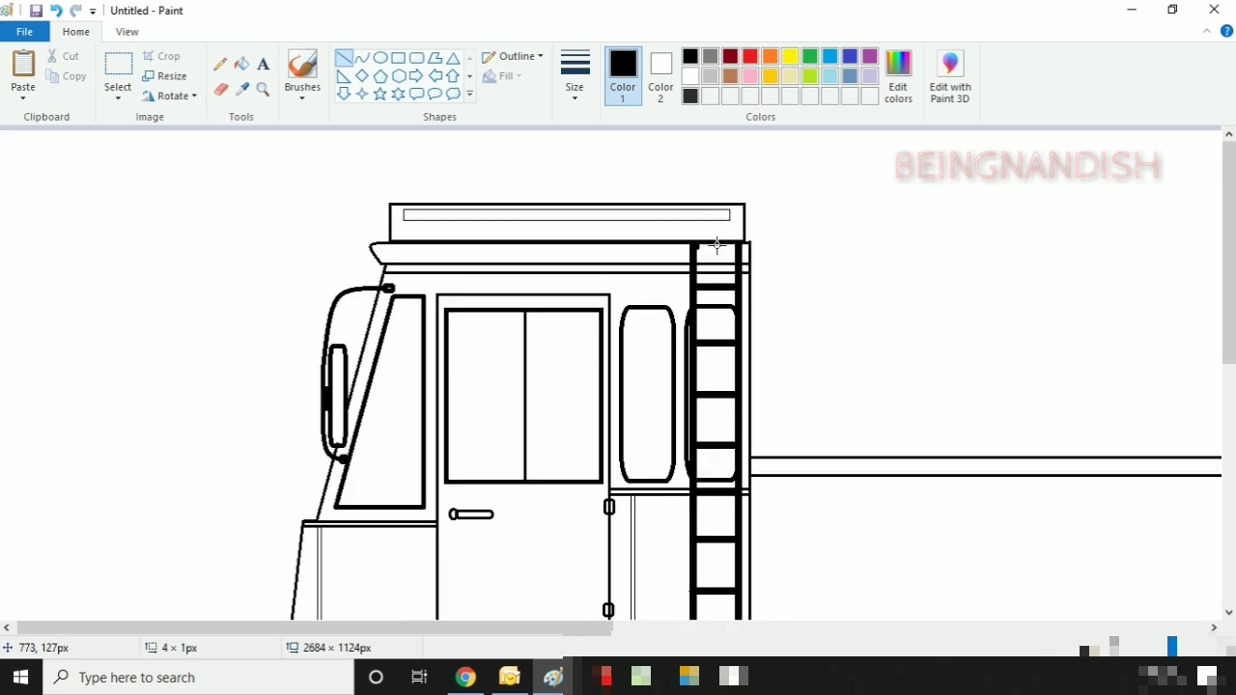
Step: Draw a flat black-outlined ellipse about 63 × 16 px inside the front end of the roof box
left_click(380, 58)
left_click(575, 79)
left_click(602, 161)
mouse_move(408, 227)
left_mouse_down()
mouse_move(465, 237)
mouse_move(438, 224)
left_mouse_up()
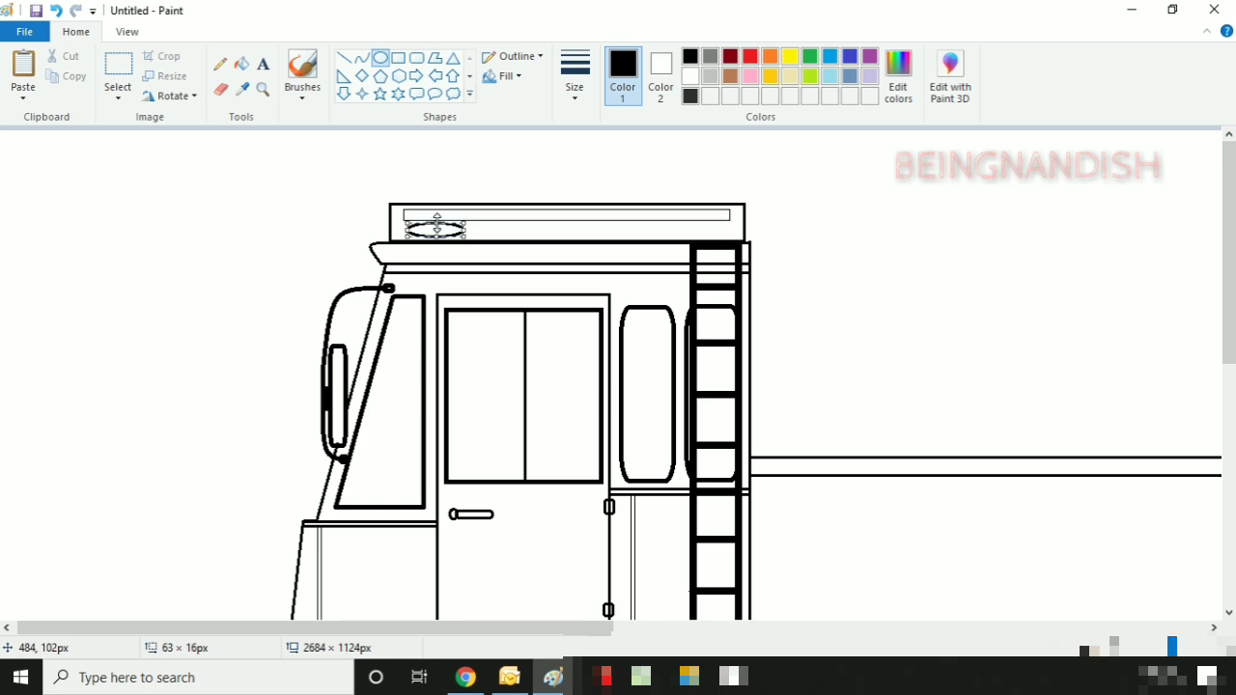
left_click(440, 166)
Step: Outline a rounded corner lamp with curves on the cab's front edge just above the bumper
scroll(440, 166, "down", 6)
left_click(361, 58)
left_click_drag(287, 423, 309, 446)
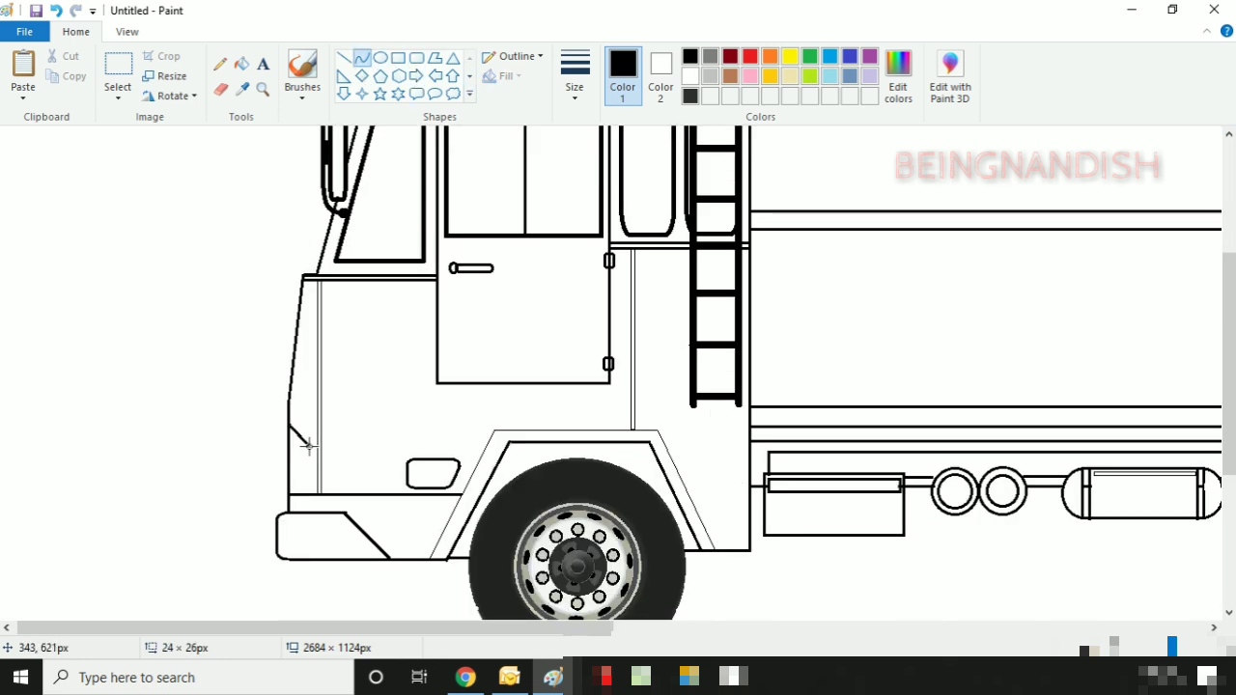
left_click(362, 60)
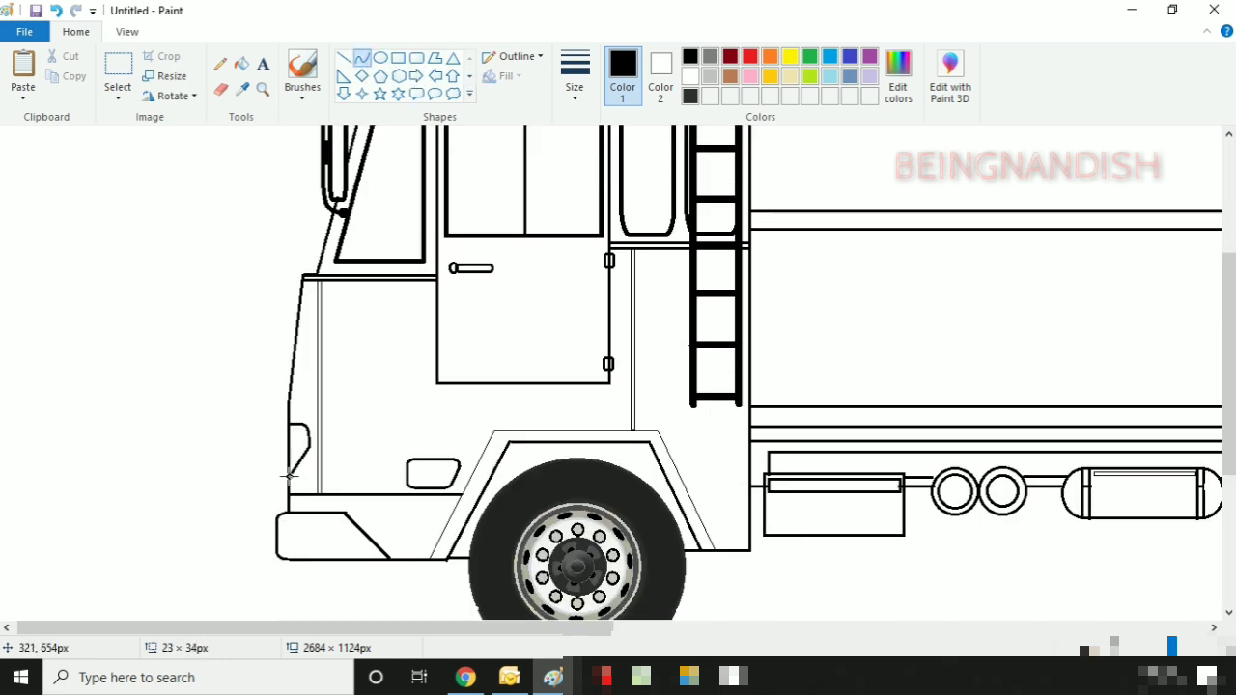
left_click(309, 473)
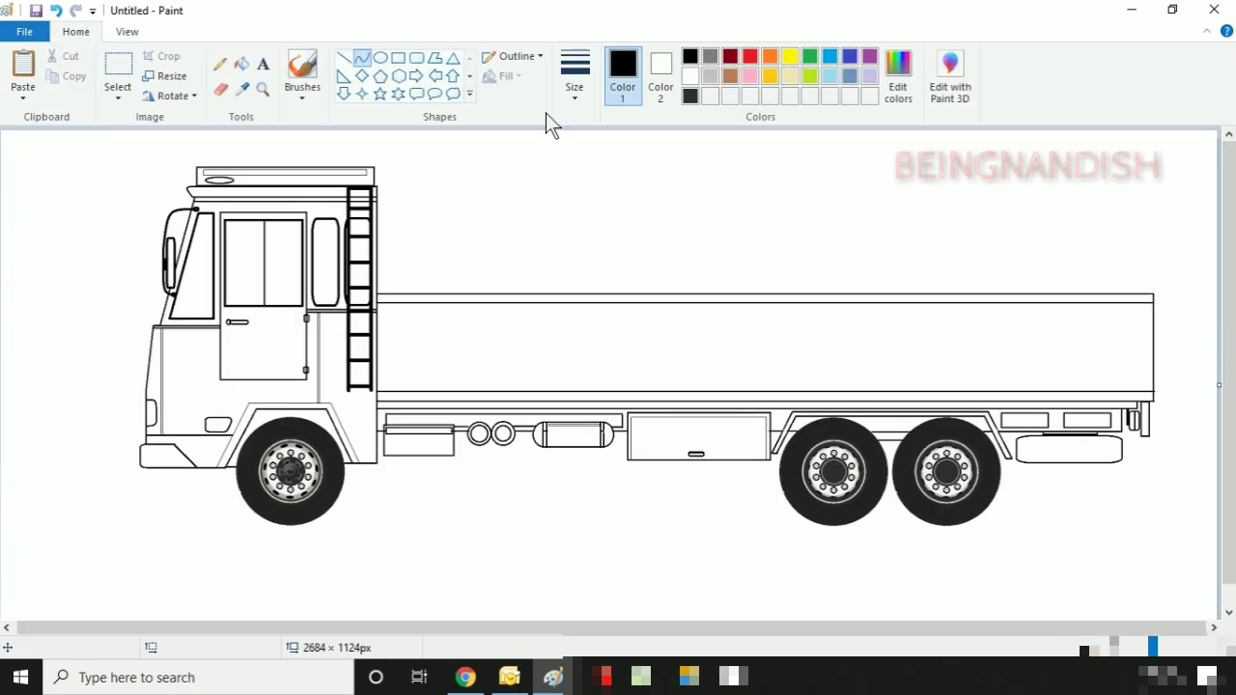
Step: Mix a custom near-black colour and fill the space inside the front wheel arch with it
left_click(241, 63)
left_click(334, 414)
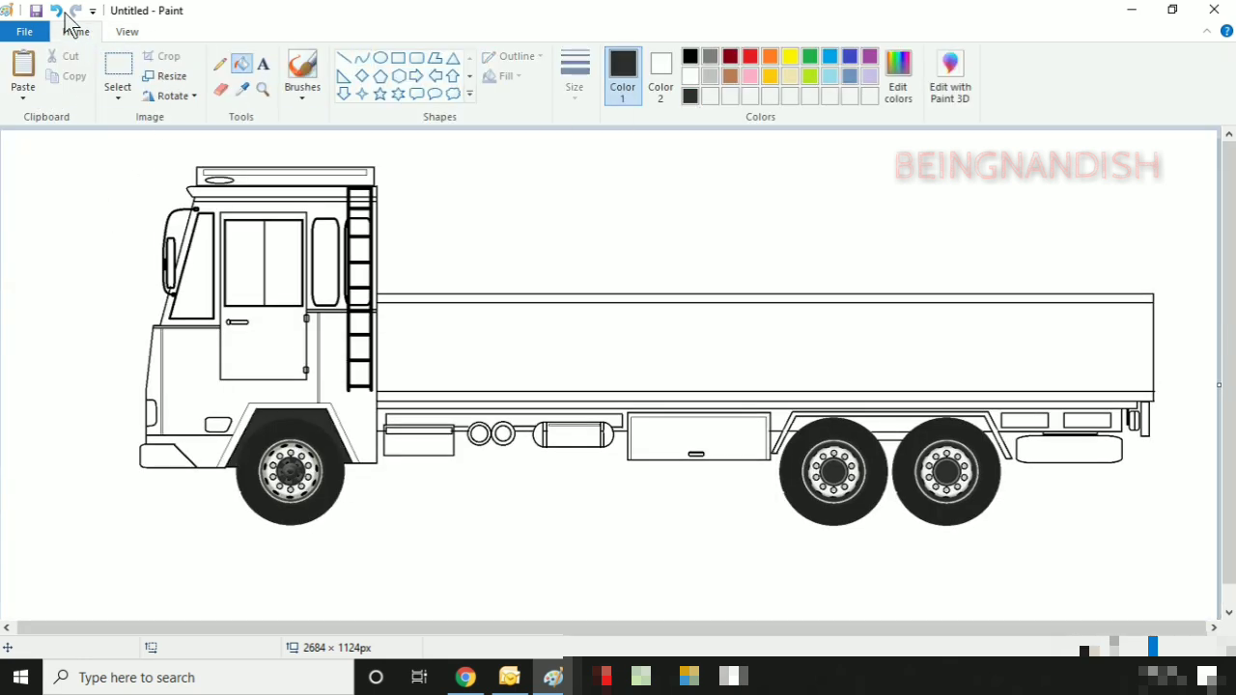
left_click(61, 11)
left_click(898, 76)
left_click_drag(807, 353, 809, 368)
left_click(718, 460)
left_click(450, 460)
left_click(328, 414)
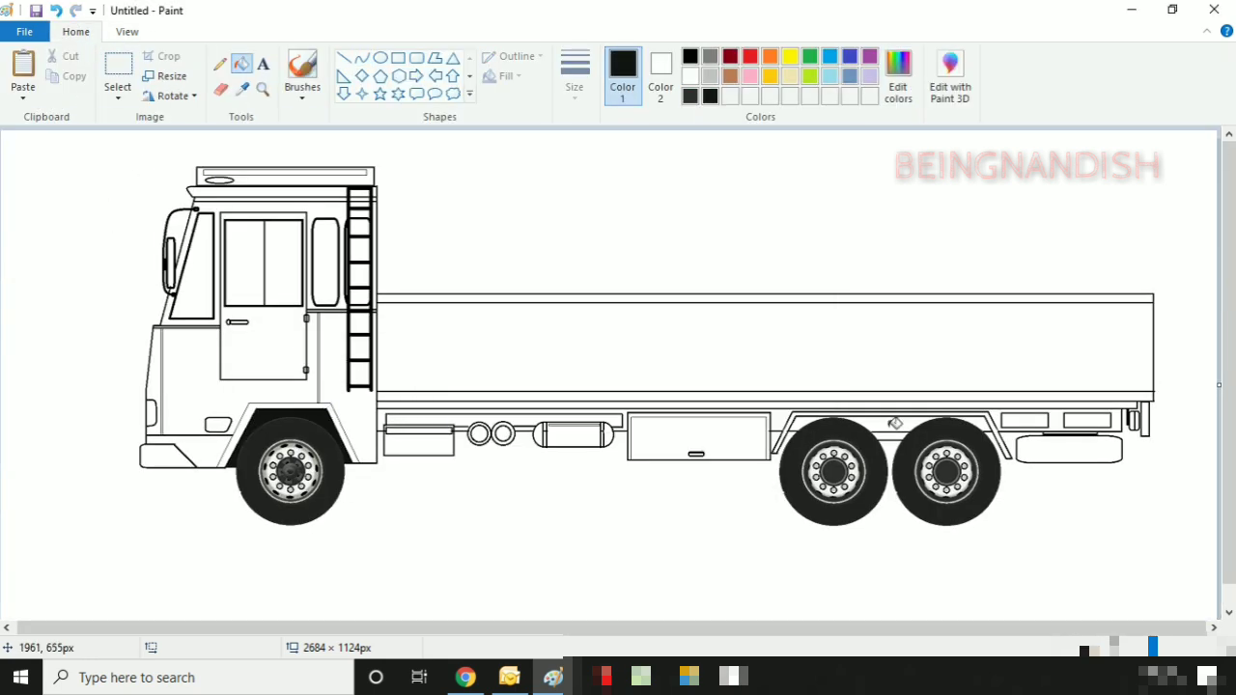
Step: Fill the rear wheel arch and the chassis frame with near-black, undoing the fill of the long inner panel
left_click(895, 423)
left_click(1004, 413)
left_click(467, 423)
left_click(56, 11)
left_click(464, 422)
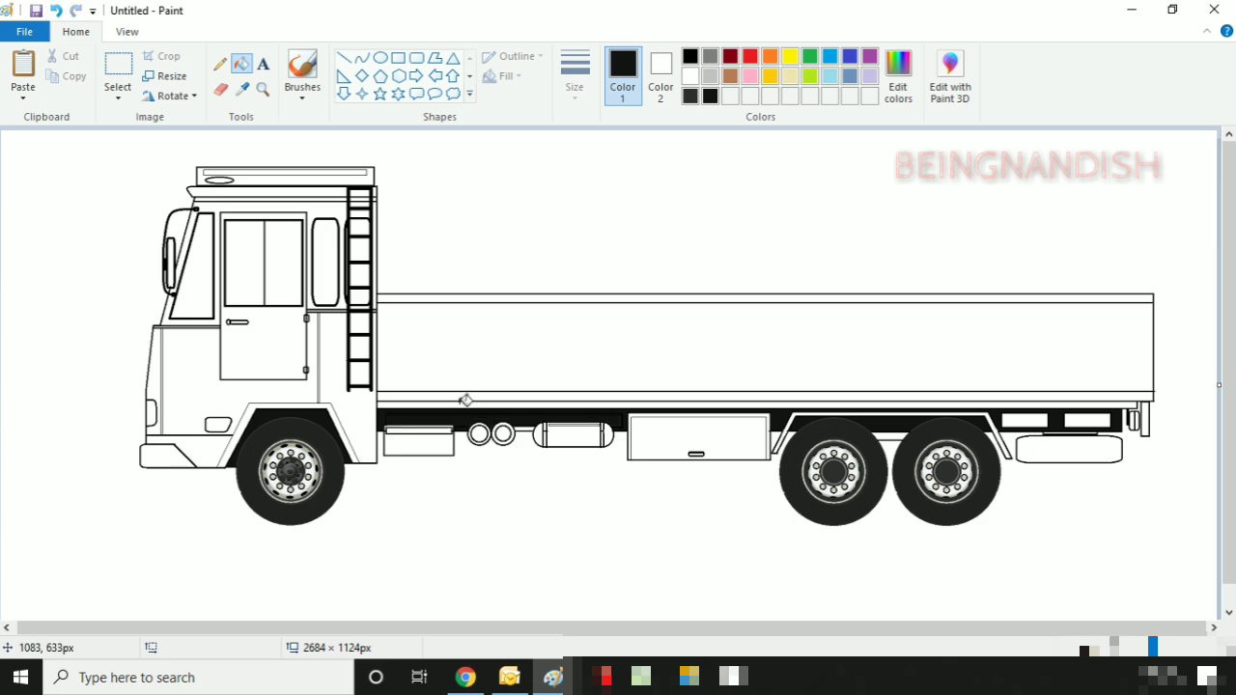
left_click(56, 11)
Step: Mix a custom dark grey of RGB 36, 36, 36 and fill the long chassis panel behind the cab with it
left_click(127, 32)
left_click(23, 76)
scroll(538, 337, "down", 3)
left_click_drag(584, 628, 821, 668)
left_click_drag(663, 629, 950, 632)
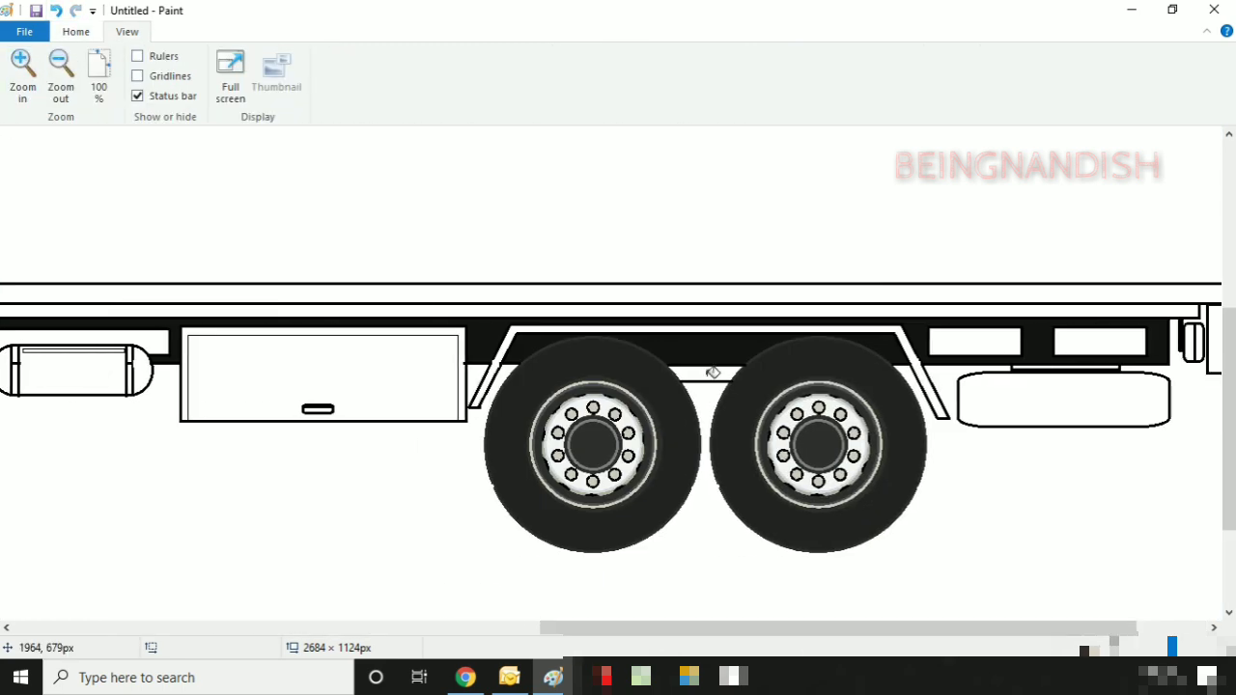
left_click(75, 31)
left_click(899, 76)
left_click_drag(813, 366, 813, 355)
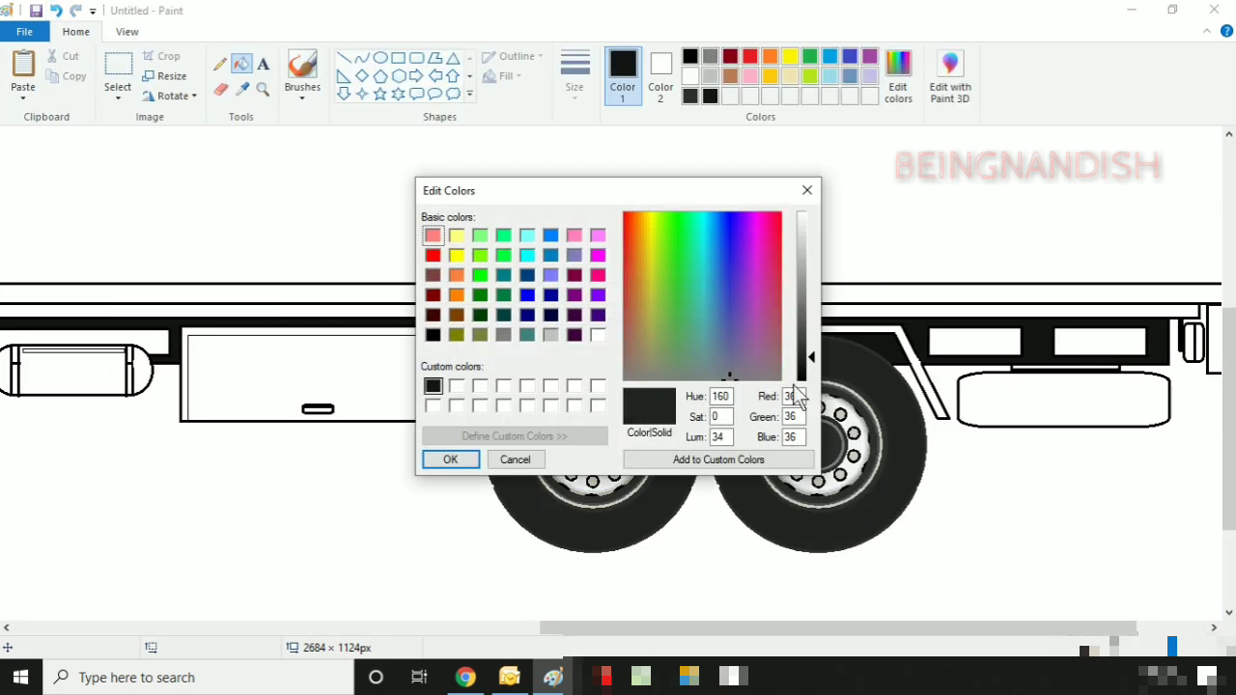
left_click(450, 460)
left_click(698, 375)
left_click(56, 10)
scroll(277, 406, "left", 5)
left_click(401, 339)
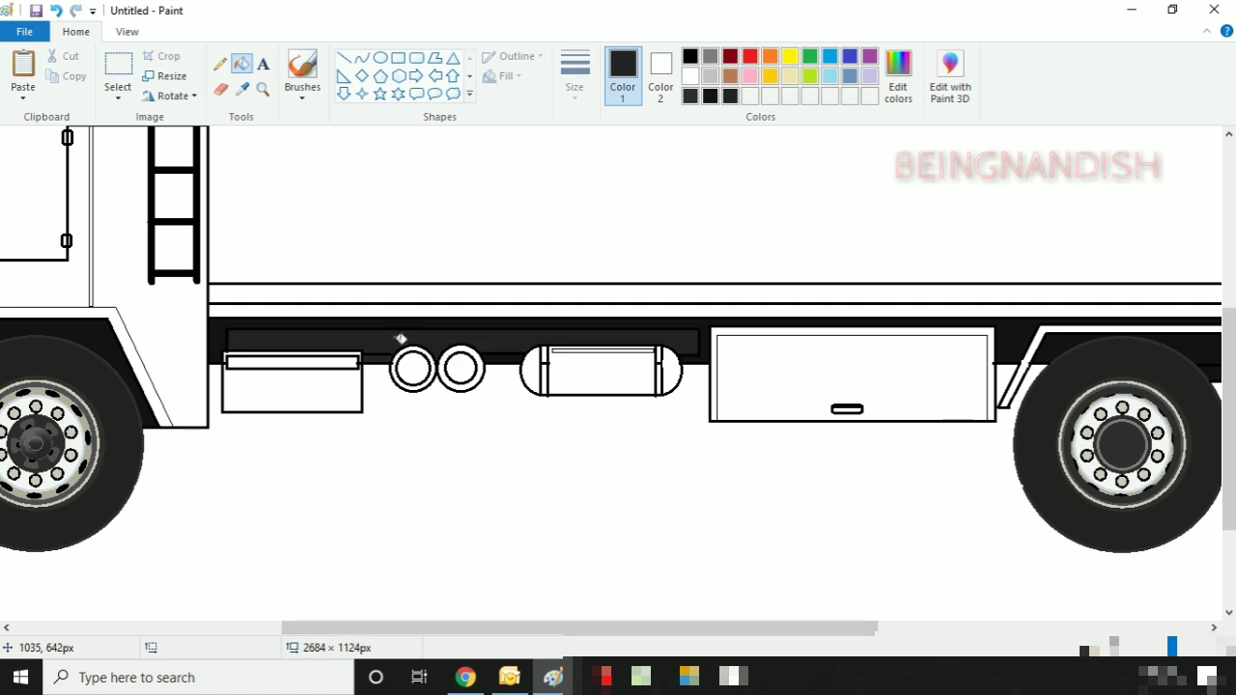
Step: Fill the chassis gap between the two rear wheels with near-black, and undo the same fill on the vertical rear bar
left_click(694, 56)
left_click(344, 58)
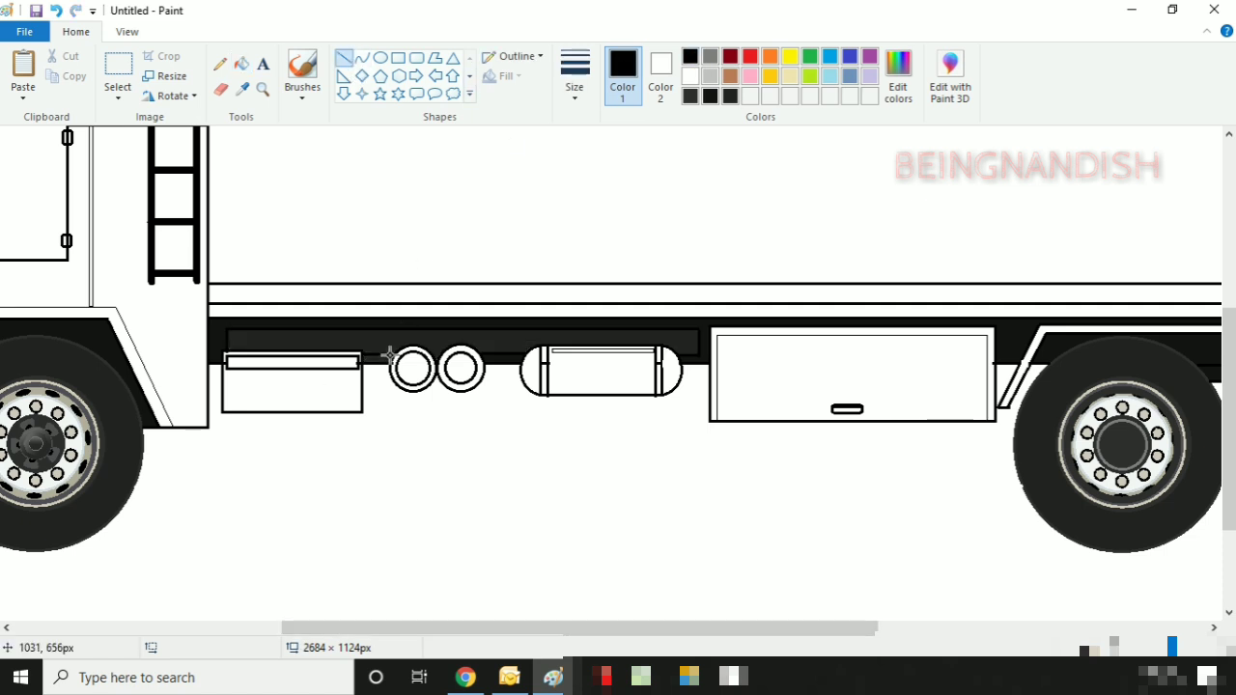
left_click(242, 63)
scroll(500, 606, "right", 10)
left_click(1070, 365)
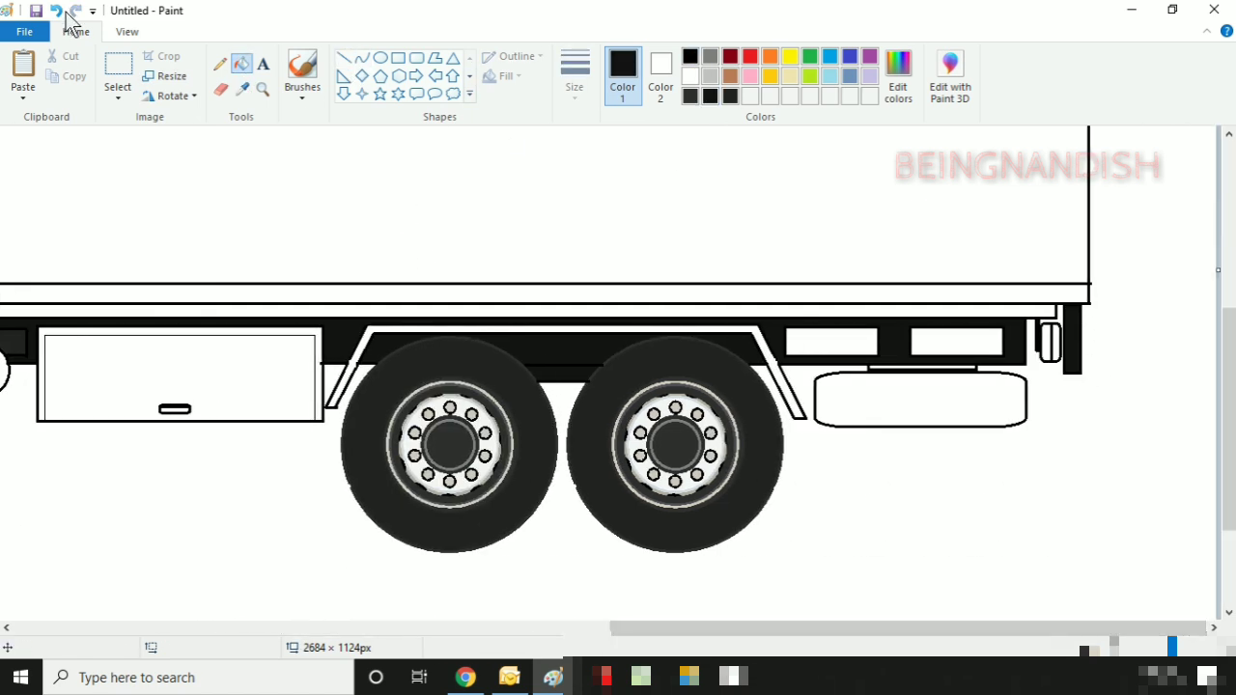
left_click(56, 11)
Step: Fill the spare wheel and the two small rear chassis panels with dark grey
left_click(731, 95)
left_click(918, 400)
left_click(831, 342)
left_click(937, 345)
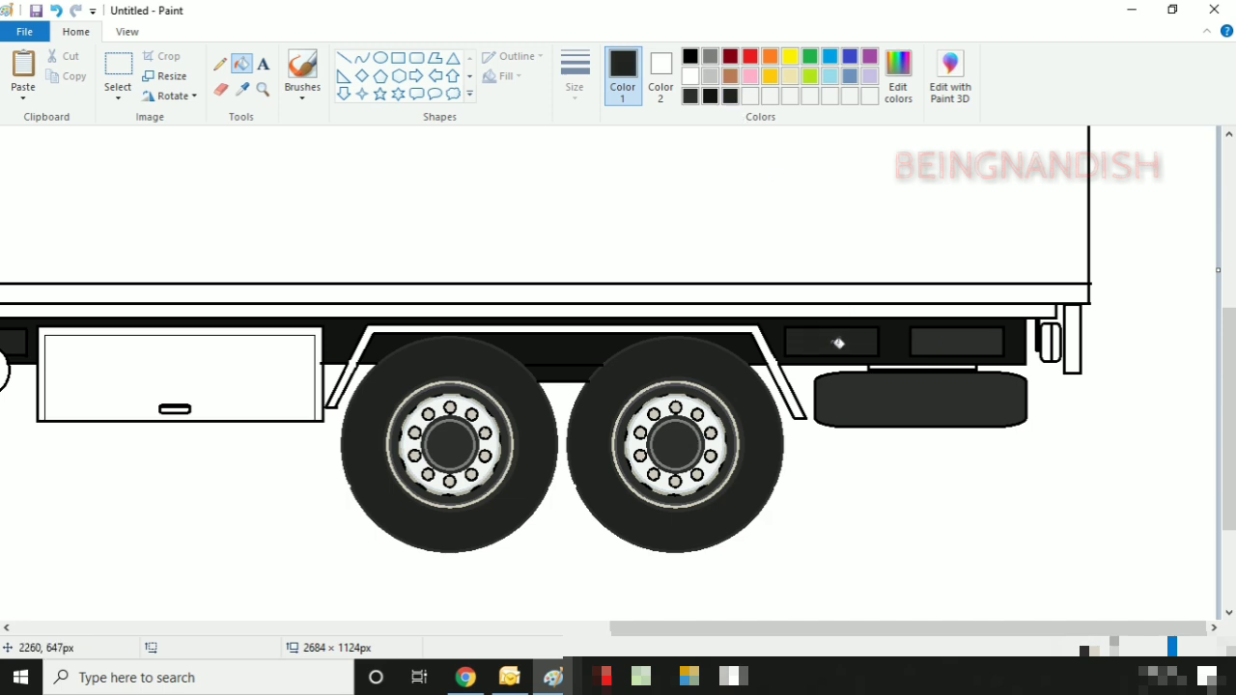
Step: Add a custom dark red to the palette and fill the outer part of the tail light with it
left_click(749, 56)
left_click(898, 78)
left_click(451, 459)
left_click(1057, 344)
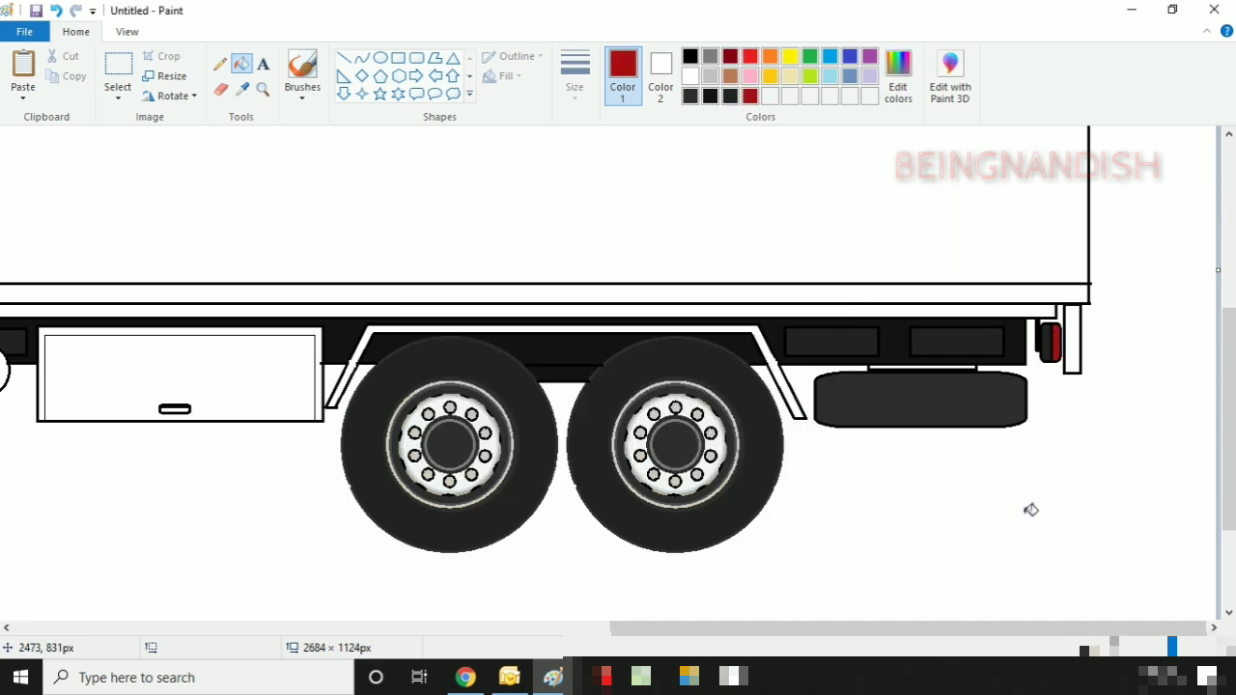
Step: Fill the vertical bar behind the tail light with medium grey
scroll(1030, 510, "up", 2)
left_click_drag(840, 627, 522, 638)
left_click(709, 57)
left_click_drag(417, 628, 830, 662)
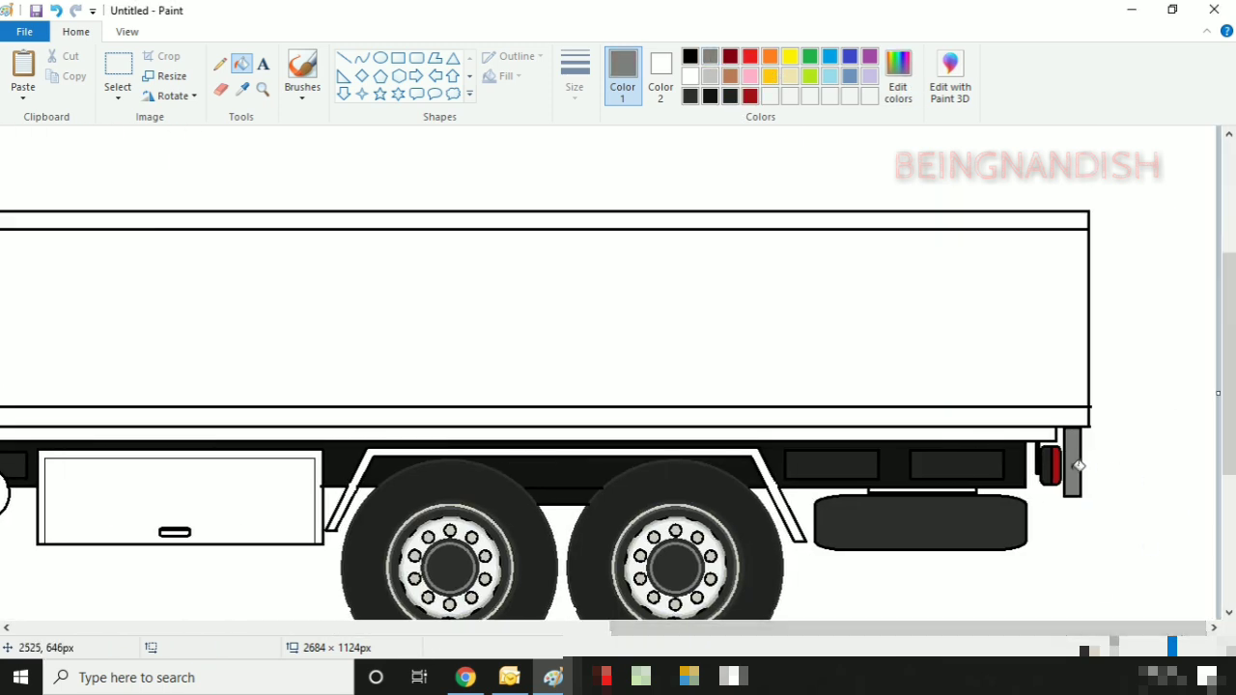
Step: Fill the cylindrical tank and the rings of the two round fittings beside it with medium grey
left_click_drag(728, 629, 510, 638)
left_click(421, 492)
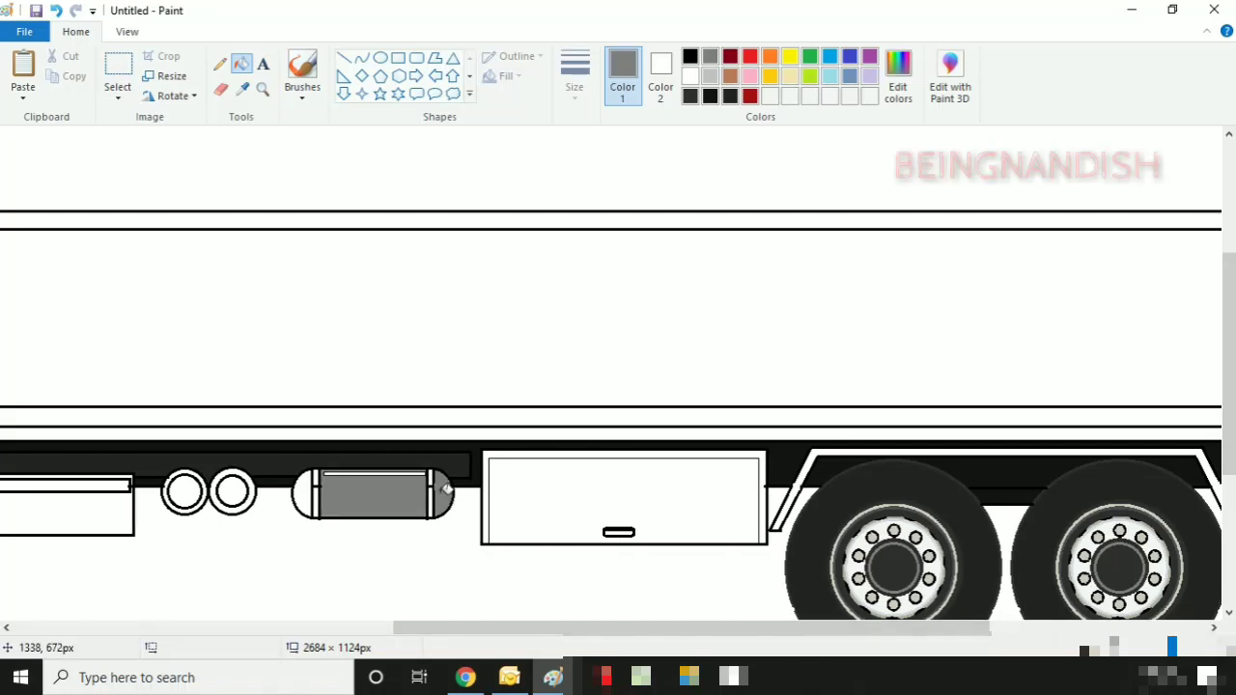
left_click(225, 475)
left_click(202, 490)
Step: Mix a custom very light grey and fill the chassis box just behind the cab with it
left_click_drag(409, 628, 263, 628)
left_click(690, 76)
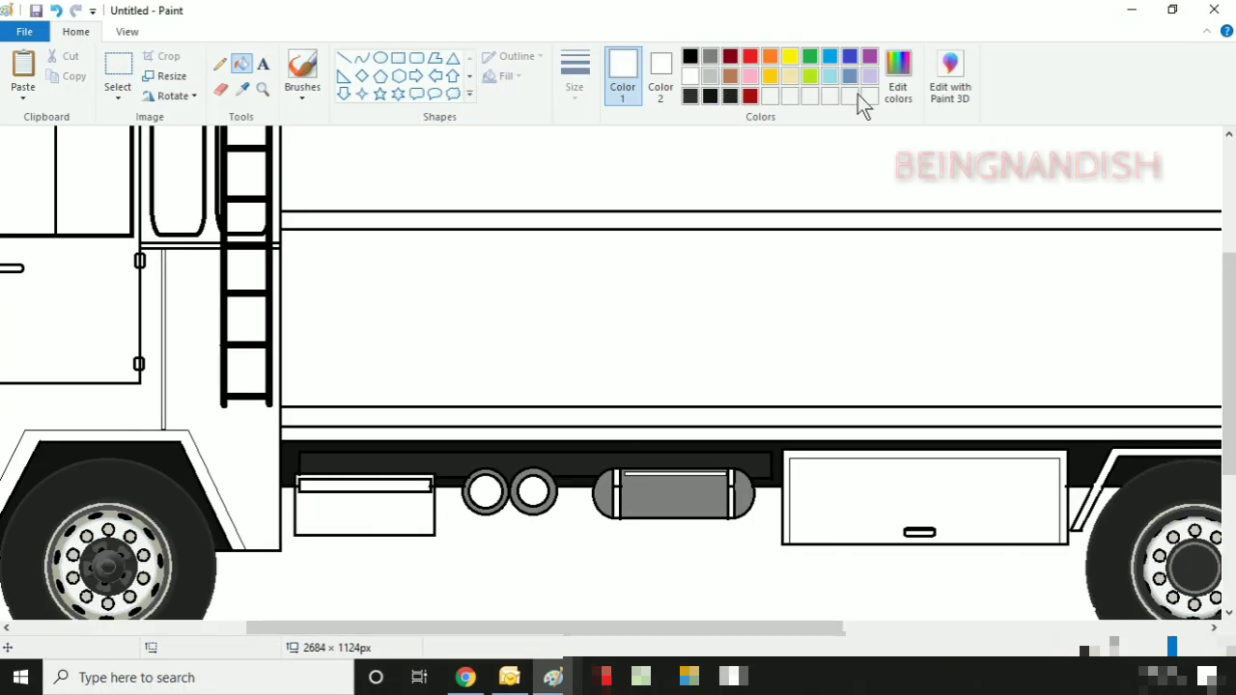
left_click(898, 79)
left_click_drag(812, 213, 811, 221)
left_click(450, 460)
left_click(420, 493)
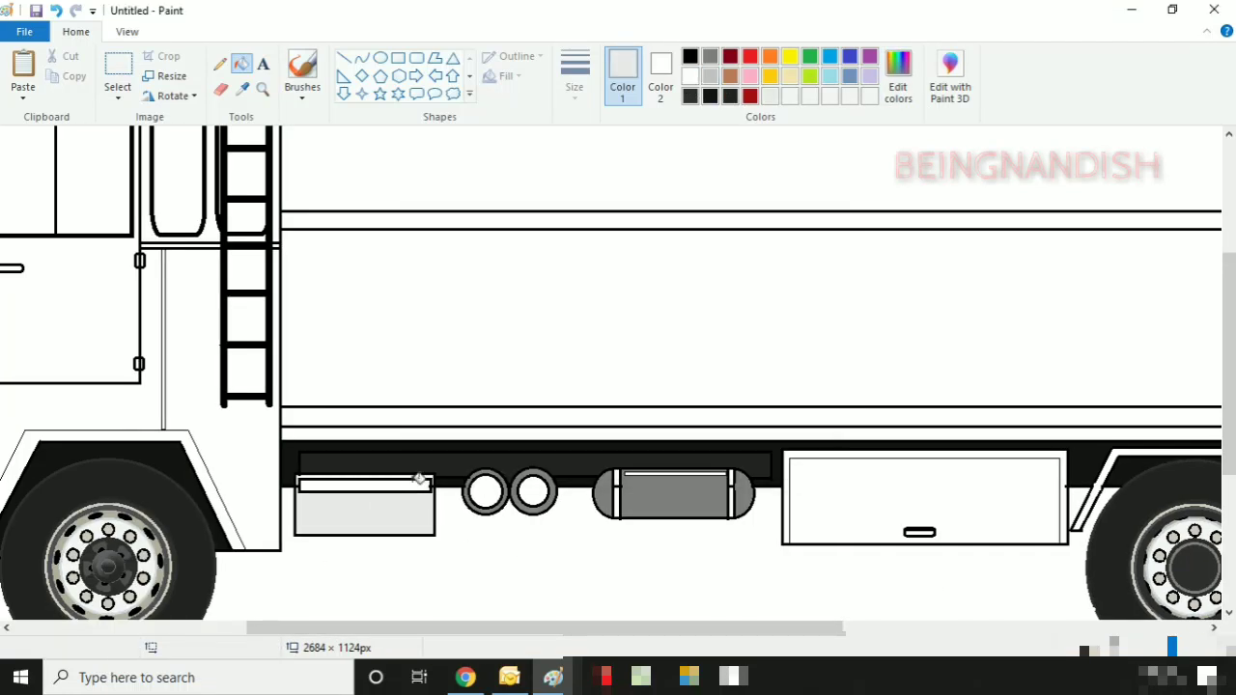
Step: Fill the upper strip of the chassis box and the two round fittings with light grey
left_click(710, 76)
left_click(391, 485)
left_click(485, 491)
left_click(538, 478)
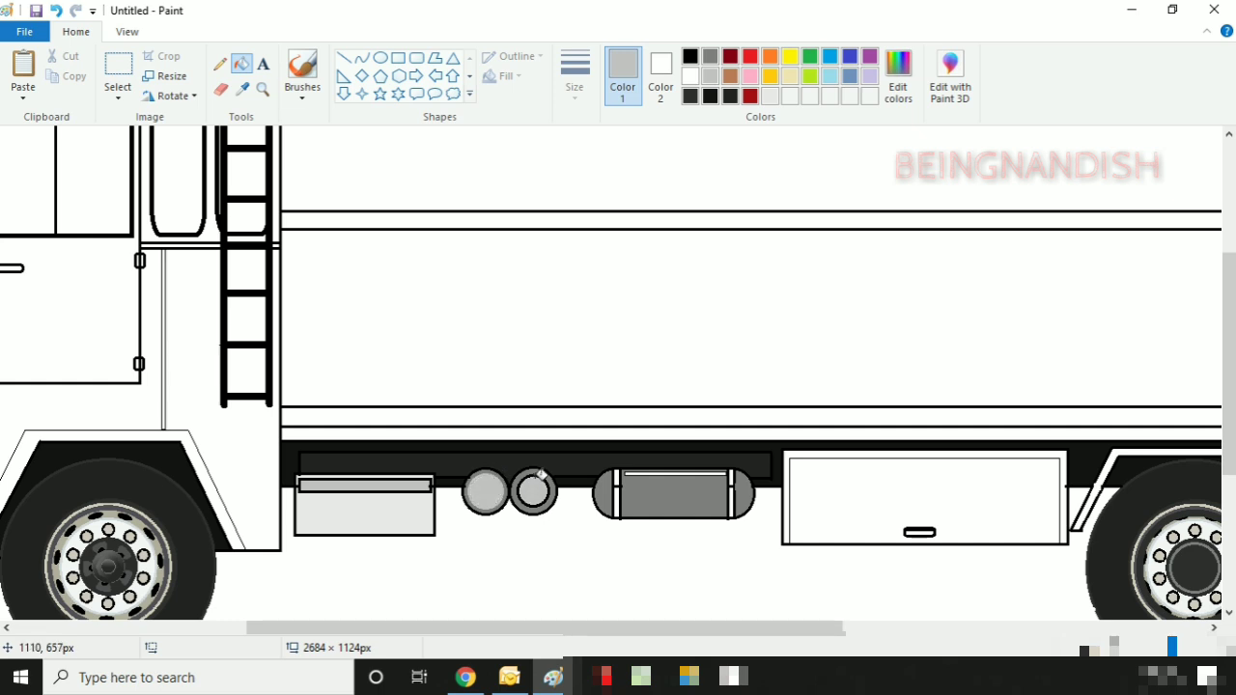
Step: Fill the tank's straps and top strip with dark grey, undoing the stray fill of the black outlines
left_click(715, 96)
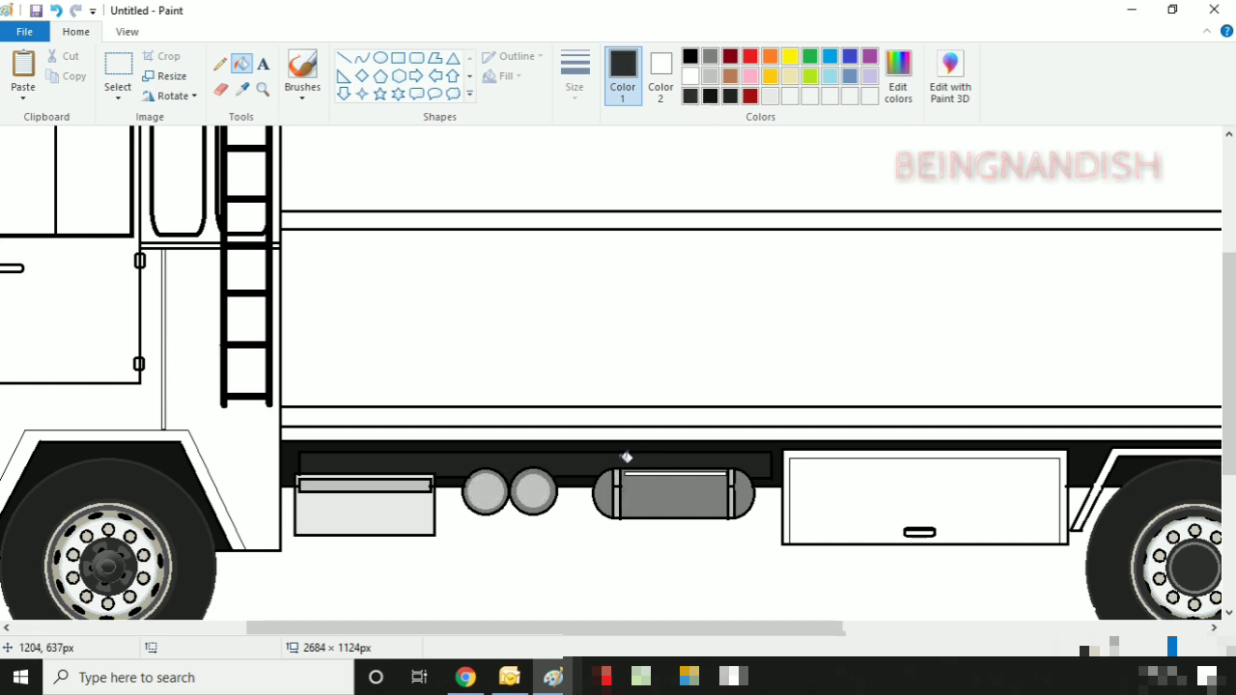
left_click(732, 501)
key("ctrl+z")
left_click(732, 476)
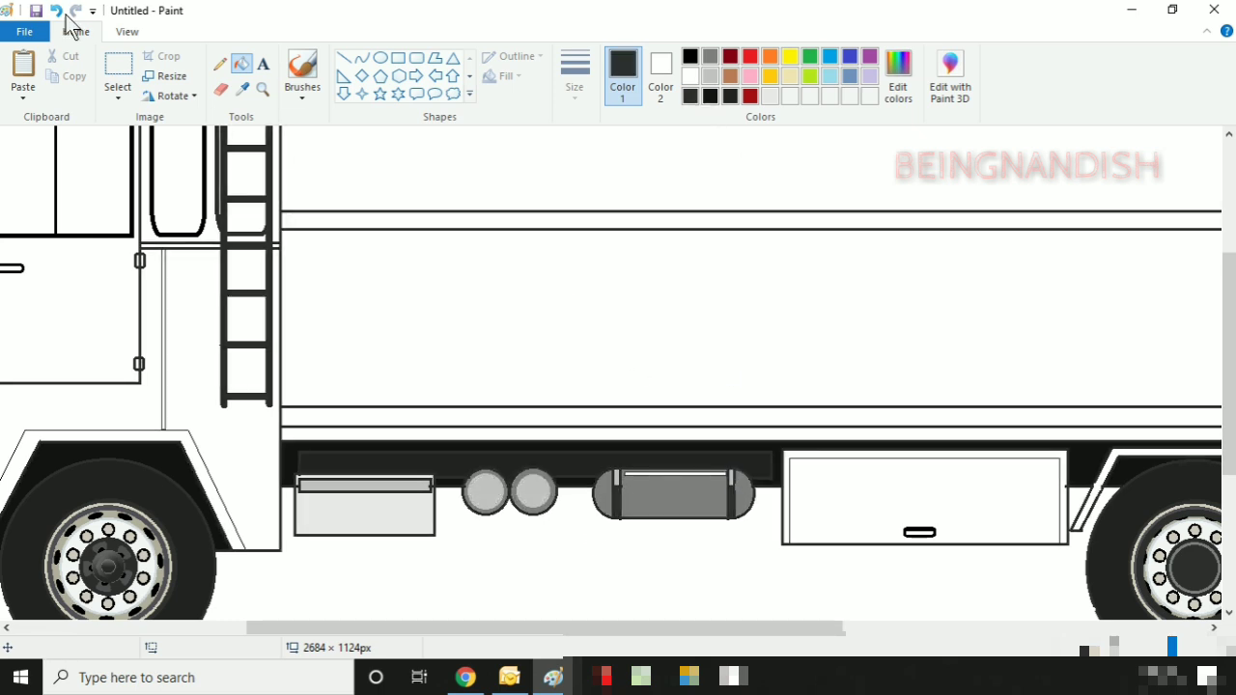
left_click(61, 12)
left_click(651, 473)
Step: Add a custom dark orange to the palette and fill the corner lamp on the cab's front edge with it
left_click_drag(363, 630, 189, 629)
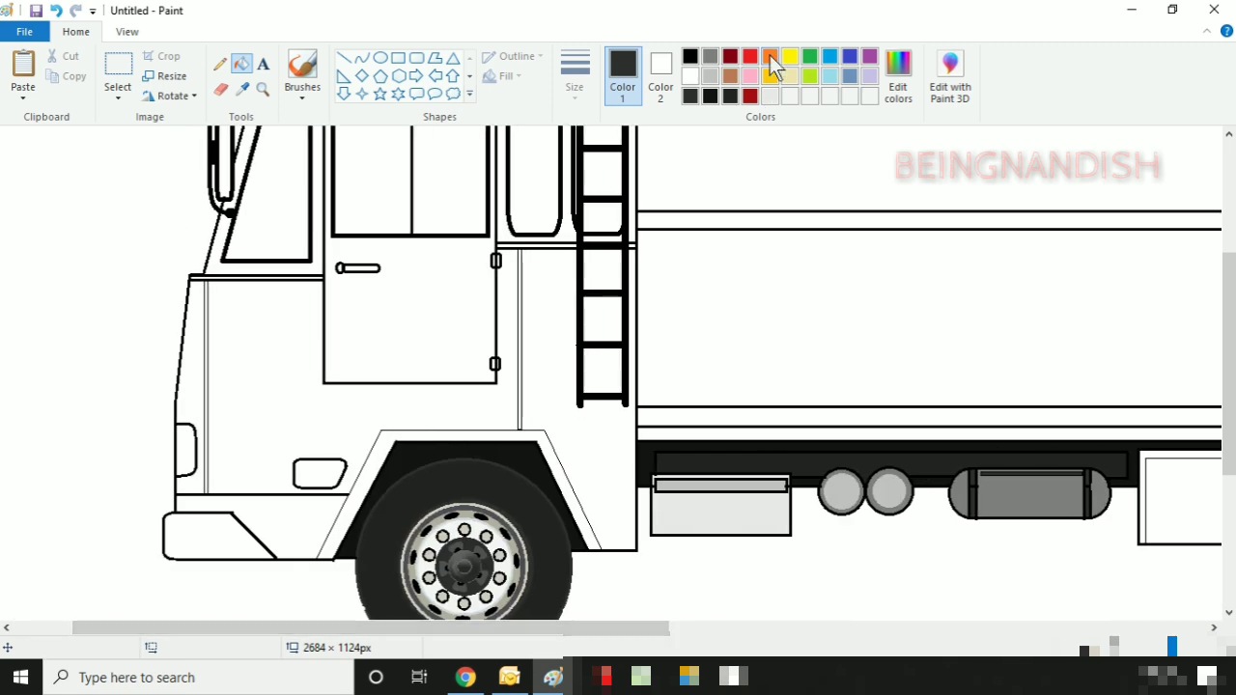
left_click(770, 58)
left_click(898, 77)
left_click_drag(812, 285, 812, 312)
left_click(744, 460)
left_click(451, 460)
left_click(187, 456)
Step: Fill all the cab's window panes with grey, including the pane sections visible between the ladder's rungs
scroll(191, 444, "up", 3)
left_click(710, 56)
left_click(449, 275)
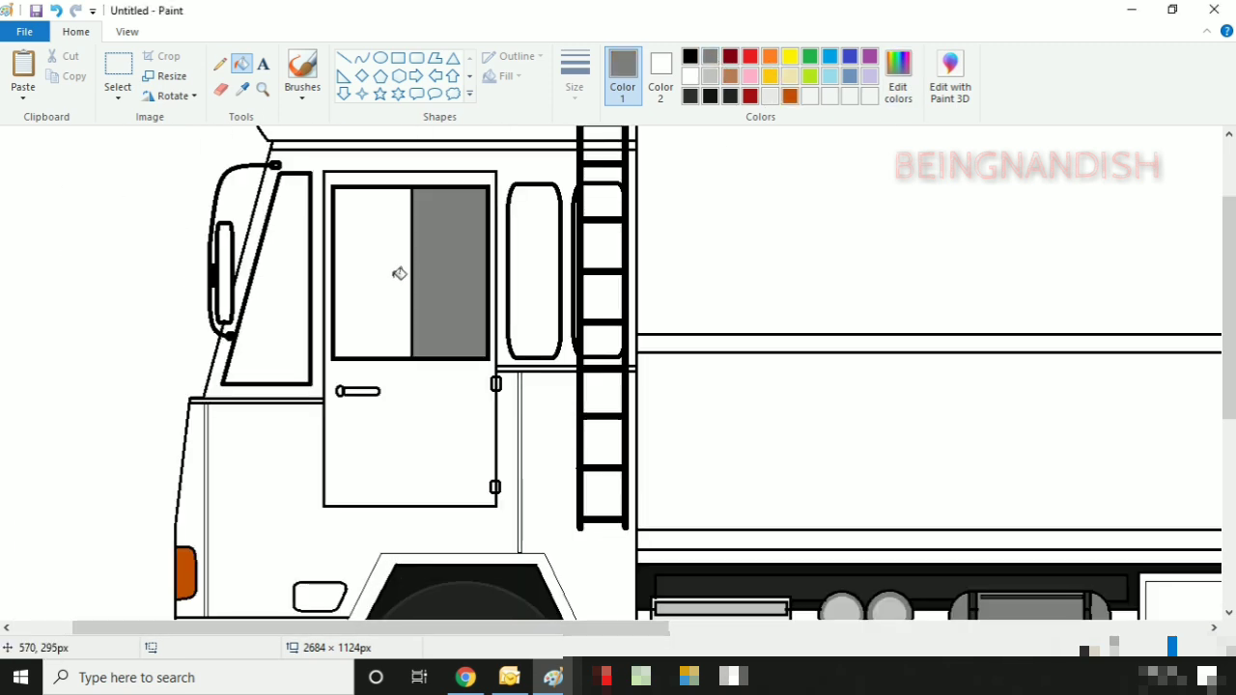
left_click(398, 274)
left_click(280, 288)
left_click(534, 273)
left_click(603, 199)
left_click(604, 336)
scroll(603, 336, "up", 3)
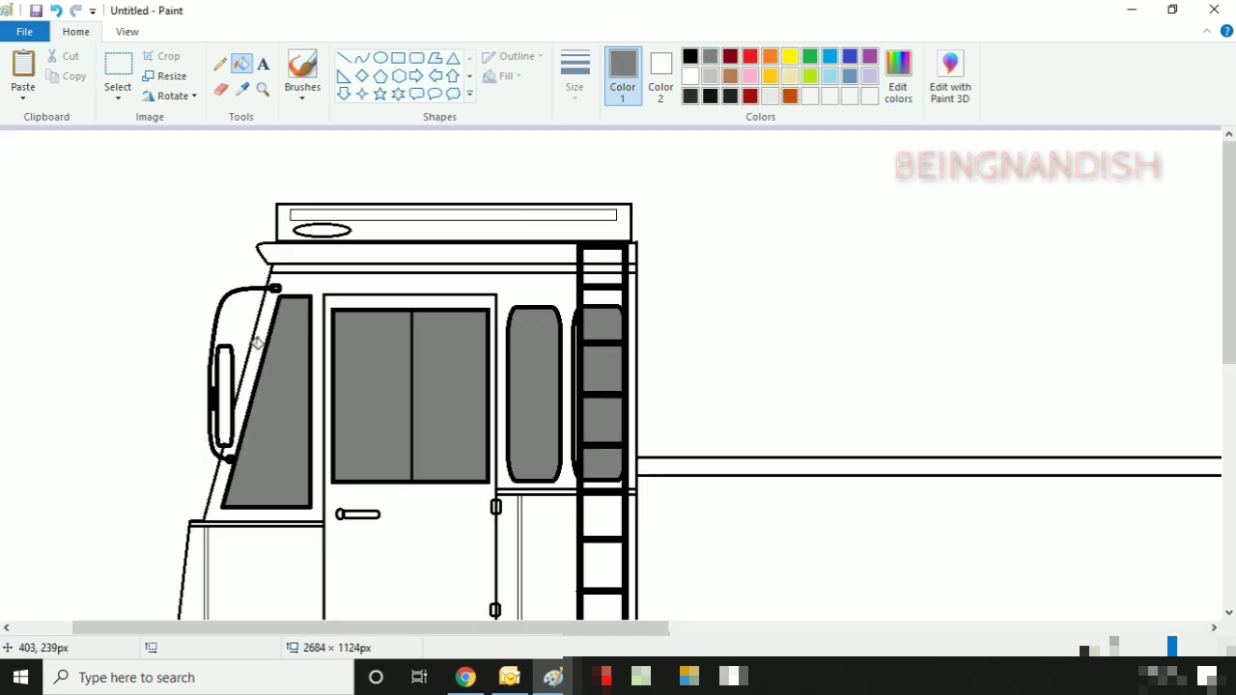
Step: Recolour the oval roof lamp's outline orange and fill its inside with the custom dark orange
left_click(768, 59)
left_click(344, 229)
left_click(788, 95)
left_click(333, 231)
Step: Mix a custom orange-brown for the truck's bodywork and add it to the palette
scroll(533, 324, "down", 5)
left_click(125, 35)
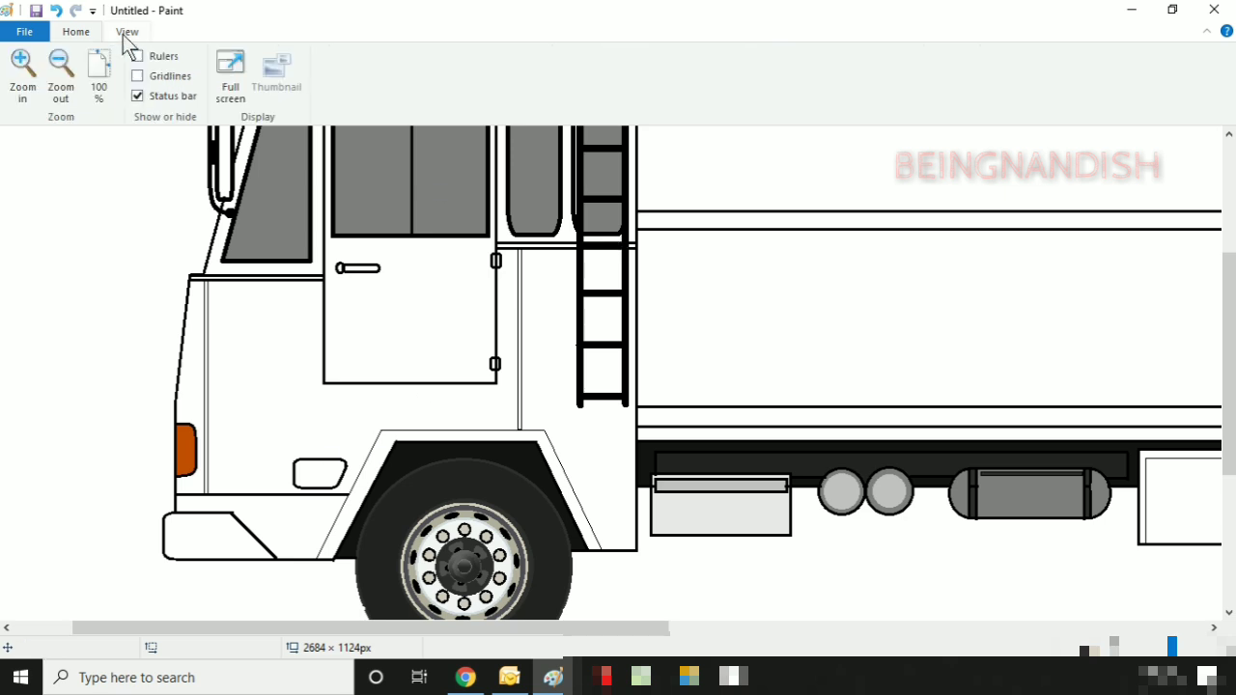
left_click(61, 69)
left_click(77, 32)
left_click(898, 72)
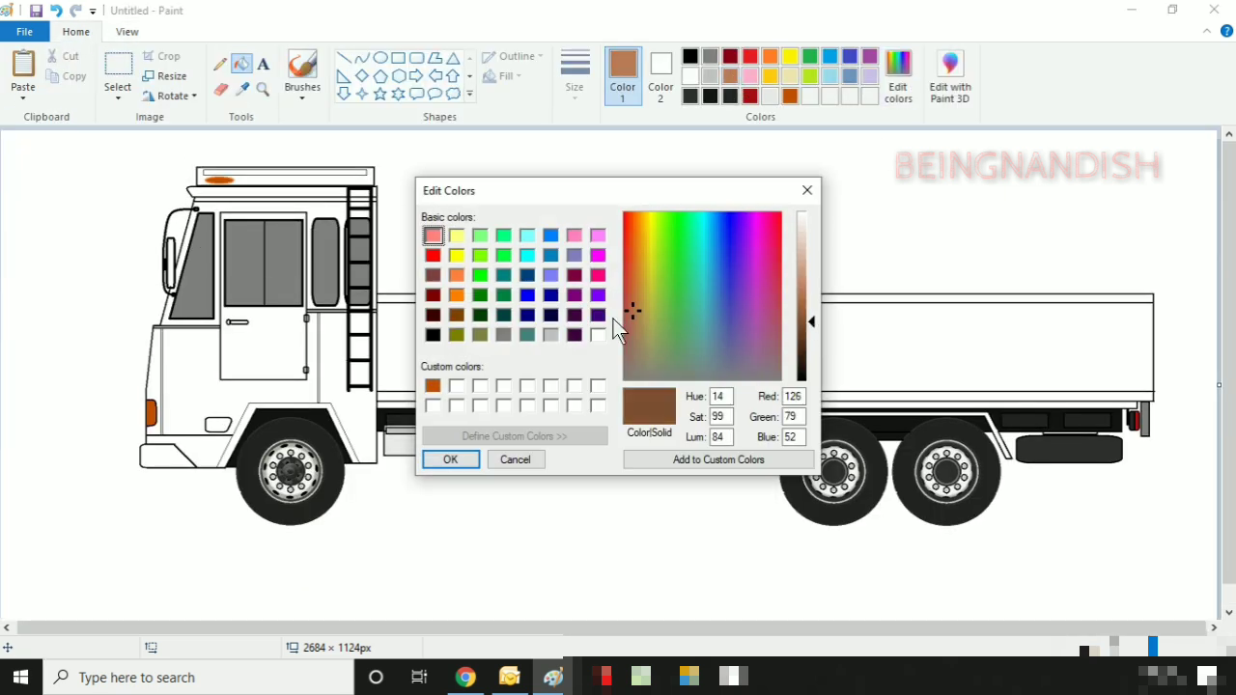
left_click(638, 281)
left_click(809, 334)
left_click(642, 285)
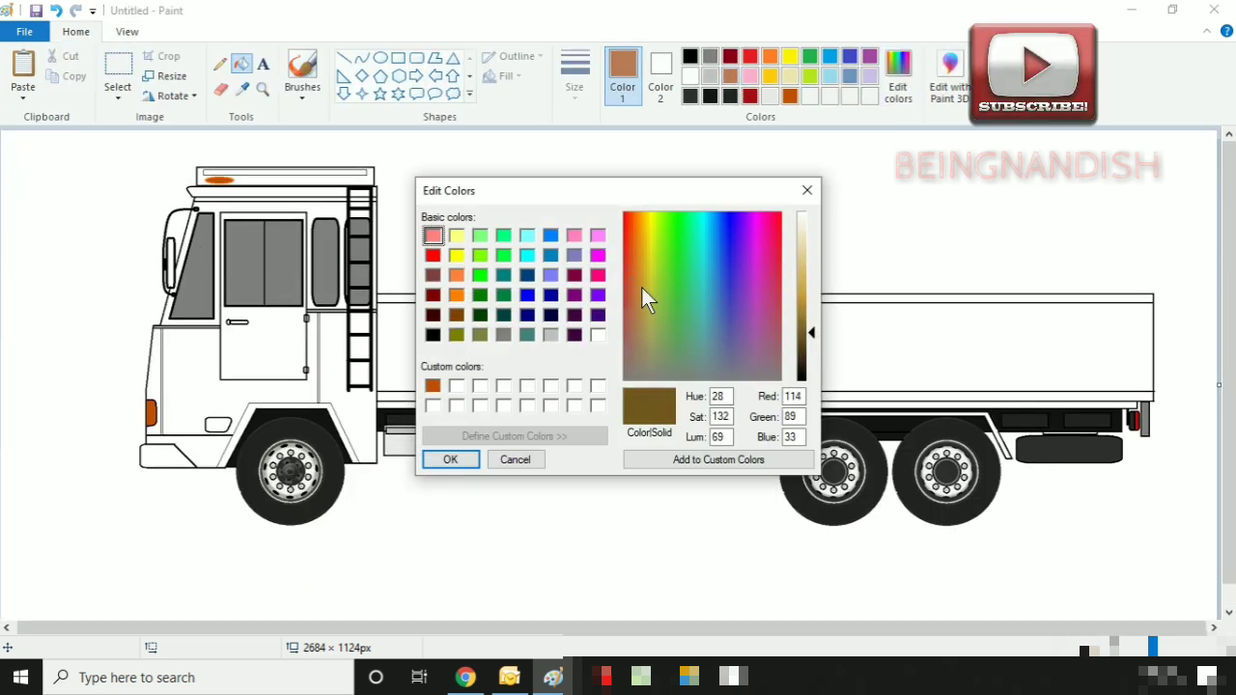
left_click(636, 280)
left_click(636, 297)
left_click(626, 260)
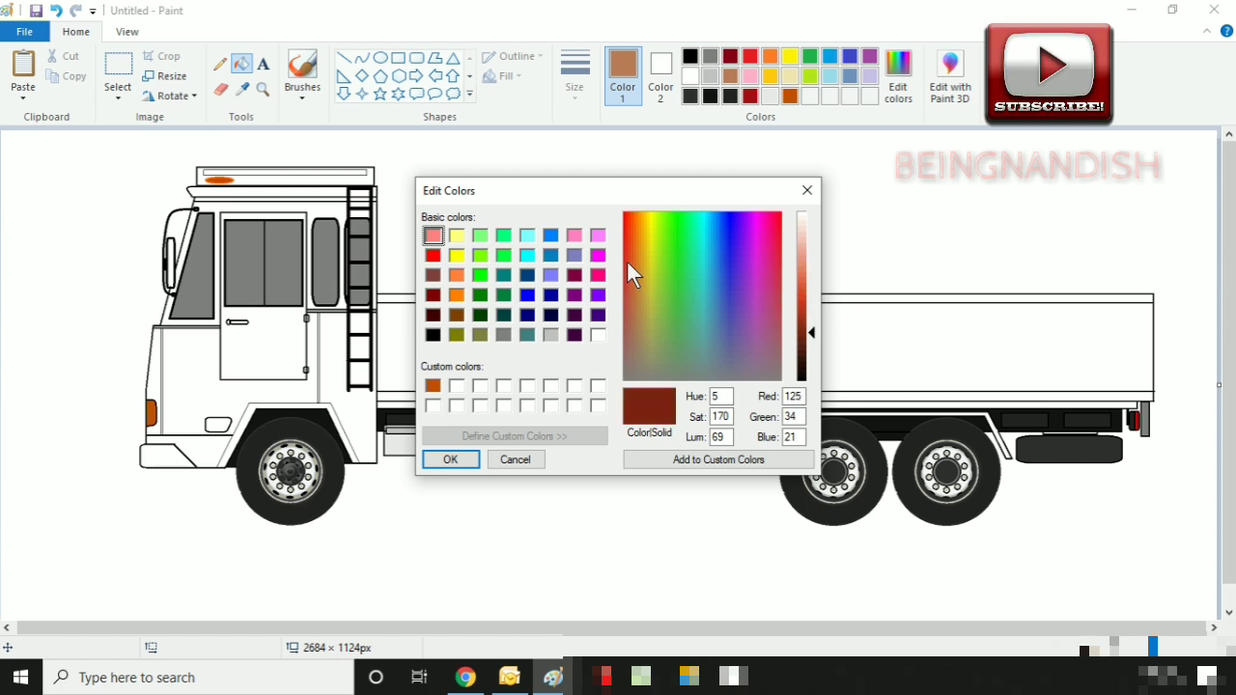
left_click(635, 240)
left_click(808, 323)
left_click(673, 459)
left_click(451, 459)
Step: Fill the cab's lower side, door, front edge, bumper, roof visor and roof box with the orange-brown
left_click(185, 375)
left_click(274, 193)
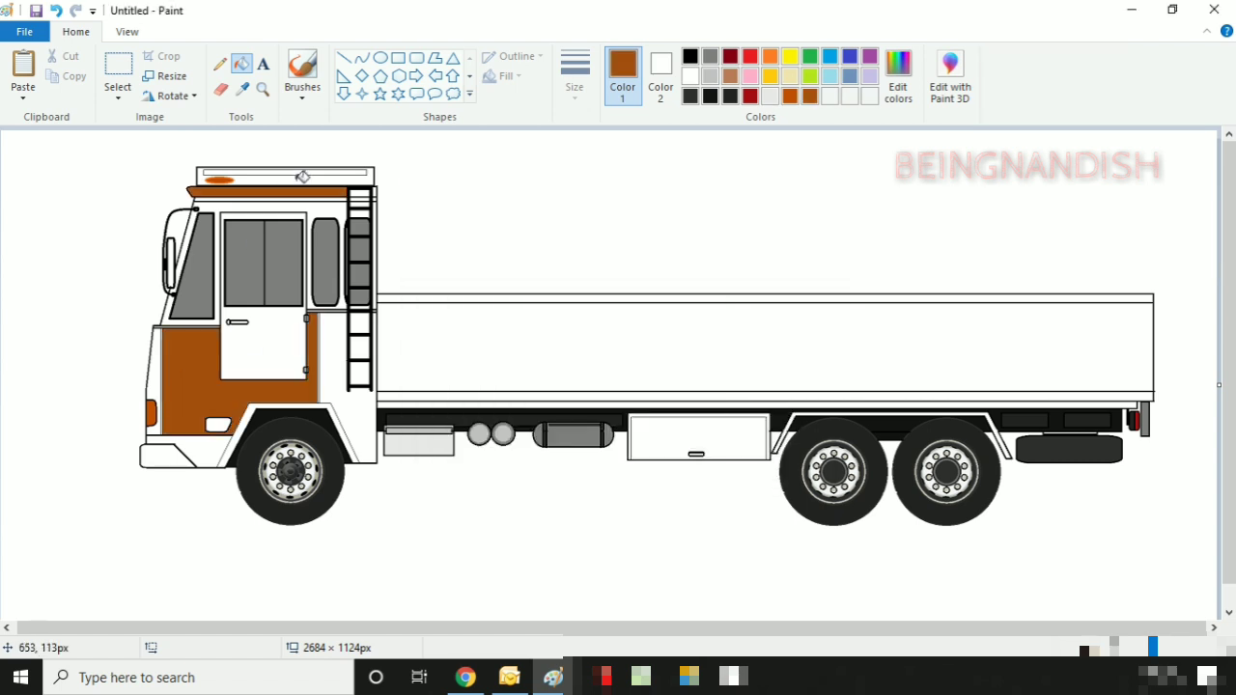
left_click(302, 177)
left_click(266, 349)
left_click(191, 440)
left_click(153, 387)
left_click(170, 455)
Step: Fill the cargo bed's main panel, top rail and lower strip with the orange-brown
left_click(462, 355)
left_click(461, 300)
left_click(481, 397)
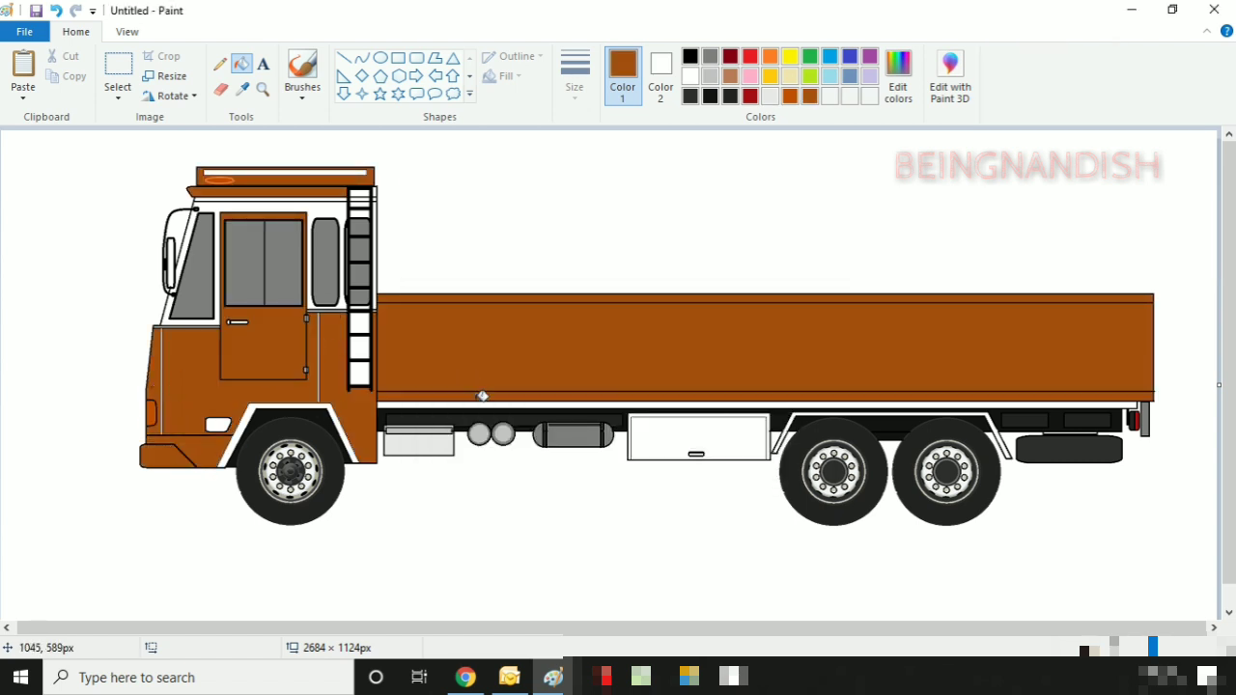
Step: Mix a redder brown and fill the cargo bed's main panel with it
left_click(896, 104)
left_click(626, 301)
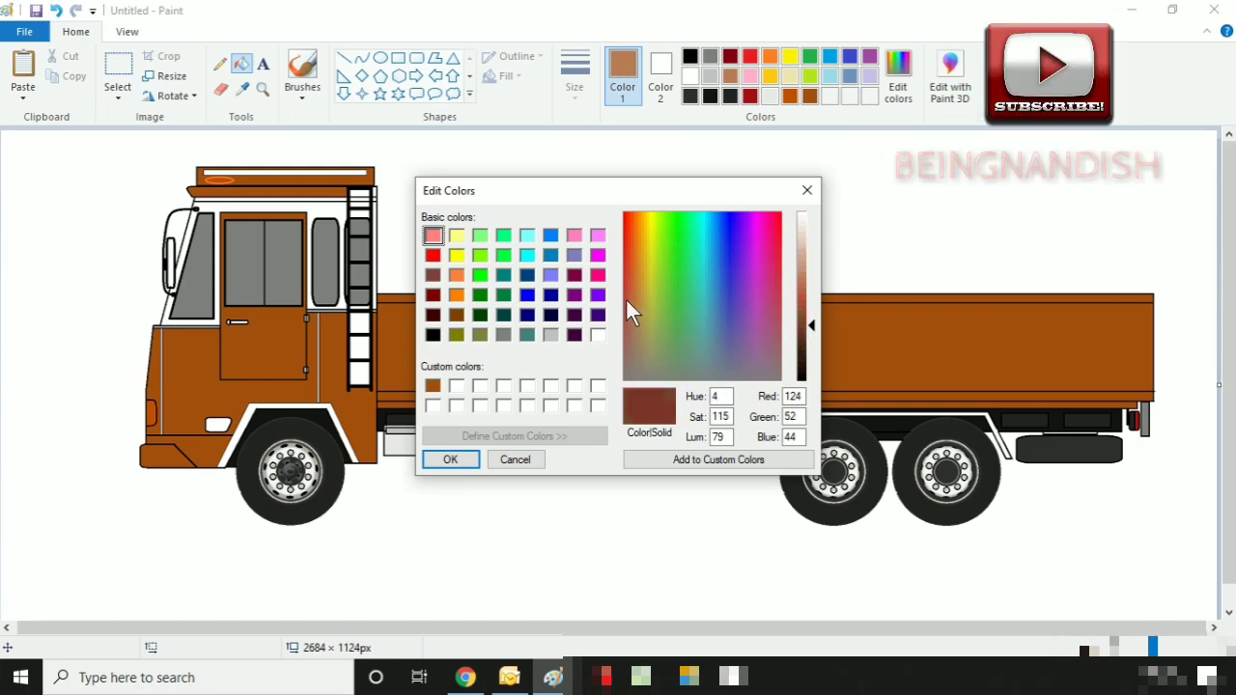
left_click(630, 254)
left_click(631, 235)
left_click(450, 460)
left_click(532, 334)
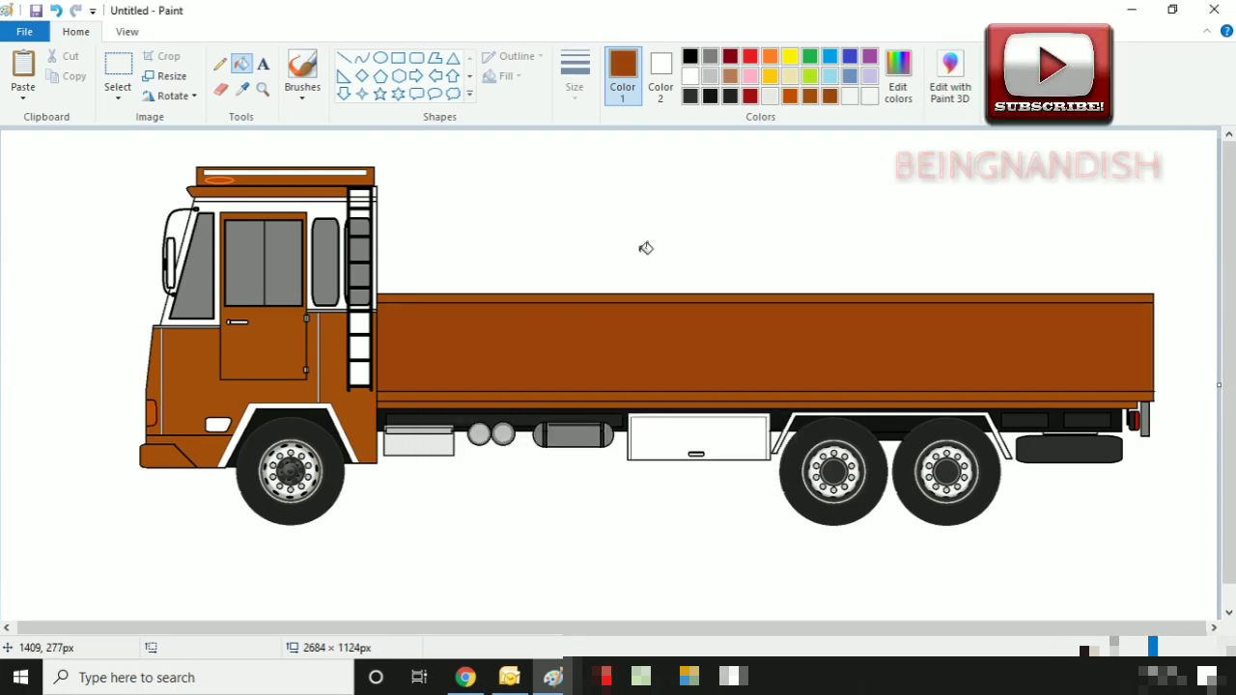
Step: Darken the brown to RGB 138, 58, 11 and refill the cargo bed's main panel with it
left_click(898, 89)
left_click(809, 333)
left_click(450, 459)
left_click(425, 369)
Step: Refill the cab's lower side panels, door, bumper and front edge with the darker brown
left_click(343, 413)
left_click(268, 355)
left_click(198, 391)
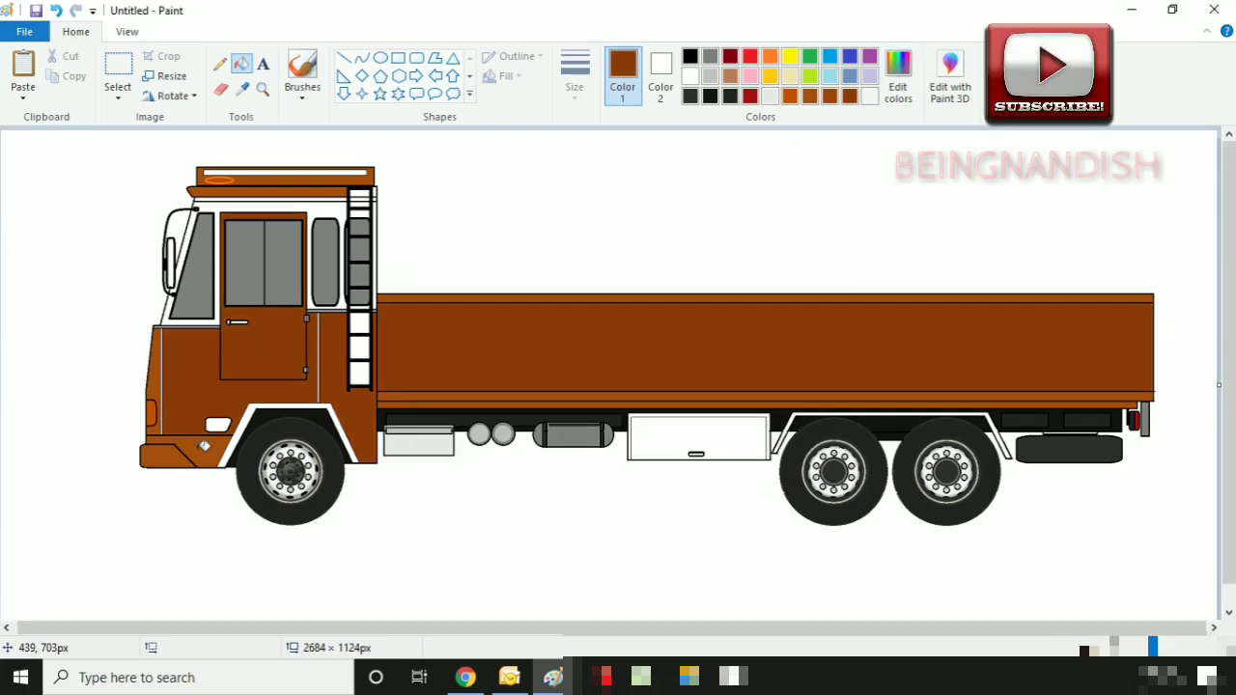
left_click(204, 446)
left_click(176, 456)
left_click(154, 377)
Step: Fill the roof visor, roof box, lower gaps between the ladder's rungs and upper cab body with the darker brown
left_click(296, 192)
left_click(301, 181)
left_click(355, 354)
left_click(359, 373)
left_click(361, 322)
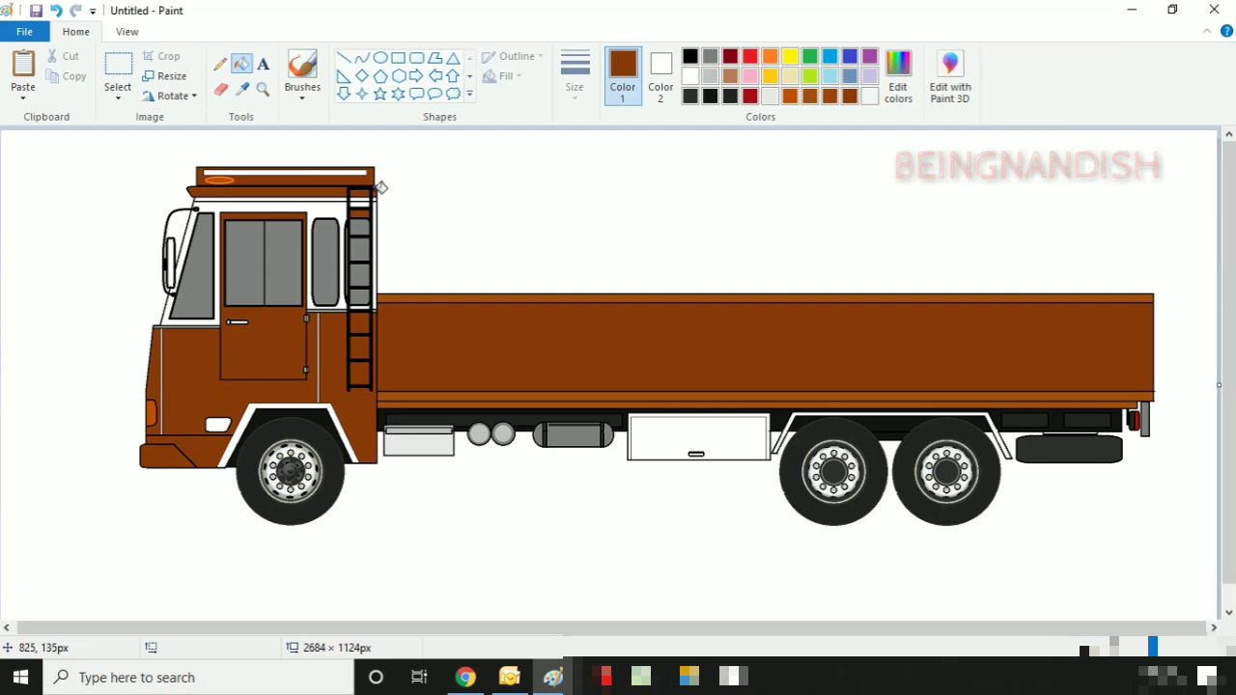
left_click(297, 206)
Step: Fill the cargo bed's lower strips and top rail, the chassis toolbox and the rear mudguard with the same brown
left_click(629, 404)
left_click(628, 391)
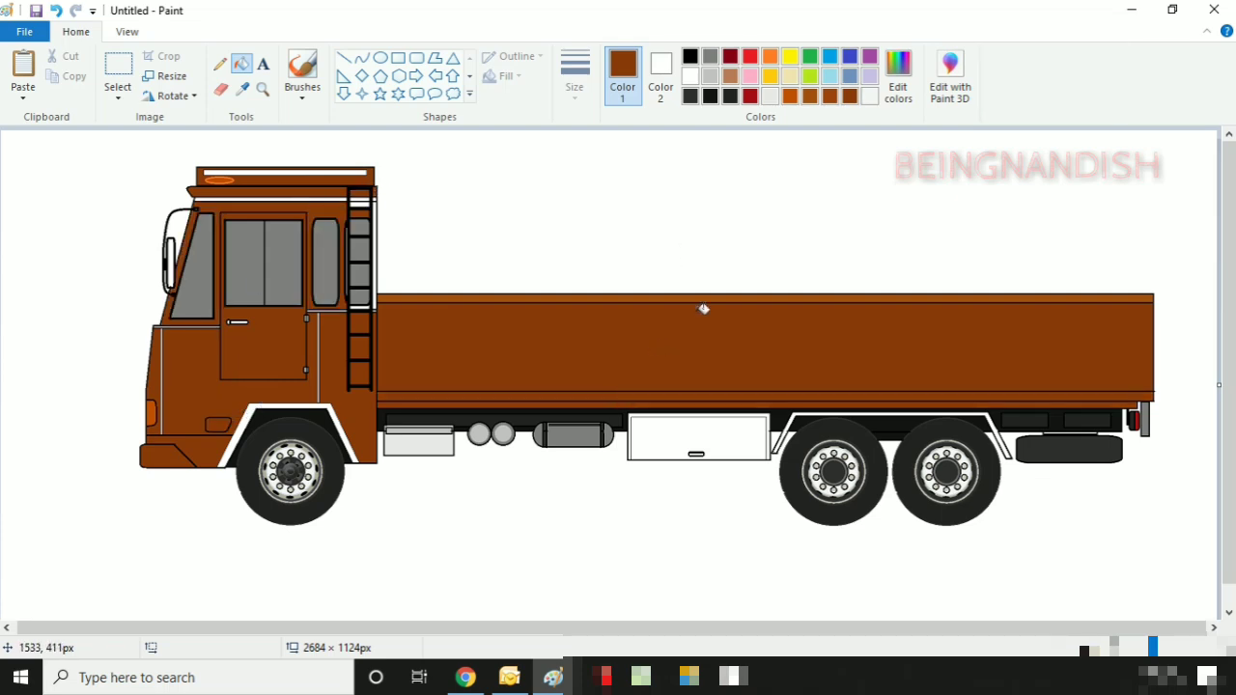
left_click(704, 301)
left_click(676, 421)
left_click(822, 410)
Step: Mix a deeper brown and fill the front wheel-arch trim, the bed's lower strip and top rail, and the roof strips with it
left_click(898, 77)
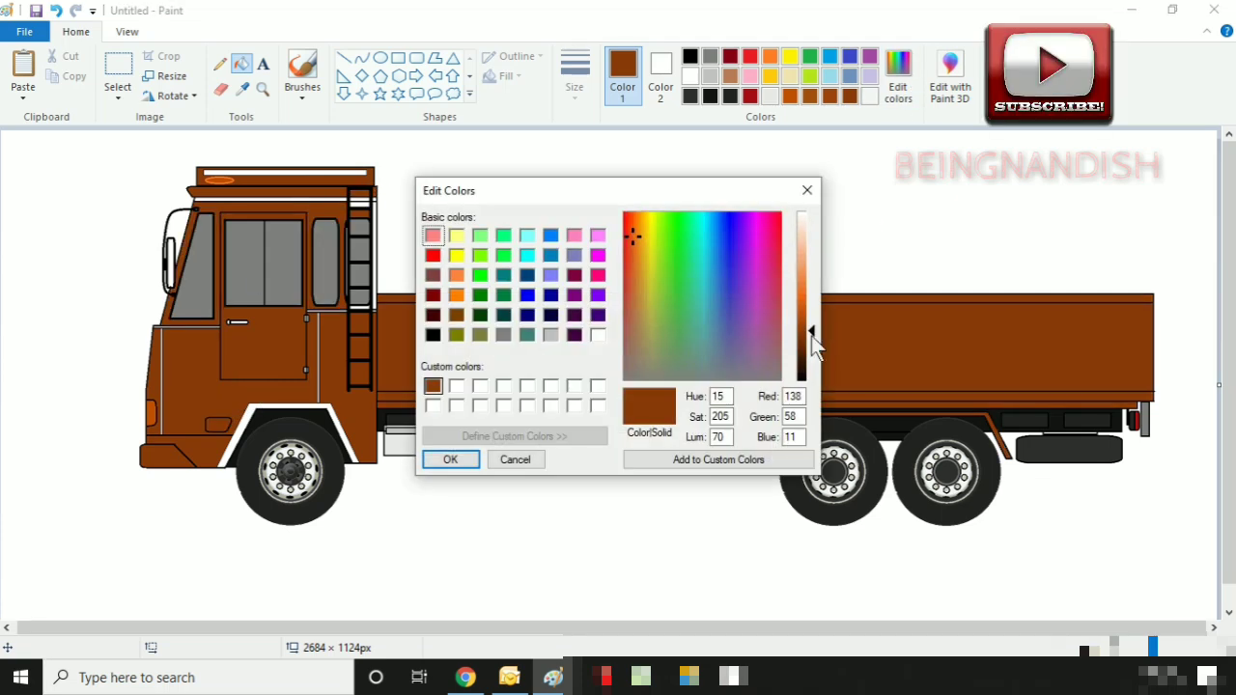
left_click(814, 340)
left_click(693, 461)
left_click(450, 460)
left_click(348, 449)
left_click(432, 399)
left_click(397, 298)
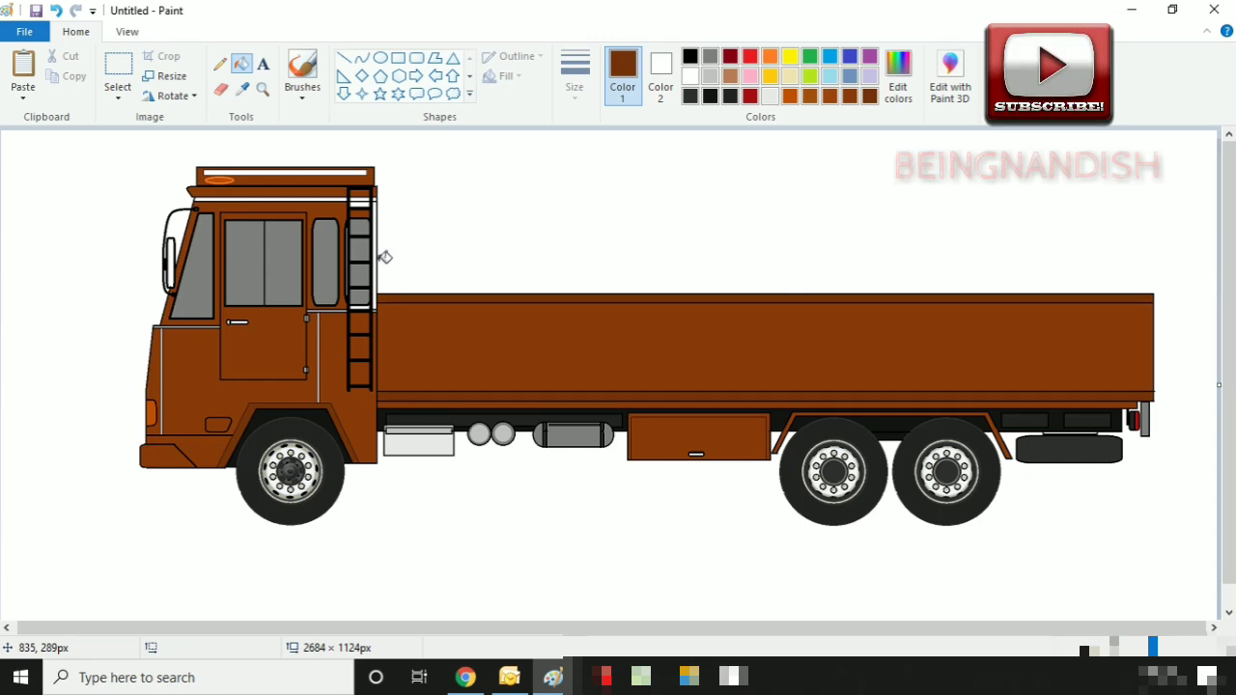
left_click(300, 171)
left_click(308, 195)
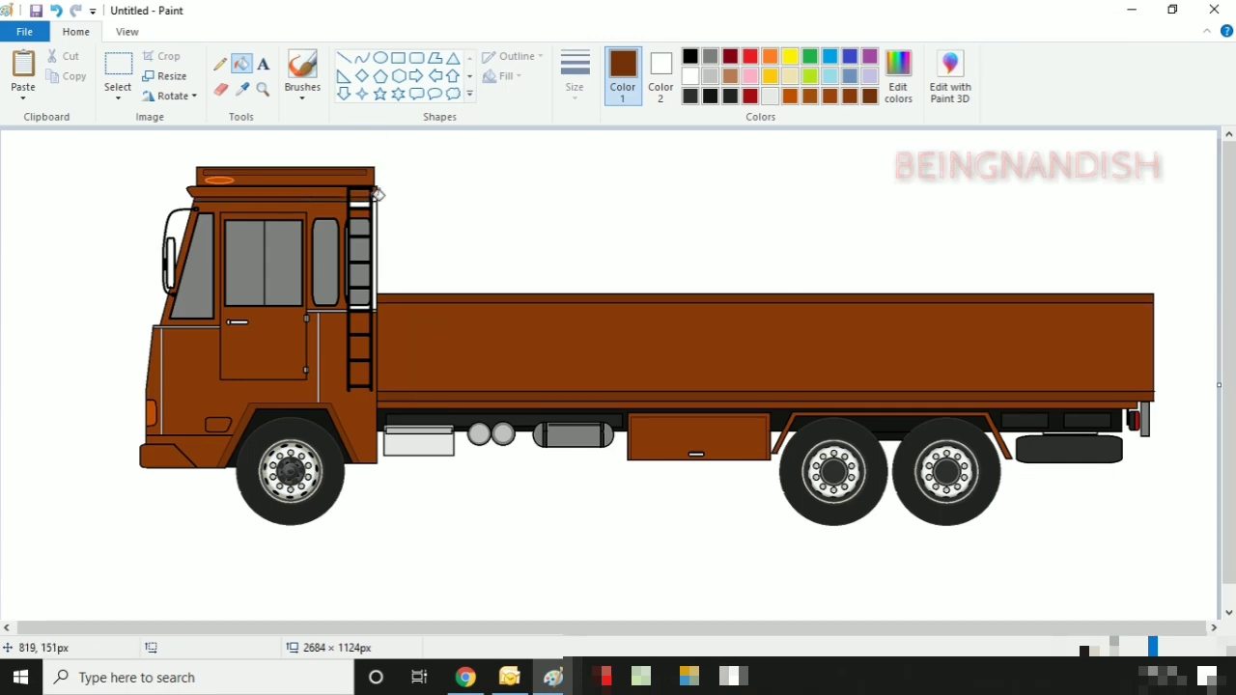
Step: Fill the narrow trim lines on the cab's side with light grey
left_click(126, 32)
left_click(23, 76)
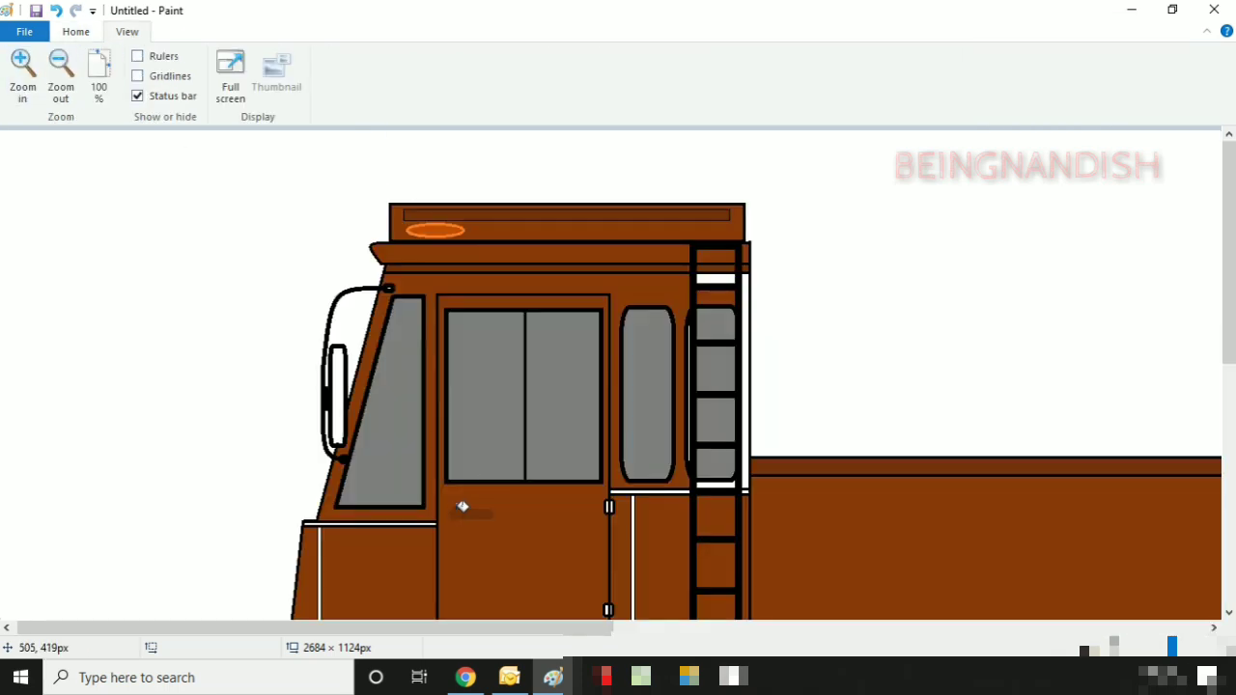
scroll(456, 320, "down", 5)
left_click(75, 32)
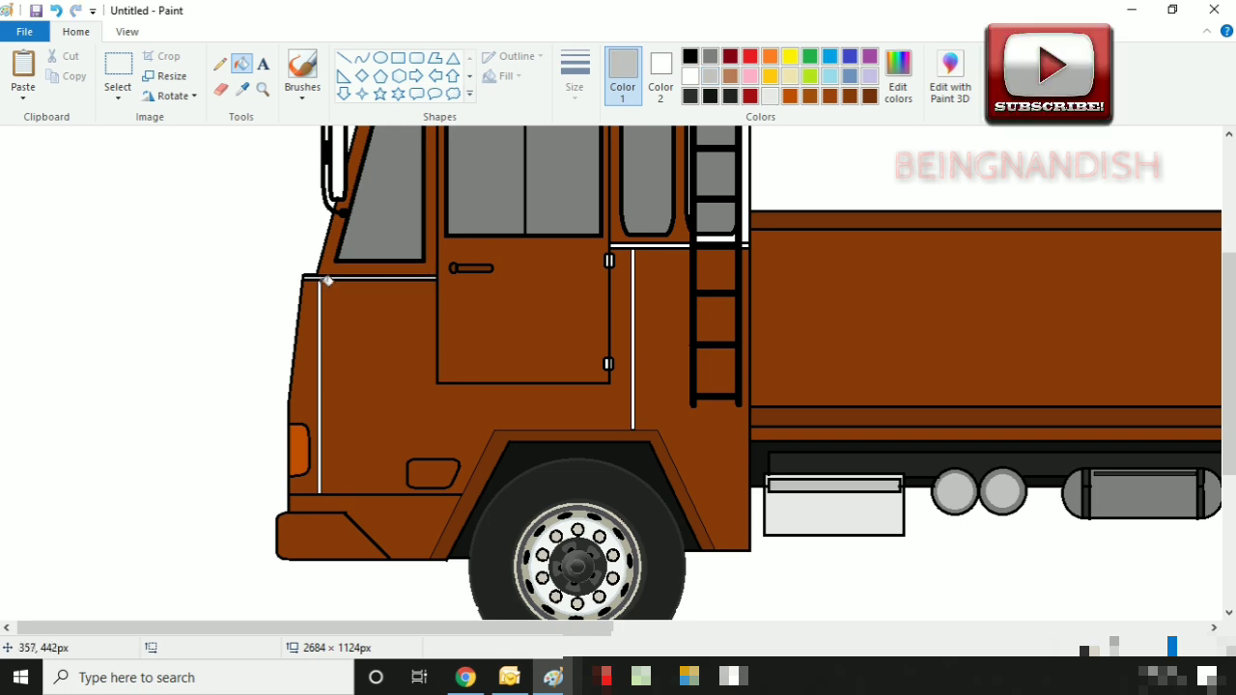
left_click(633, 259)
Step: Fill the remaining white gaps behind the ladder and the cab's rear edge with body brown, and the side mirror with near-black
scroll(759, 324, "up", 3)
left_click(851, 96)
left_click(713, 156)
left_click(744, 160)
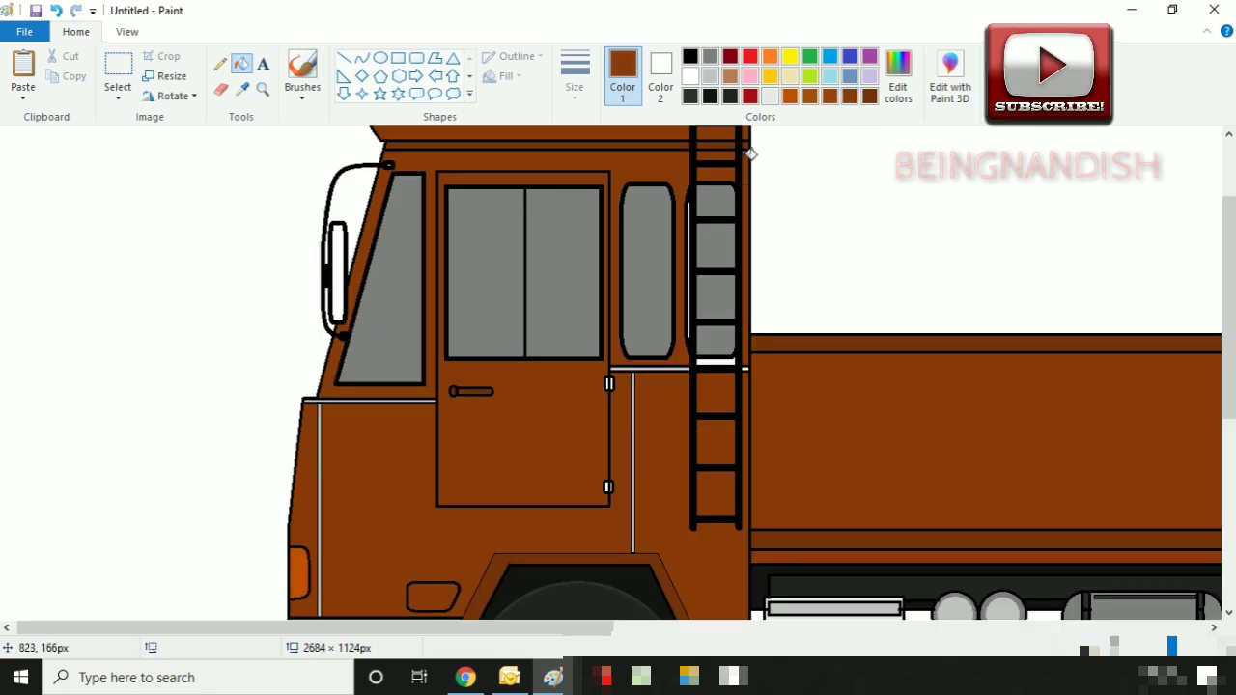
left_click(691, 227)
left_click(57, 11)
left_click(715, 361)
left_click(710, 95)
left_click(339, 247)
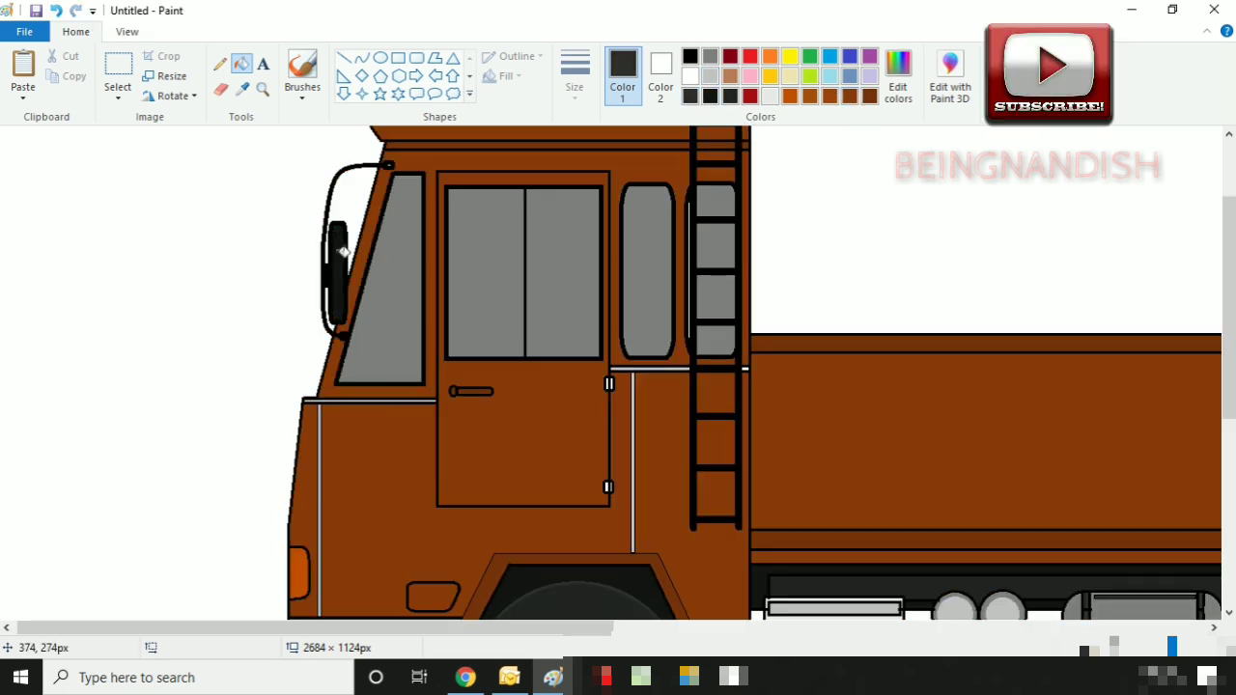
scroll(535, 320, "down", 2)
mouse_move(609, 630)
left_mouse_down()
mouse_move(1179, 629)
mouse_move(629, 629)
left_mouse_up()
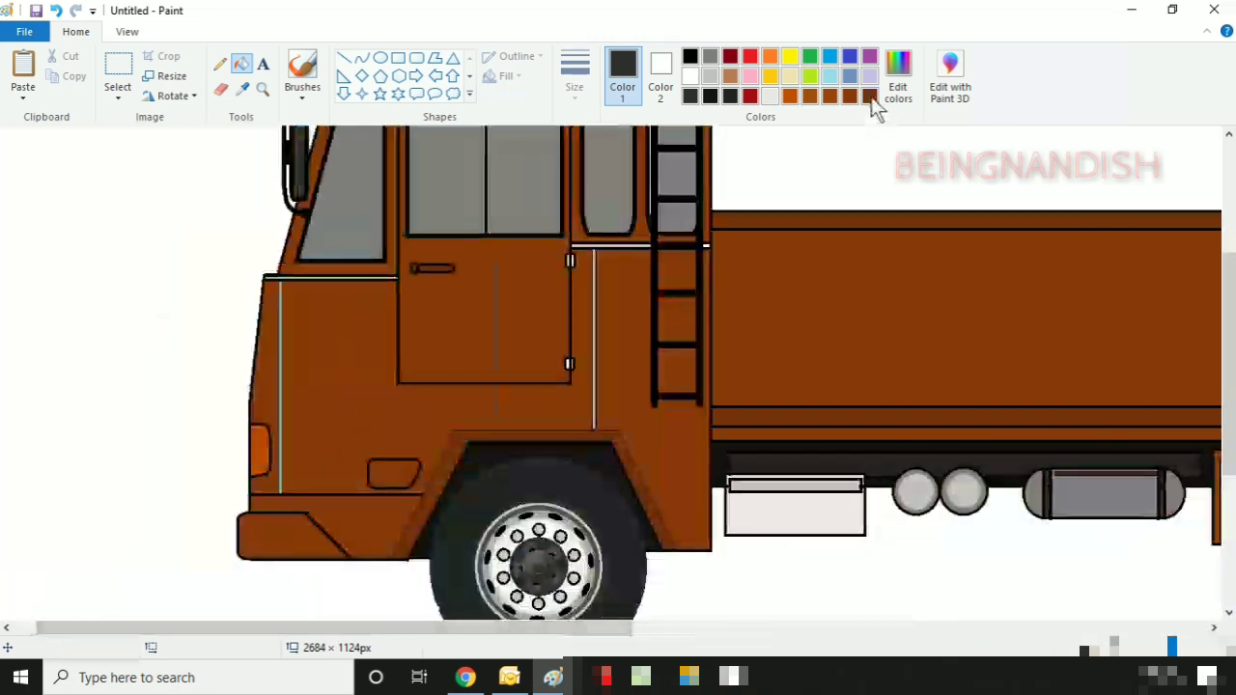
left_click(870, 96)
left_click(396, 474)
left_click(899, 77)
left_click_drag(814, 343, 815, 353)
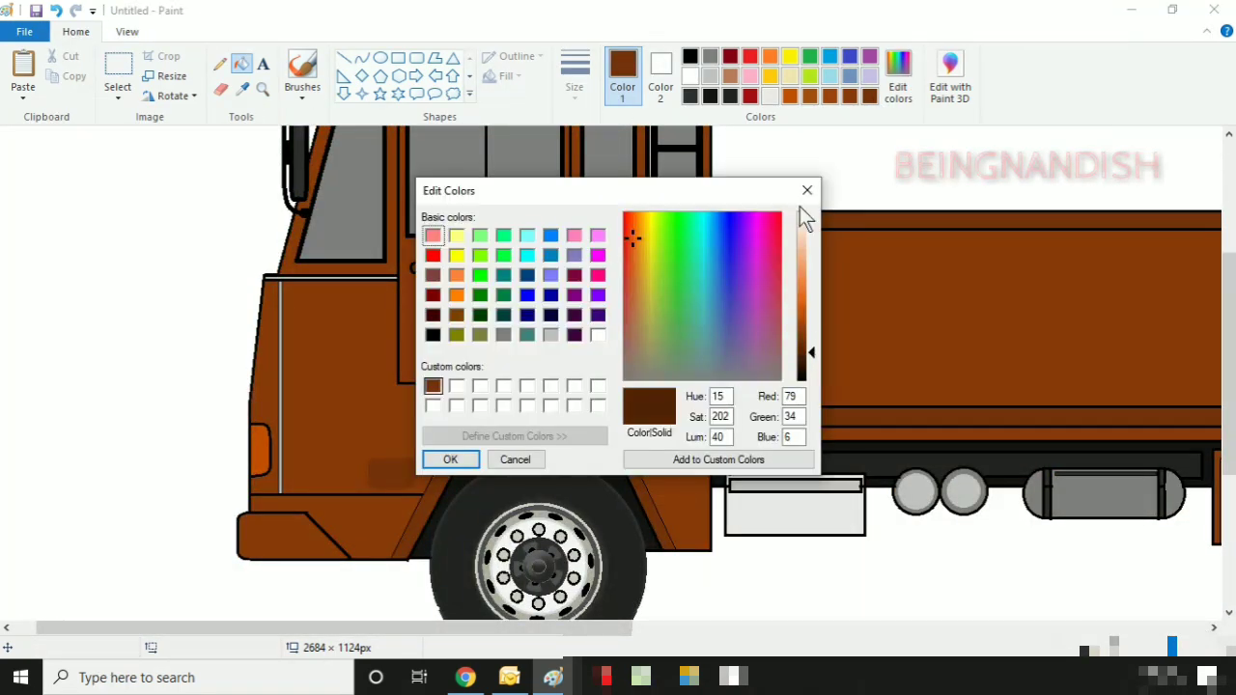
left_click(806, 191)
left_click(57, 10)
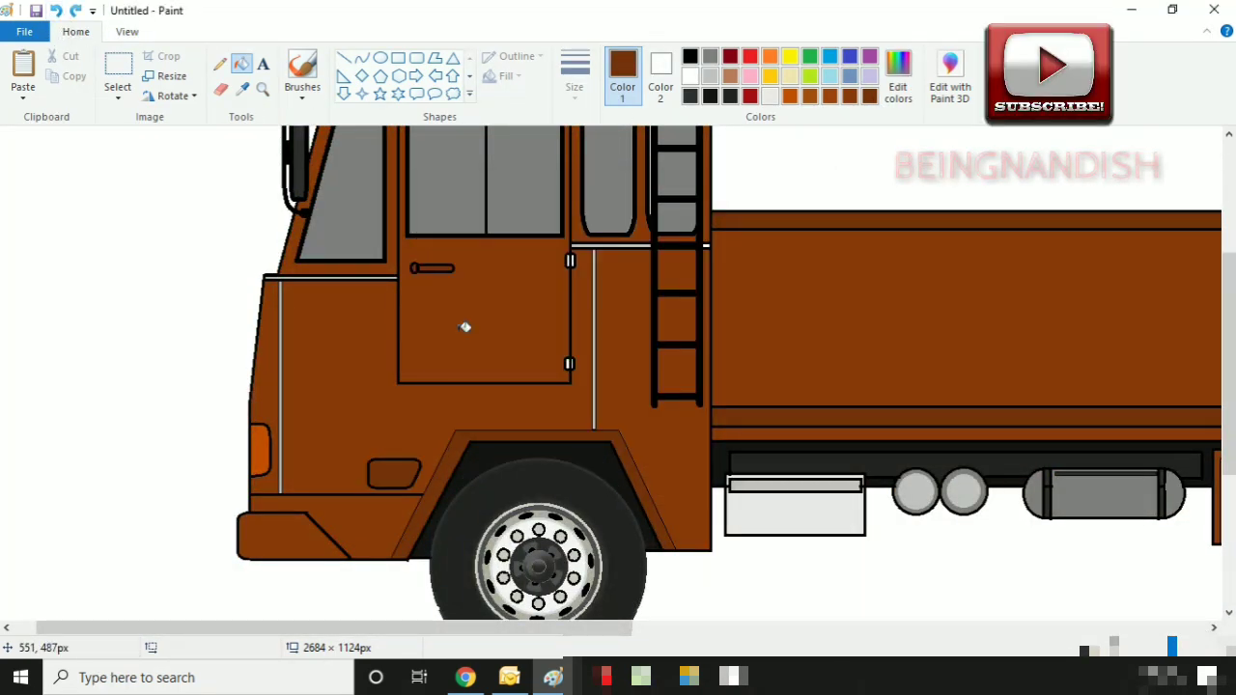
Step: Mix a very dark brown, fill the recess ahead of the front wheel with it and recolour the recess's outline dark brown
left_click(898, 77)
left_click_drag(809, 336, 810, 348)
left_click(743, 459)
left_click(451, 459)
left_click(394, 474)
left_click(849, 95)
left_click(419, 467)
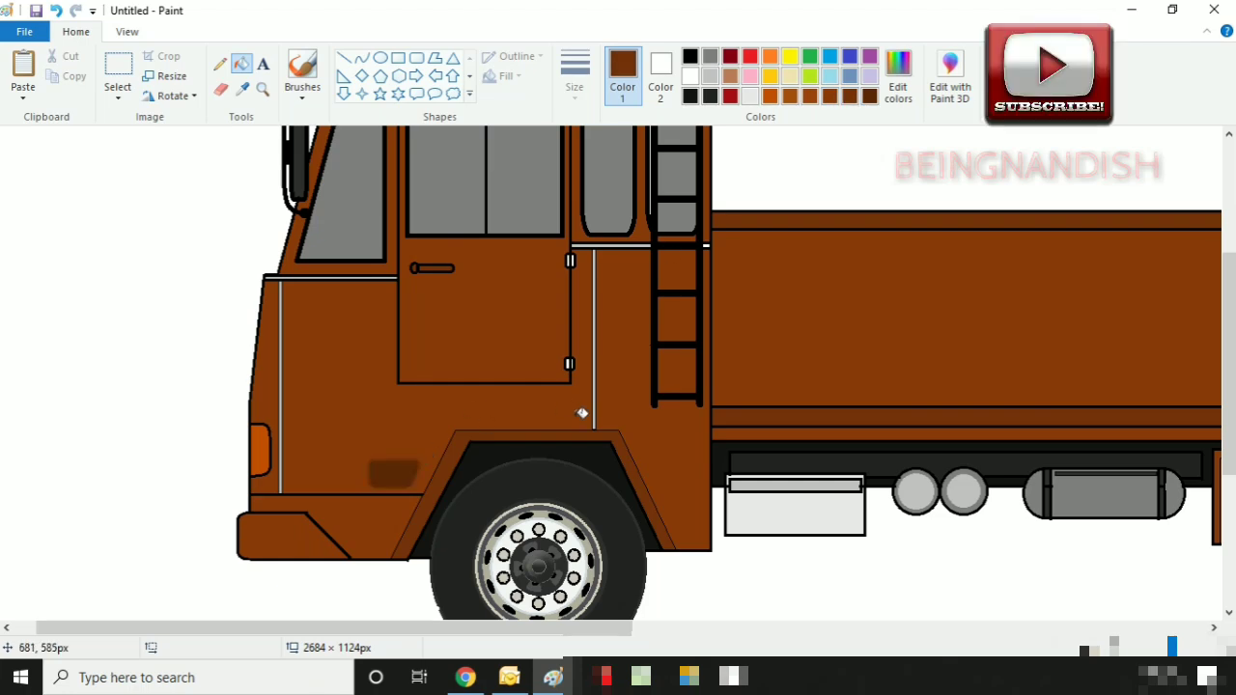
scroll(491, 384, "up", 3)
scroll(734, 342, "up", 3)
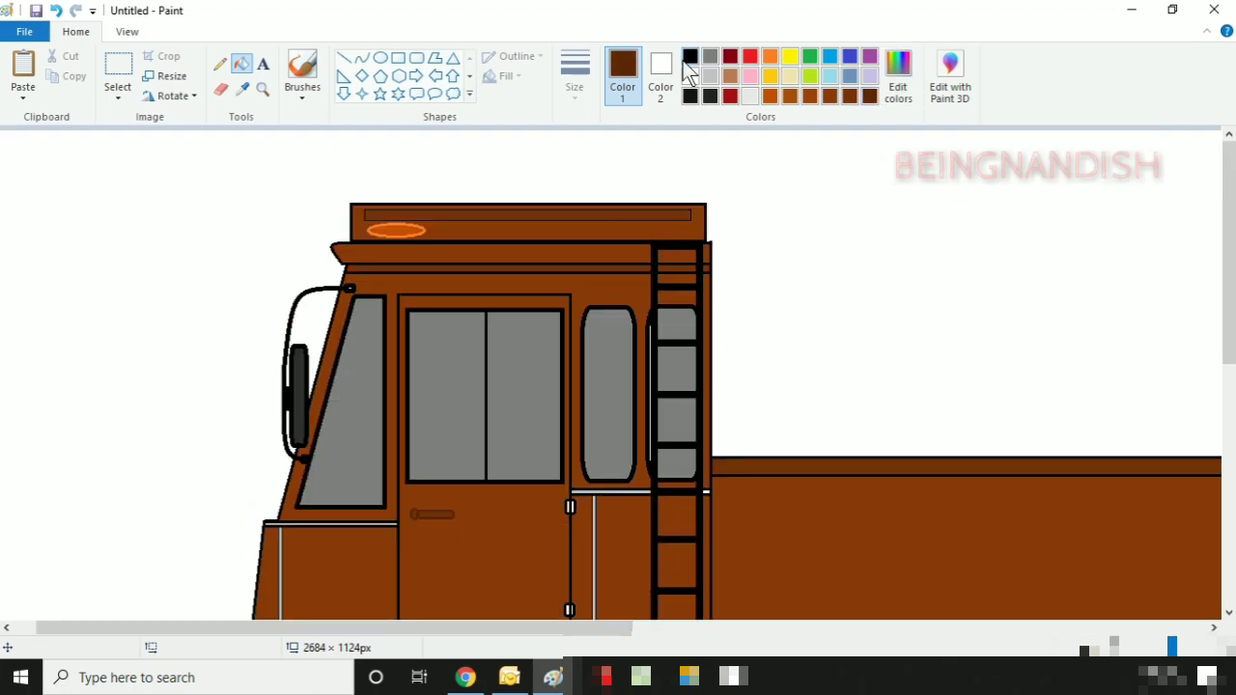
left_click(690, 57)
left_click(344, 58)
left_click(574, 78)
left_click(617, 233)
left_click(830, 96)
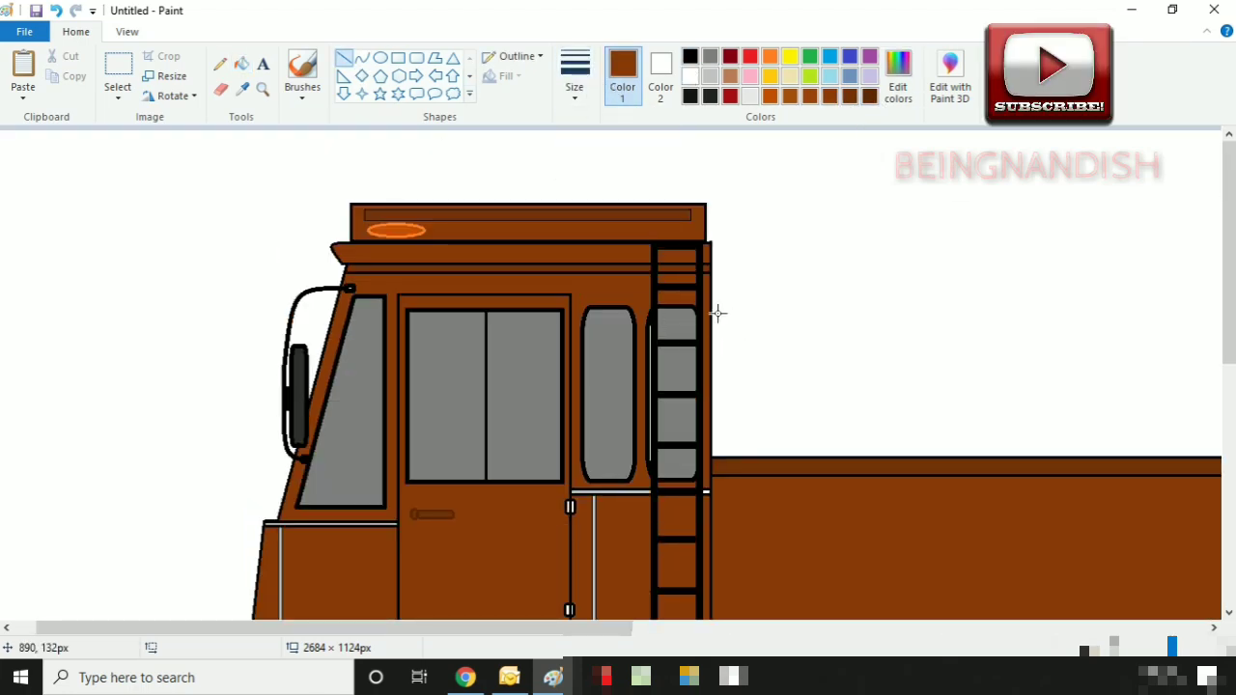
left_click(711, 77)
scroll(814, 347, "down", 5)
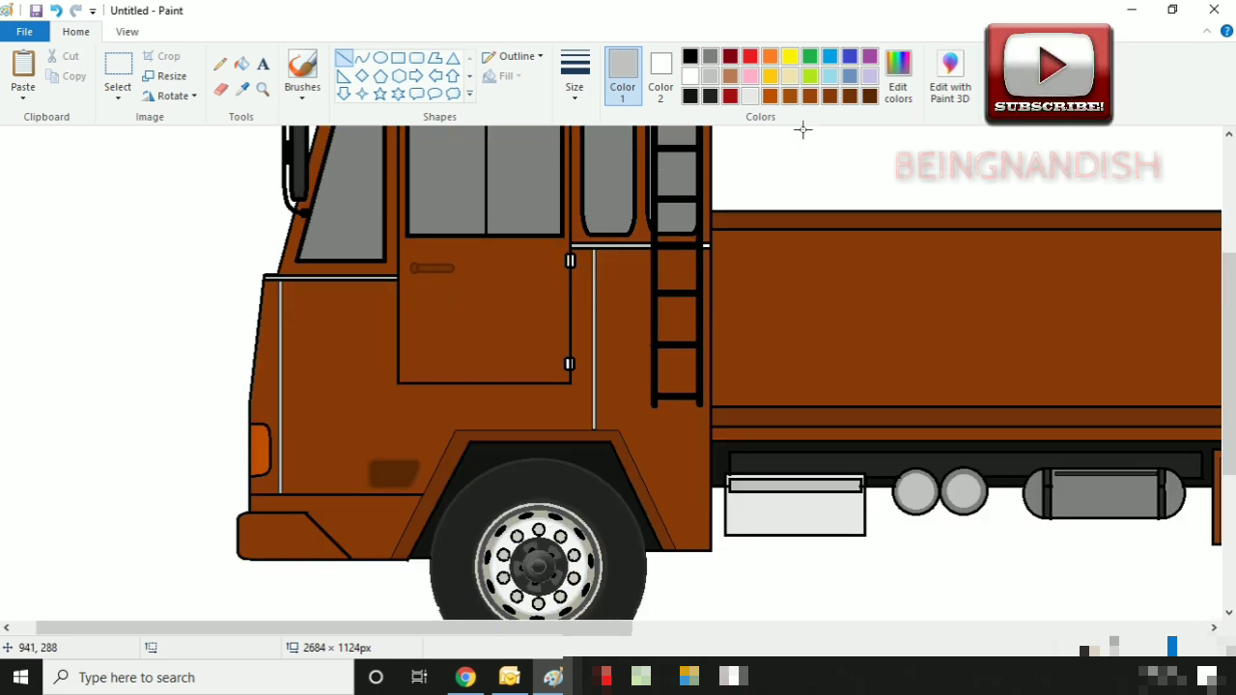
Step: Fill the toolbox handle with near-black and the chassis box behind the cab with light grey
left_click(241, 64)
left_click_drag(386, 627, 571, 627)
left_click(689, 57)
left_click(488, 524)
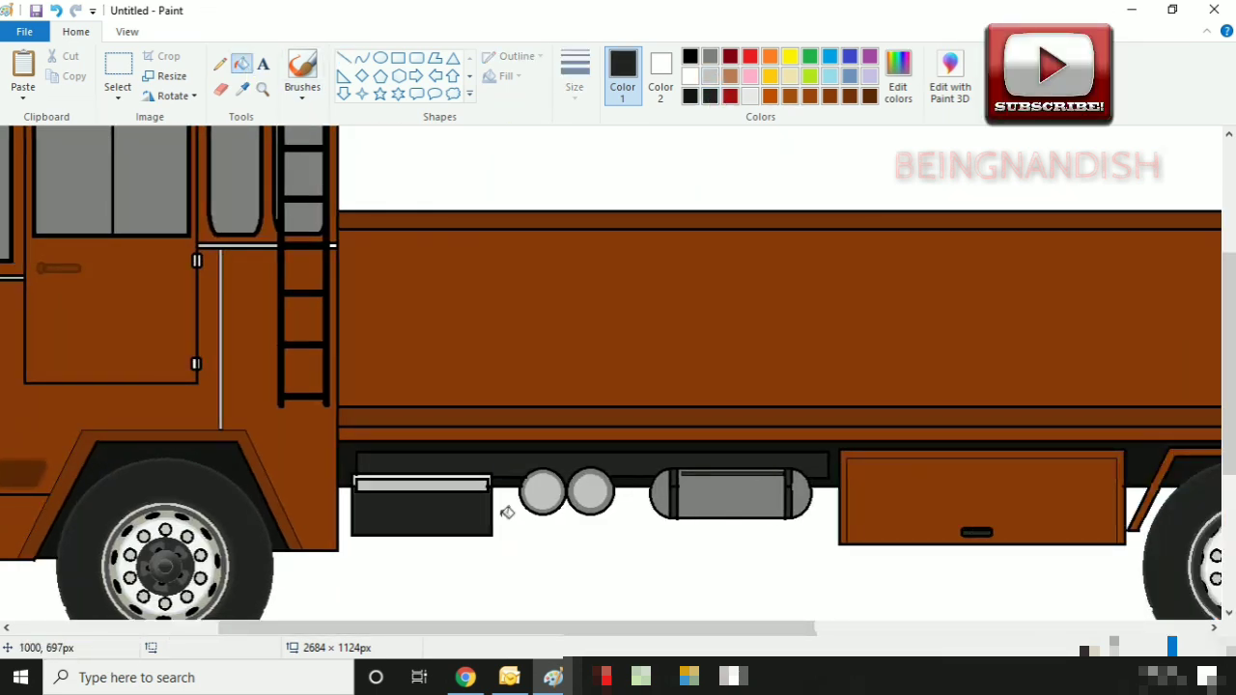
left_click(59, 14)
left_click_drag(694, 629, 726, 629)
left_click(710, 77)
left_click(406, 517)
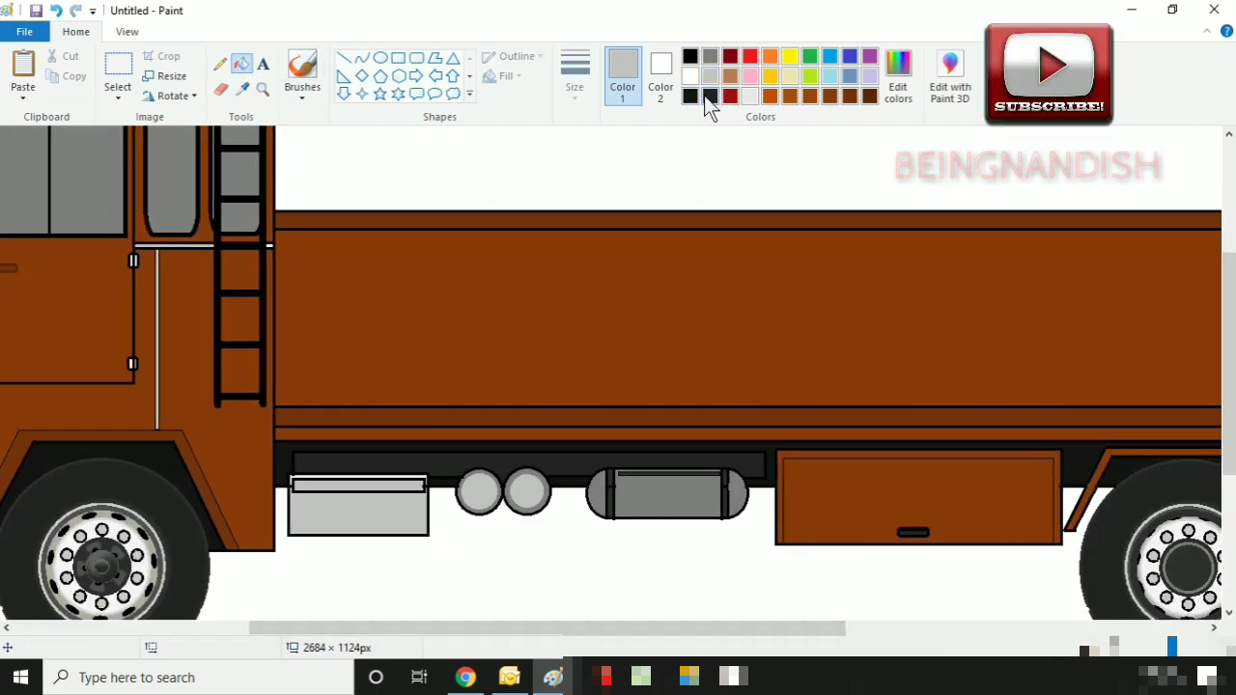
Step: Fill the chassis box's upper strip with near-black, and its rim and the upright plate at the truck's rear with light grey
left_click(711, 95)
left_click(415, 486)
left_click(711, 76)
left_click(426, 477)
left_click_drag(501, 628, 863, 661)
left_click(1073, 490)
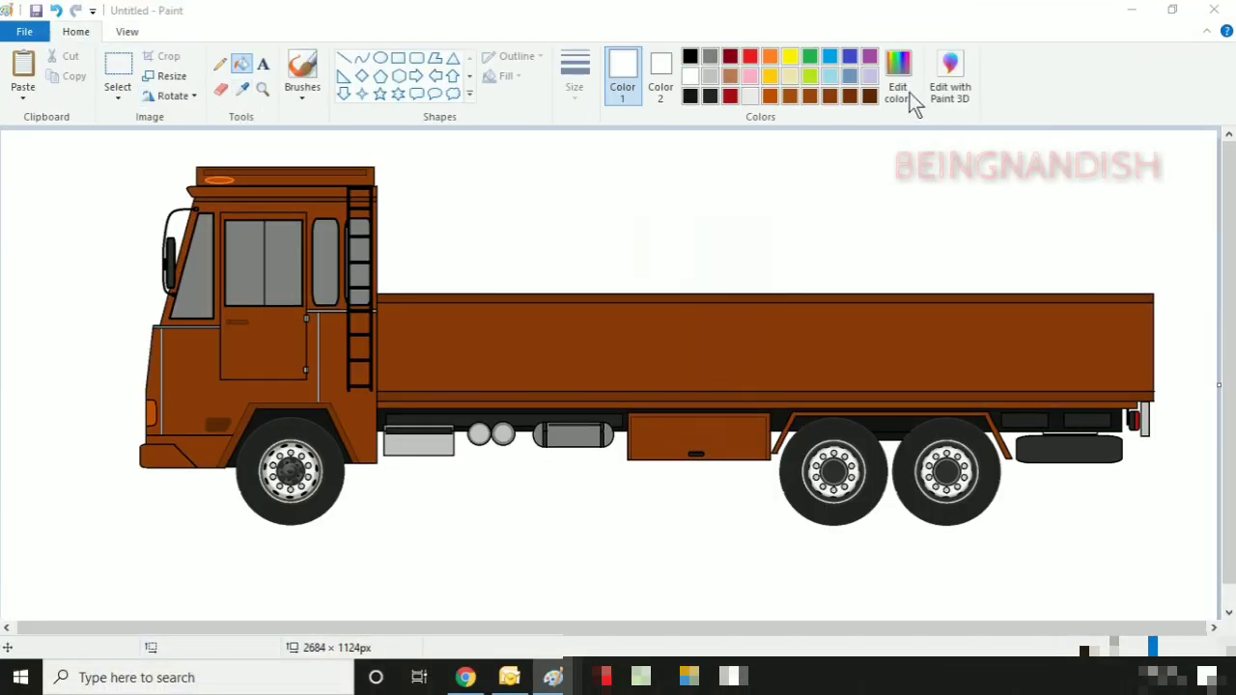
Step: Mix a custom off-white and draw a thin horizontal line about 2009 px long from the bed's rear end into the cab door
left_click(908, 92)
left_click(444, 458)
left_click(344, 58)
left_click_drag(378, 343, 1155, 406)
left_click_drag(850, 345, 849, 352)
left_click(56, 11)
left_click(575, 78)
left_click(616, 162)
left_click_drag(1154, 350, 244, 384)
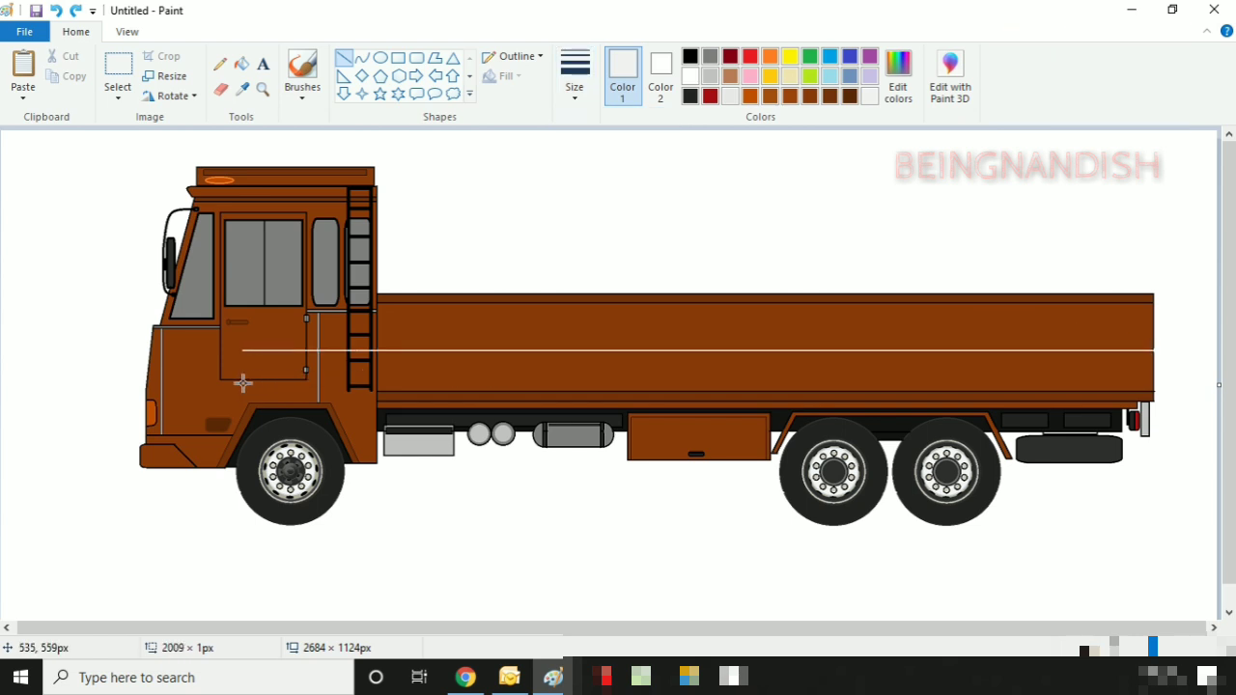
Step: Draw an off-white curve from the horizontal line's front end down across the cab to the bumper's upper edge
left_click(108, 32)
left_click(21, 60)
left_click(76, 32)
left_click(362, 58)
mouse_move(473, 327)
left_mouse_down()
mouse_move(314, 510)
mouse_move(415, 334)
mouse_move(433, 322)
mouse_move(400, 317)
mouse_move(423, 317)
left_mouse_up()
left_click(240, 265)
Step: Draw the stripe's lower edge line to the bed's rear end and fill the bed's band between both lines with off-white
left_click(345, 59)
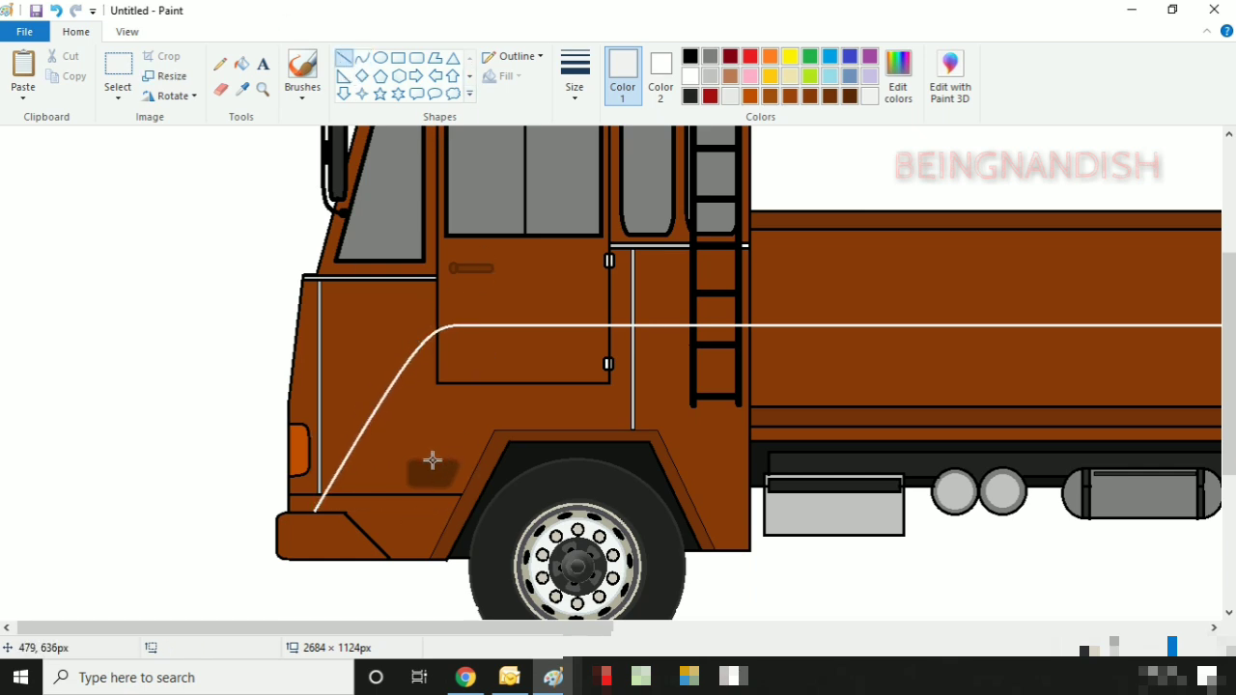
mouse_move(437, 458)
left_mouse_down()
mouse_move(492, 372)
mouse_move(897, 409)
mouse_move(334, 380)
mouse_move(905, 376)
mouse_move(1087, 399)
left_mouse_up()
left_click(830, 277)
left_click(241, 64)
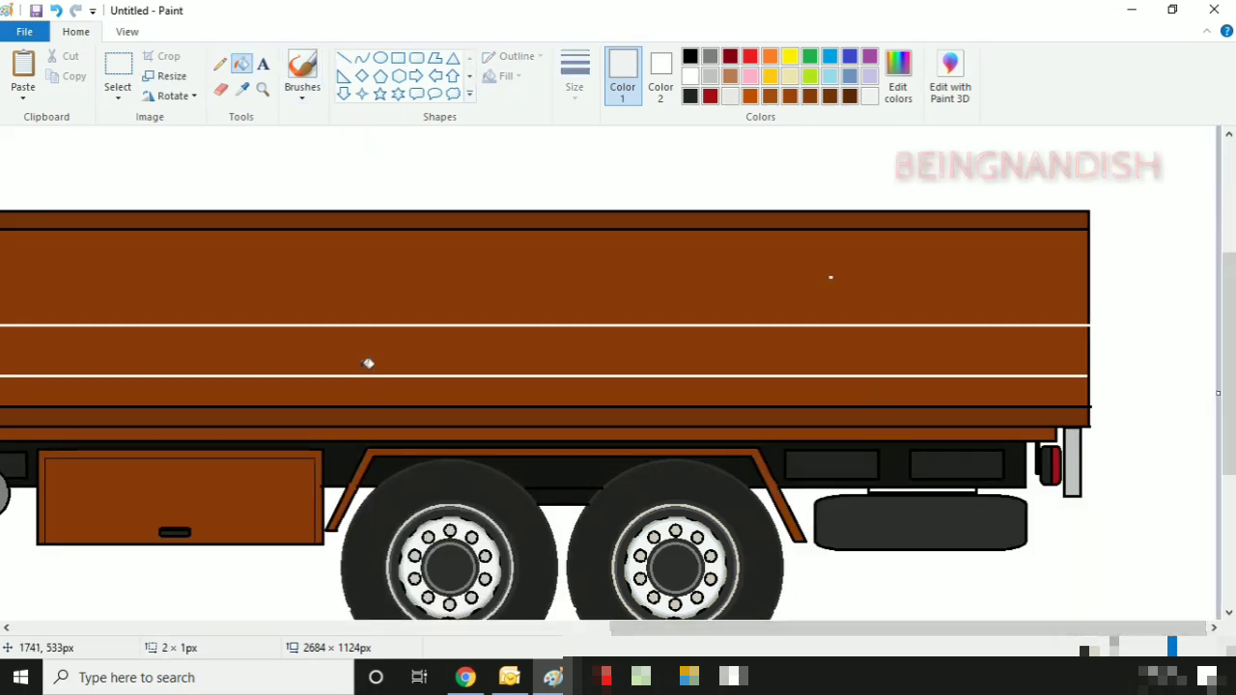
left_click(368, 363)
Step: Extend the stripe's lower edge with straight off-white lines past the recess and down onto the bumper
left_click_drag(630, 627, 136, 627)
left_click(344, 58)
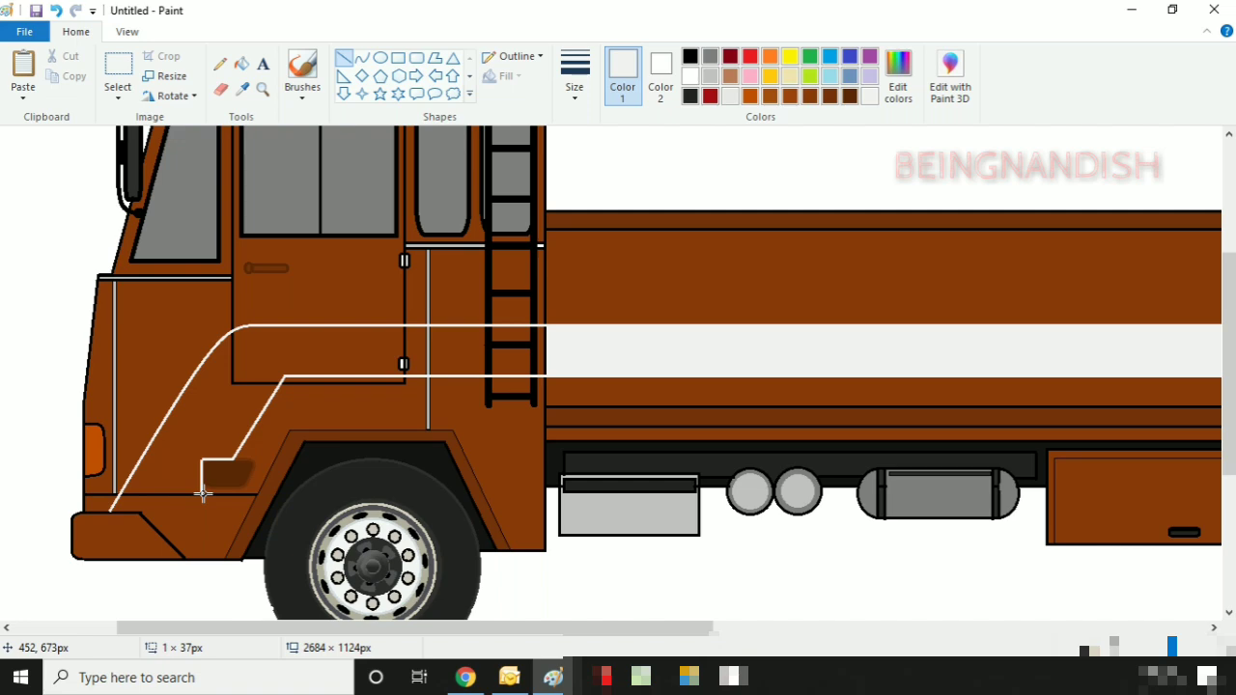
left_click_drag(163, 536, 164, 535)
left_click(169, 441)
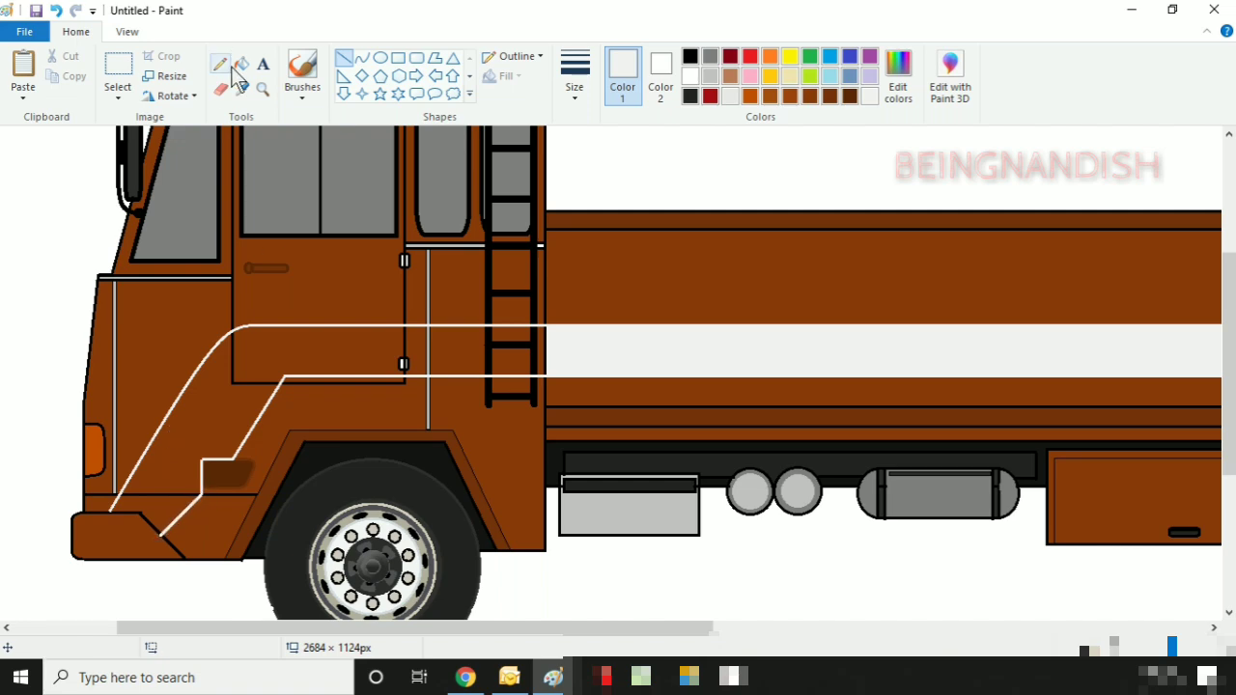
Step: Fill every section of the stripe across the cab, door and ladder area with off-white
left_click(242, 64)
left_click(212, 420)
left_click(169, 502)
left_click(323, 357)
left_click(416, 355)
left_click(463, 355)
left_click(511, 361)
left_click(511, 333)
left_click(541, 350)
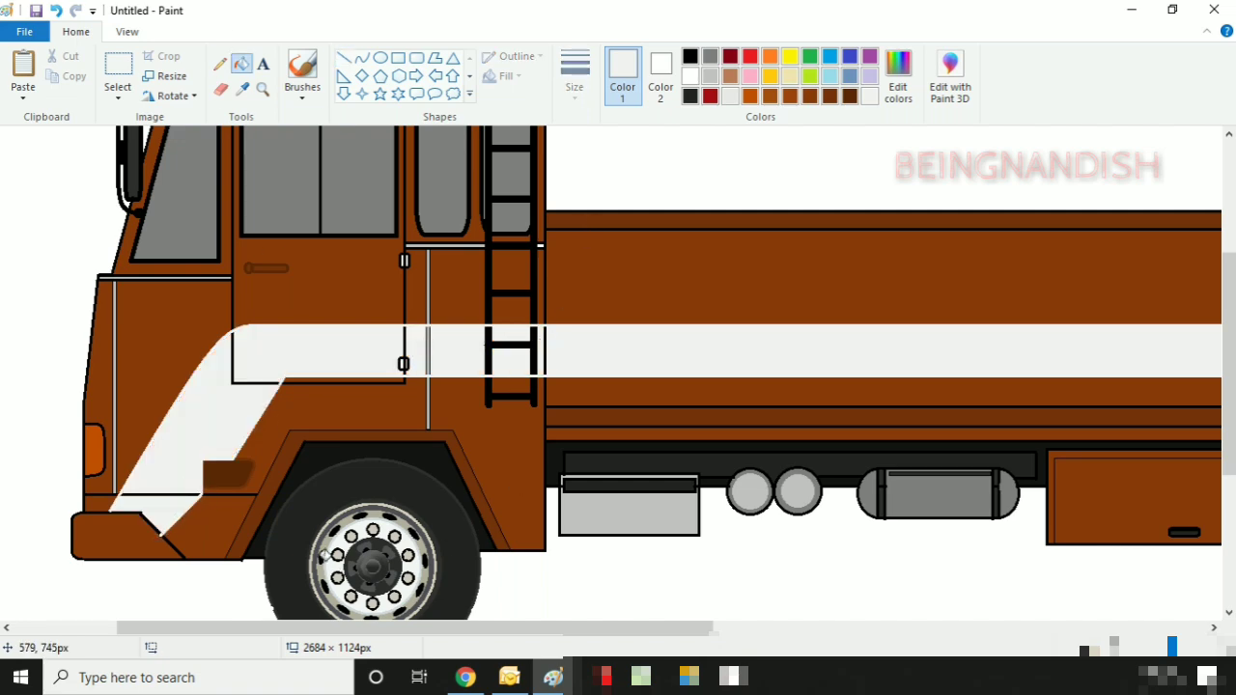
Step: Redraw the cab's rear edge with a black vertical line about 294 px long, crossing the stripe
left_click_drag(371, 628, 332, 627)
left_click(127, 32)
left_click(60, 75)
left_click(23, 75)
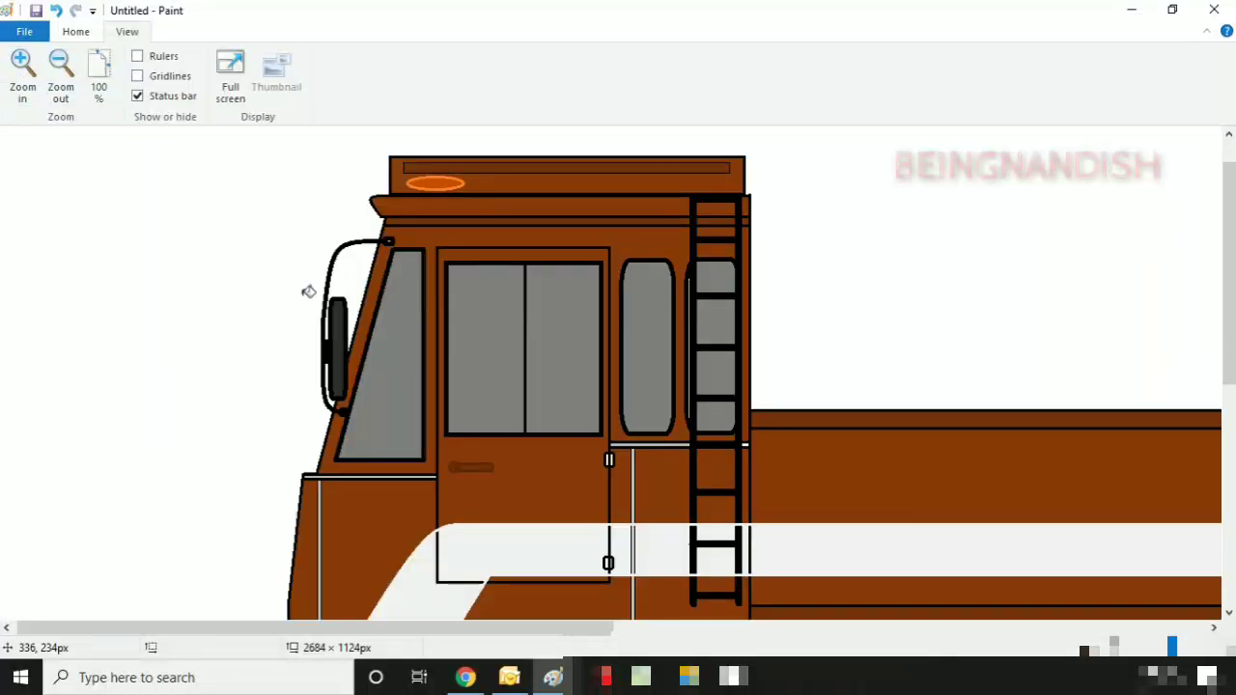
scroll(308, 291, "down", 3)
left_click(75, 32)
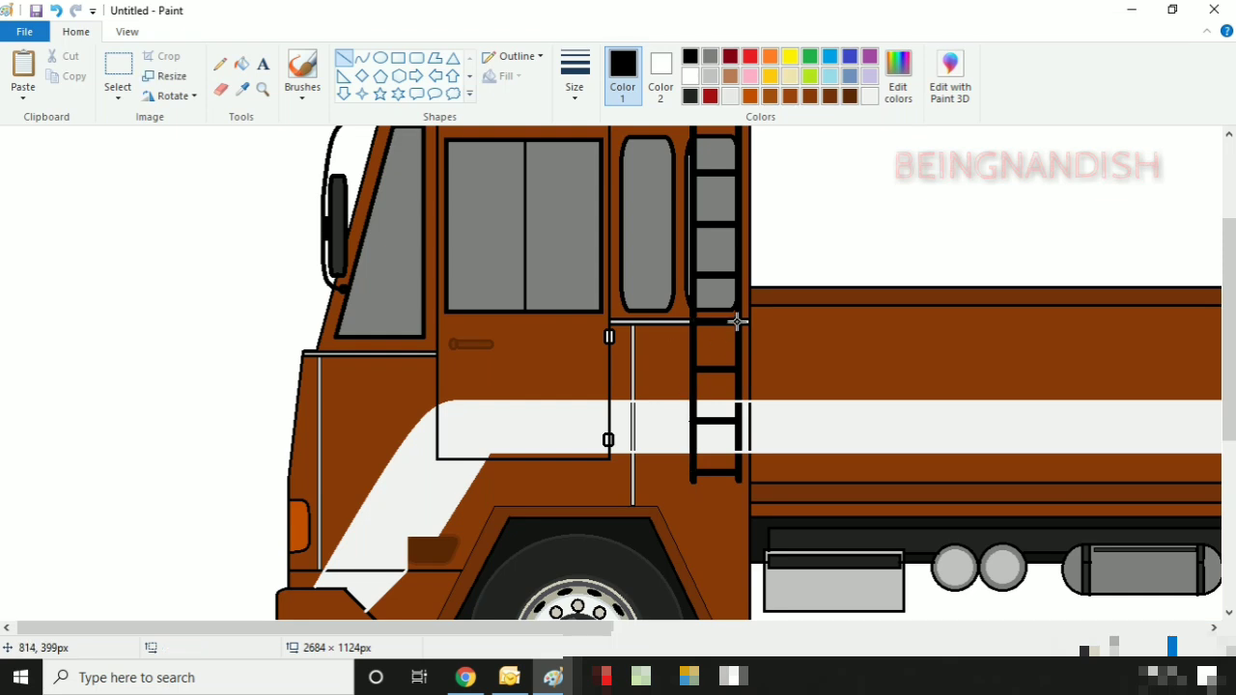
left_click_drag(736, 322, 742, 468)
left_click(842, 389)
left_click(578, 75)
left_click(604, 174)
left_click_drag(750, 225, 770, 494)
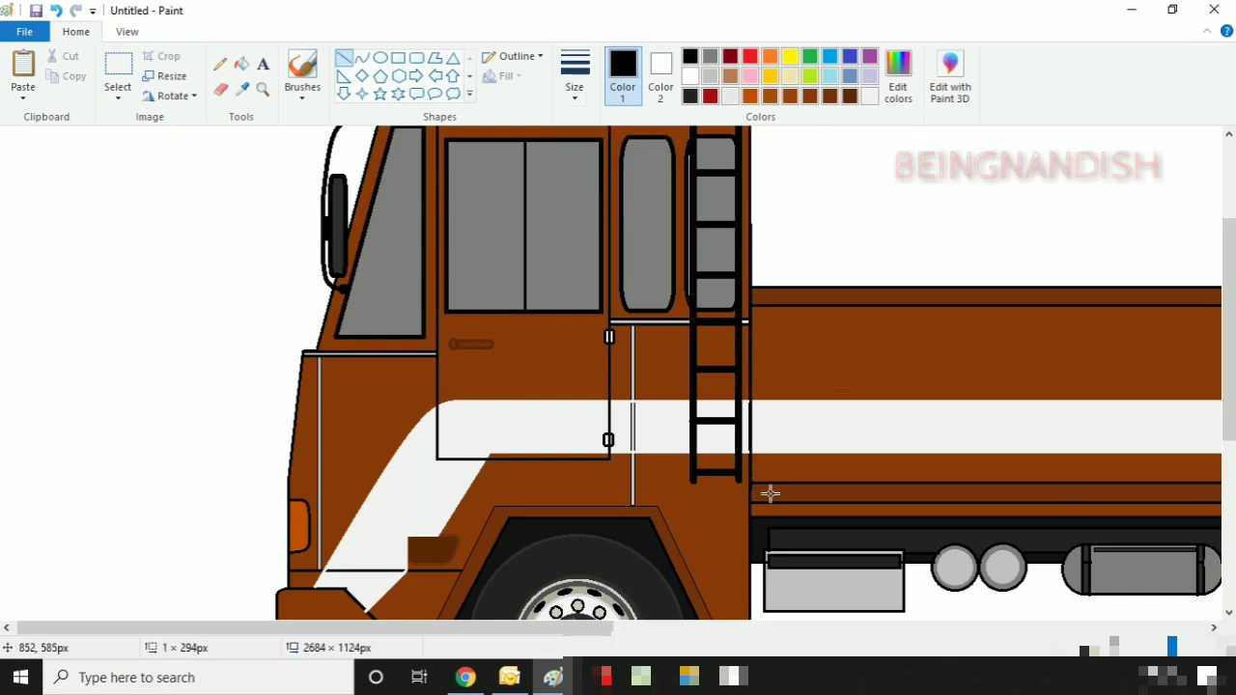
Step: Redraw the horizontal seam above the bumper with a black line about 148 px long across the stripe
left_click(789, 295)
scroll(789, 295, "down", 3)
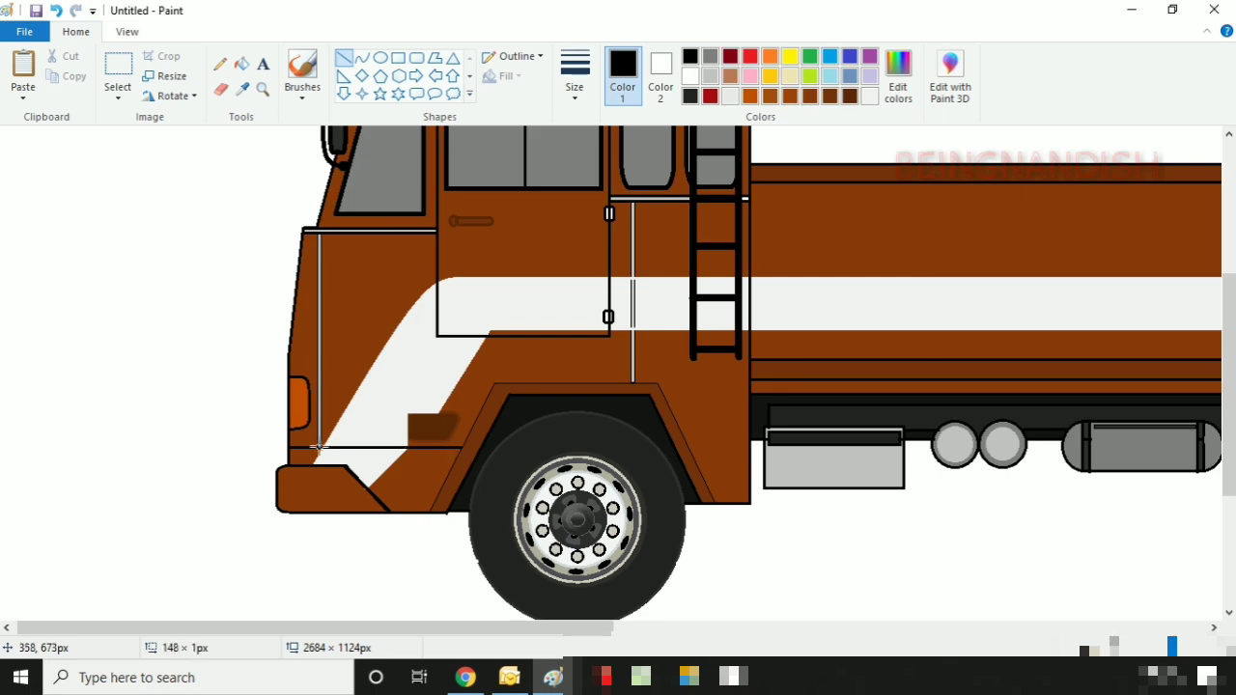
left_click_drag(434, 643, 1026, 643)
Step: Erase the grey vertical seam where it crosses the stripe behind the door and fill the erased patch with off-white
left_click_drag(852, 627, 336, 627)
left_click(710, 77)
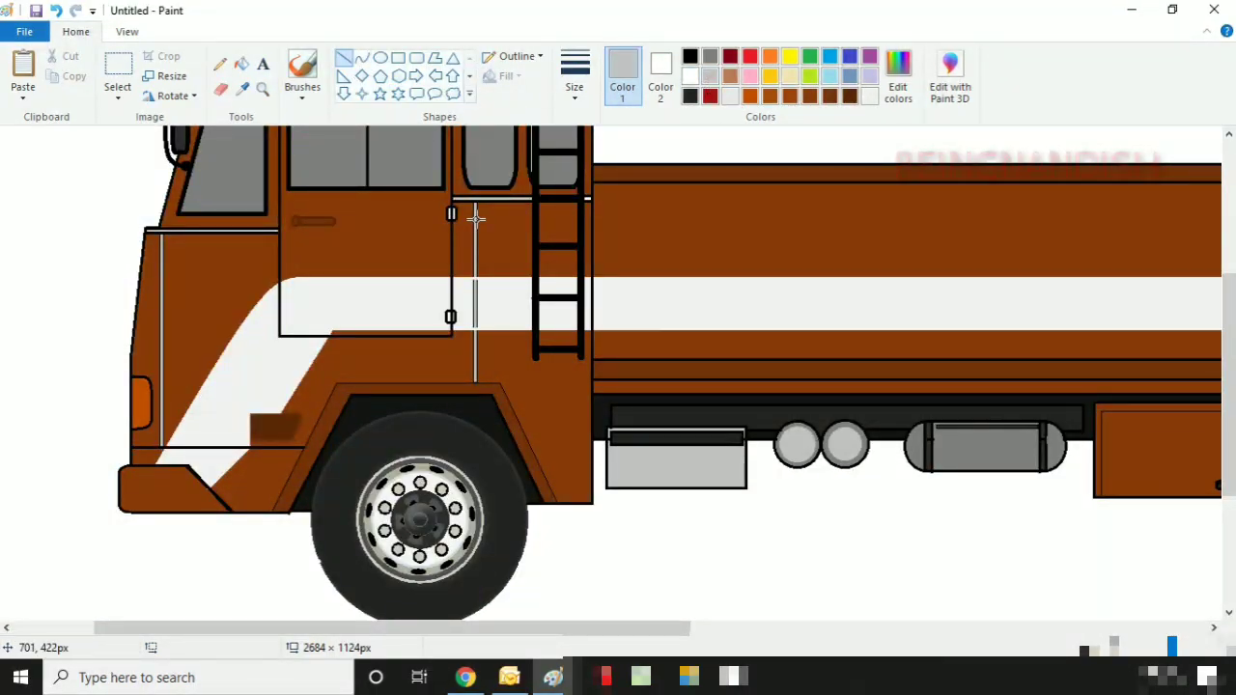
left_click(220, 89)
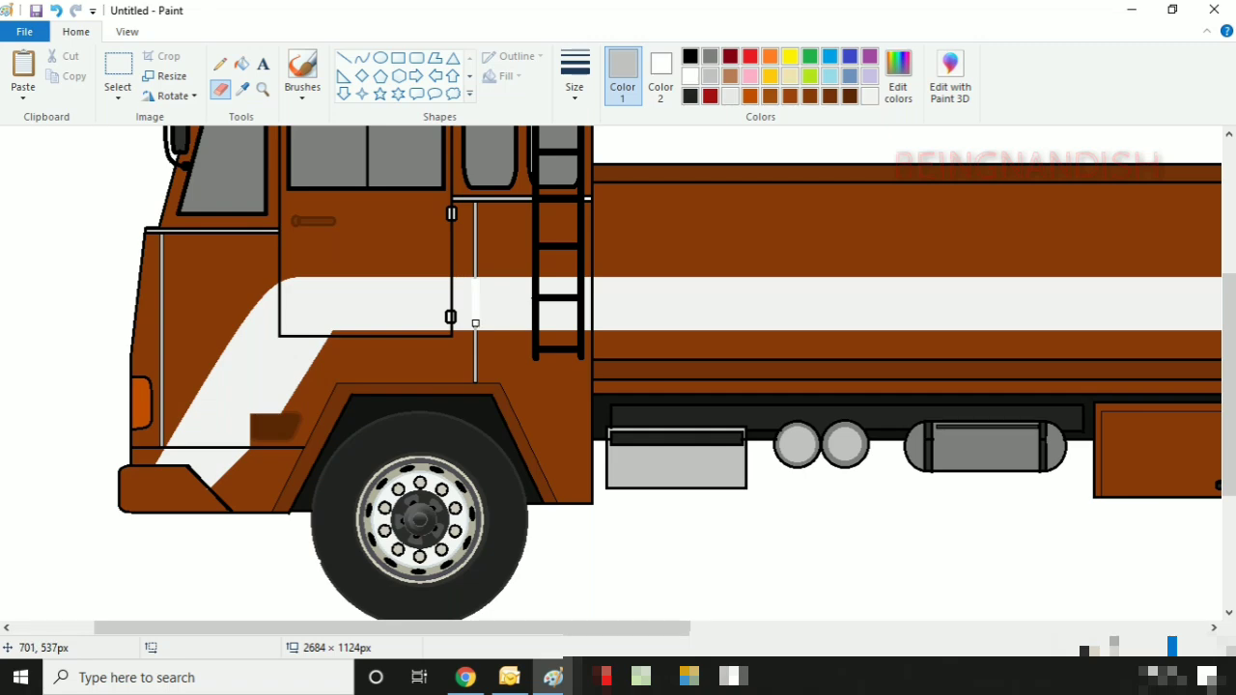
left_click(871, 95)
left_click(241, 64)
Step: Draw an off-white line of about 36 × 48 px from the stripe's lower corner to the bumper and fill the wedge behind it
left_click(130, 32)
left_click(22, 69)
scroll(405, 274, "down", 3)
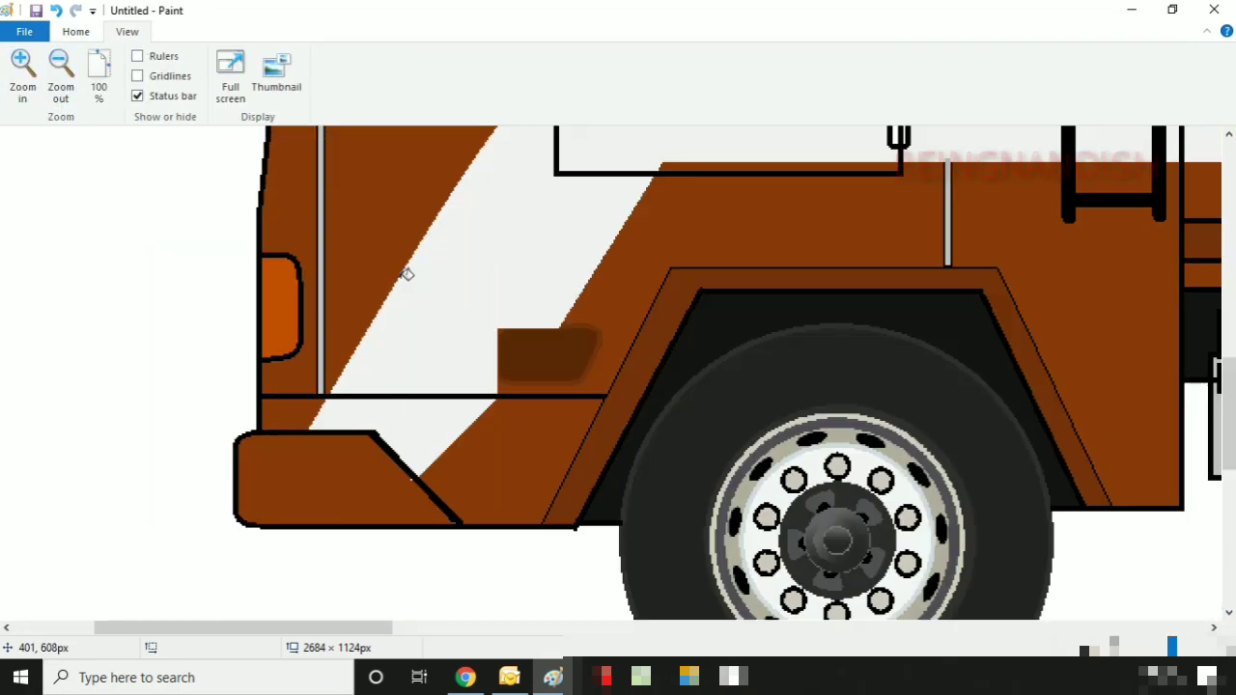
left_click(75, 32)
left_click(344, 58)
left_click_drag(499, 400, 430, 488)
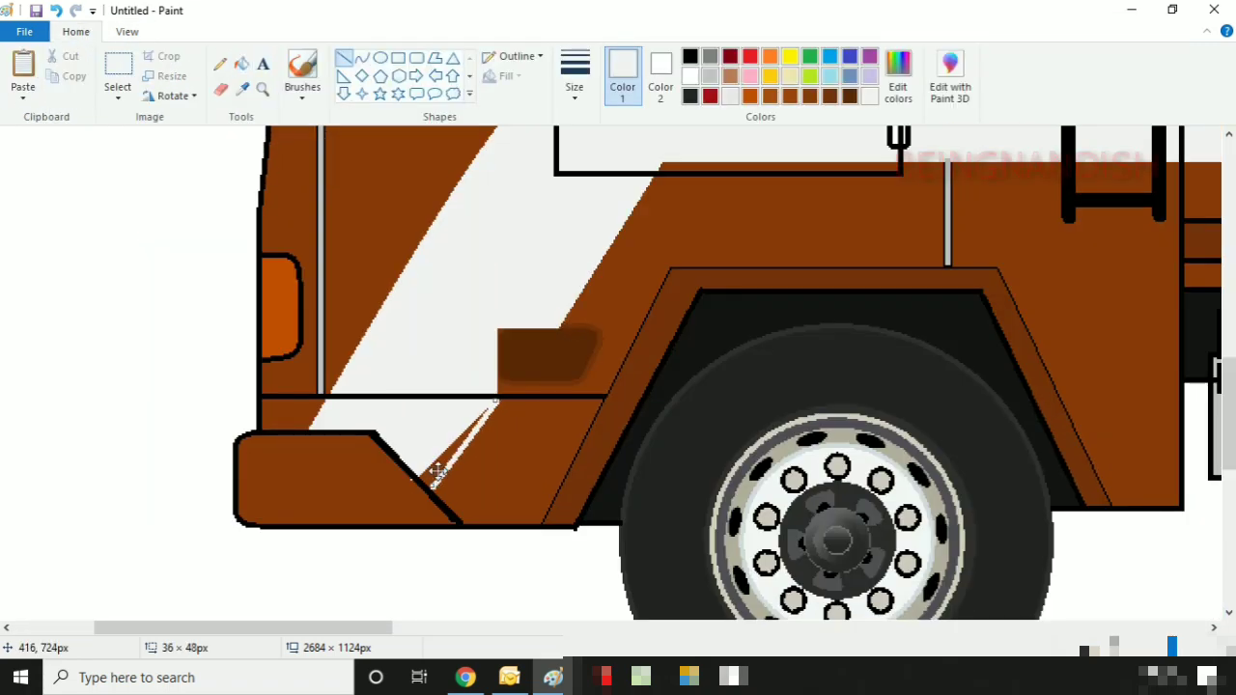
left_click(241, 64)
left_click(486, 409)
Step: Draw a second off-white diagonal just behind the stripe's lower end, try filling beside it, and undo the fill
left_click(344, 58)
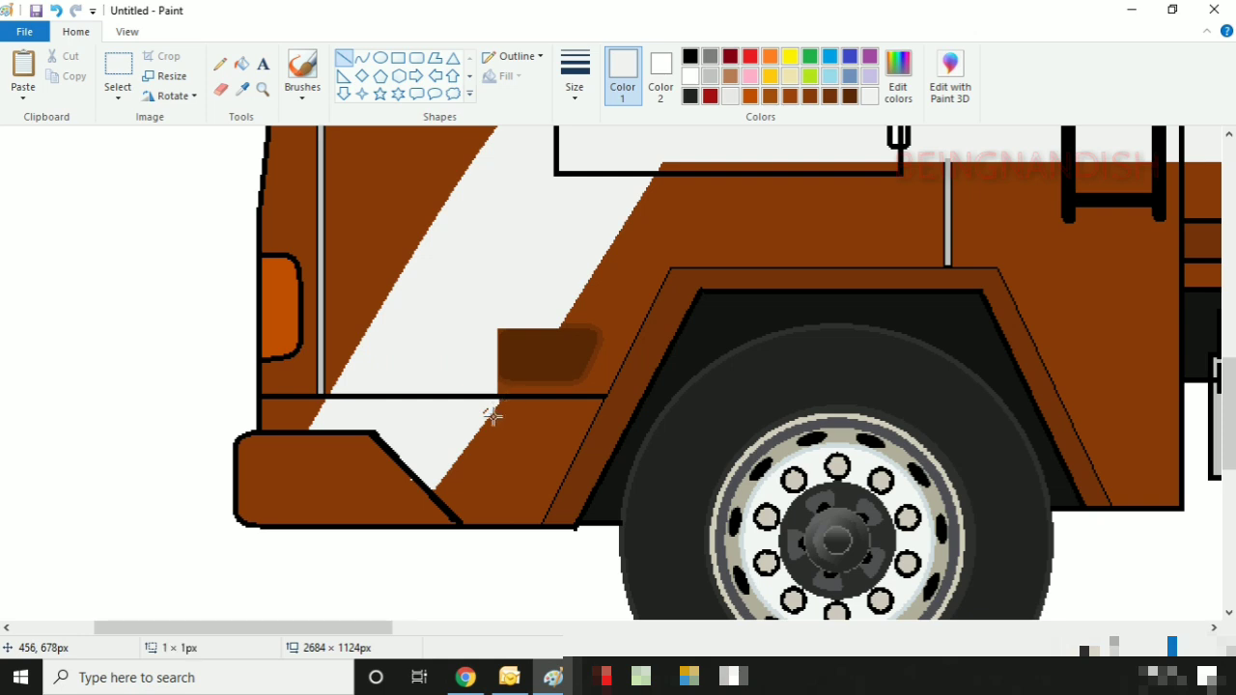
left_click_drag(504, 401, 439, 495)
left_click(242, 64)
left_click(472, 440)
left_click(56, 10)
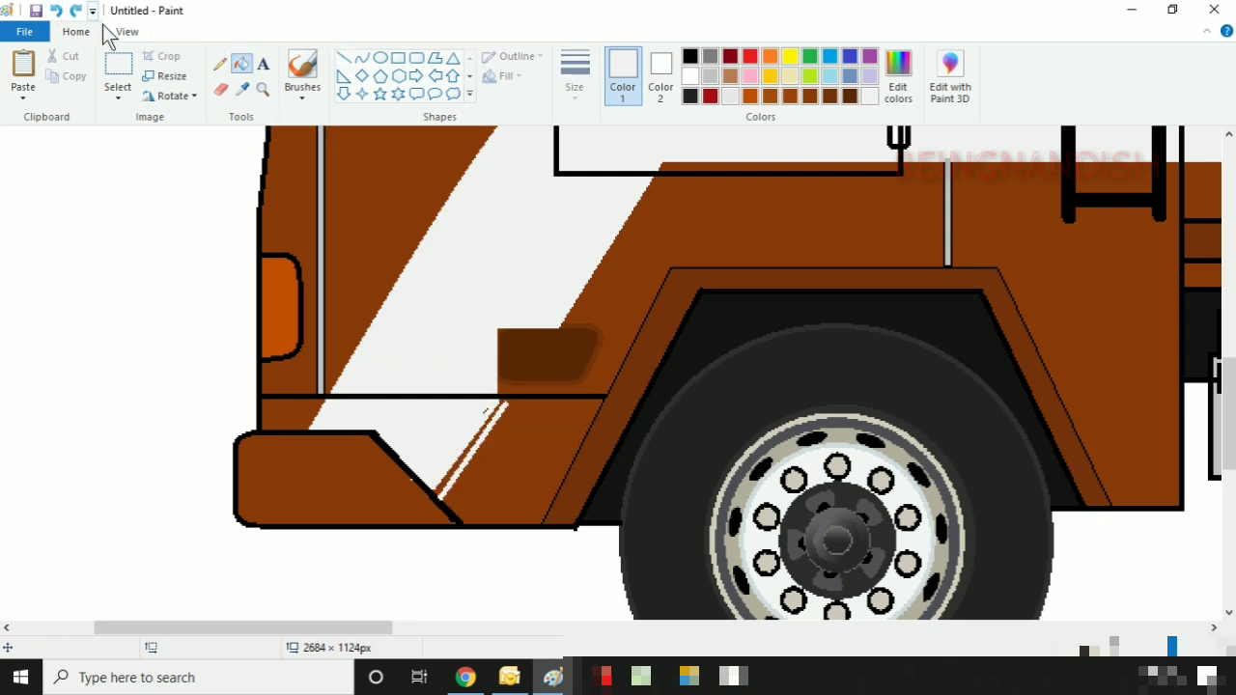
Step: Close the upper end of the narrow gap with a short off-white line and fill the gap with off-white
left_click(344, 58)
left_click_drag(496, 404, 506, 403)
left_click(241, 64)
left_click(489, 415)
left_click(343, 58)
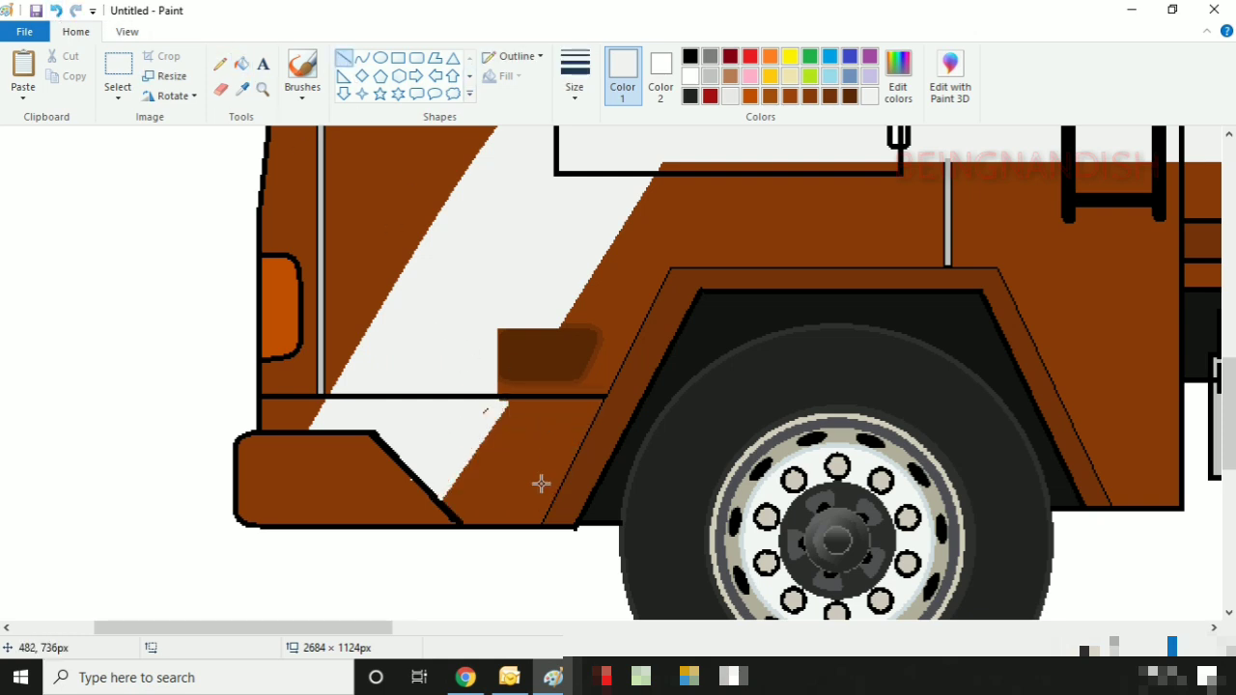
Step: Draw a light grey rectangle about 66 × 24 px on the front bumper and fill it with light grey
left_click(710, 76)
left_click(398, 58)
mouse_move(236, 460)
left_mouse_down()
mouse_move(256, 485)
mouse_move(358, 503)
left_mouse_up()
left_click(241, 64)
left_click(319, 482)
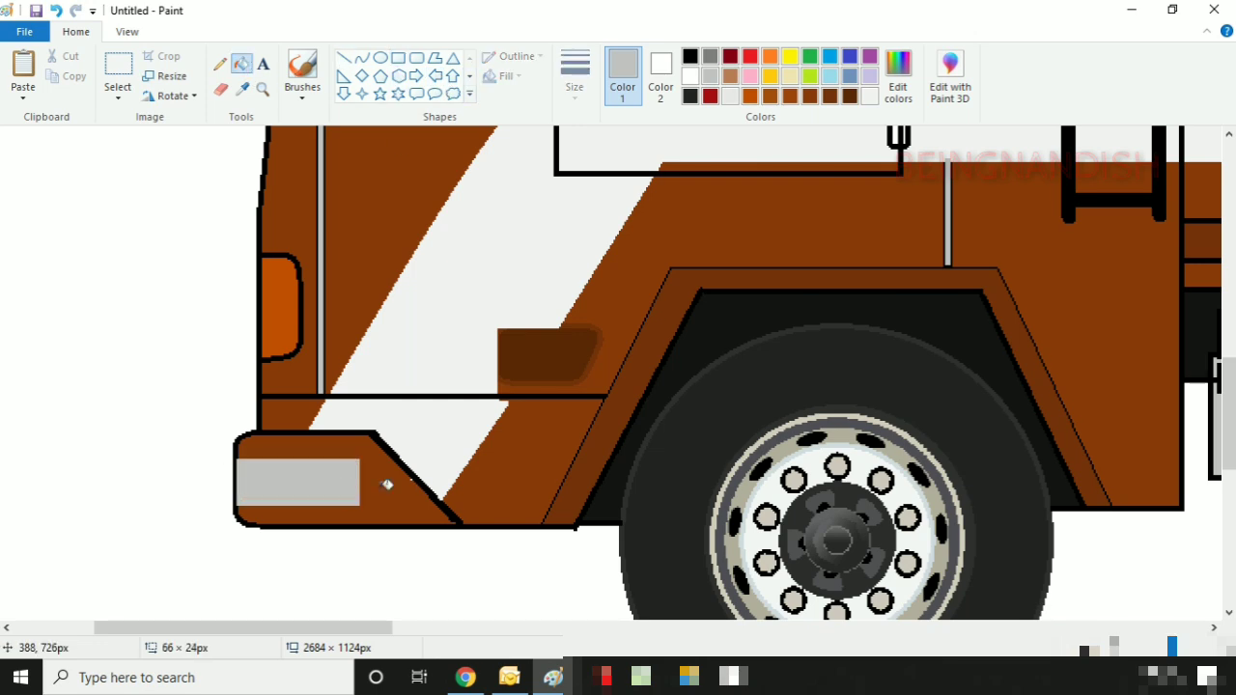
Step: Edge the recess's top and front with brown lines against the stripe and touch up its corner with off-white
scroll(386, 484, "up", 2)
left_click(850, 95)
left_click(343, 58)
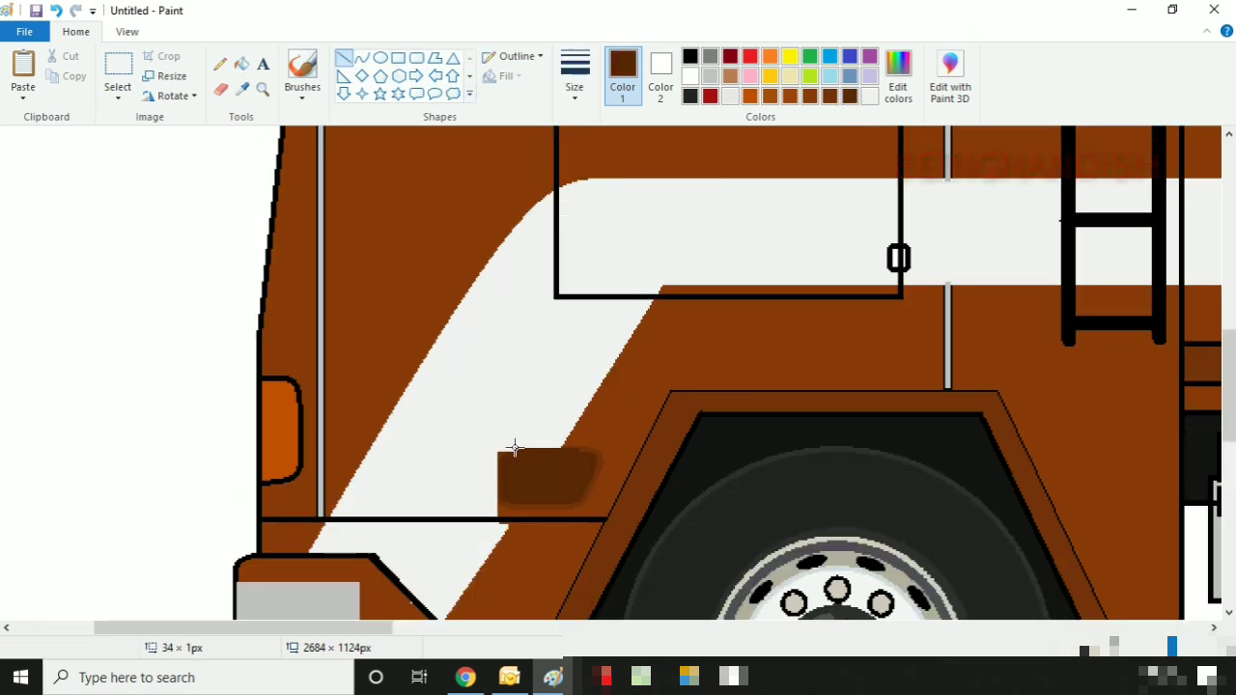
left_click(742, 205)
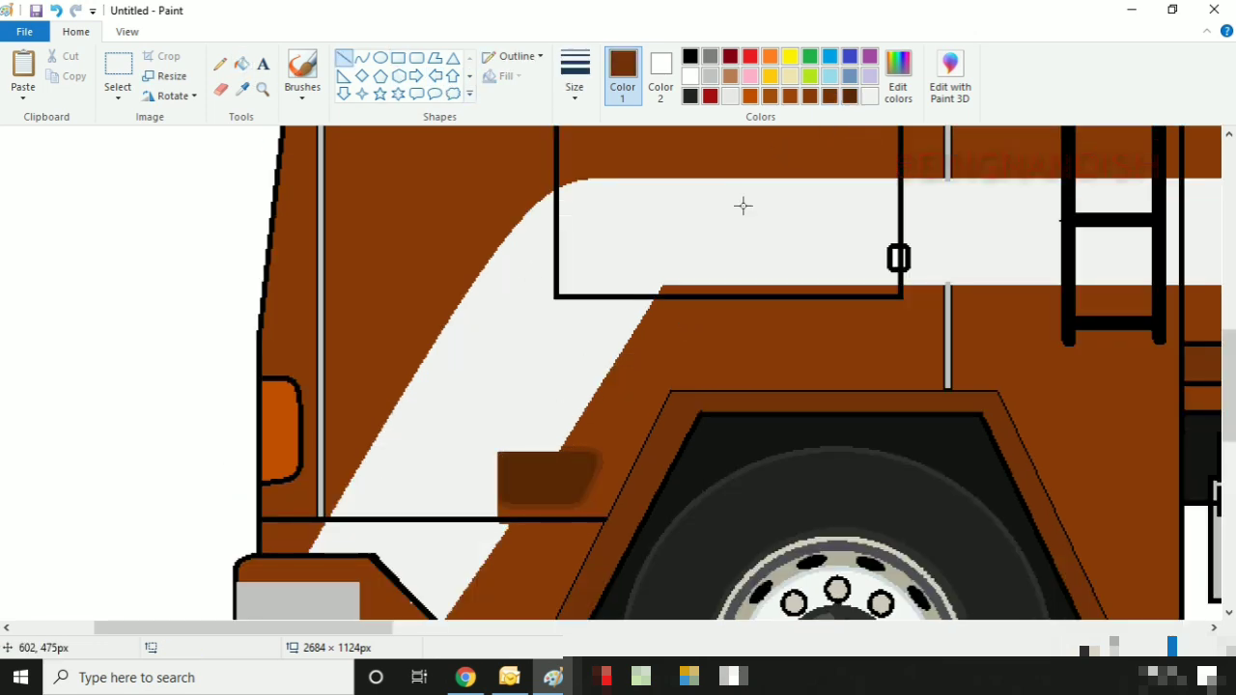
left_click(495, 450)
key("ctrl+z")
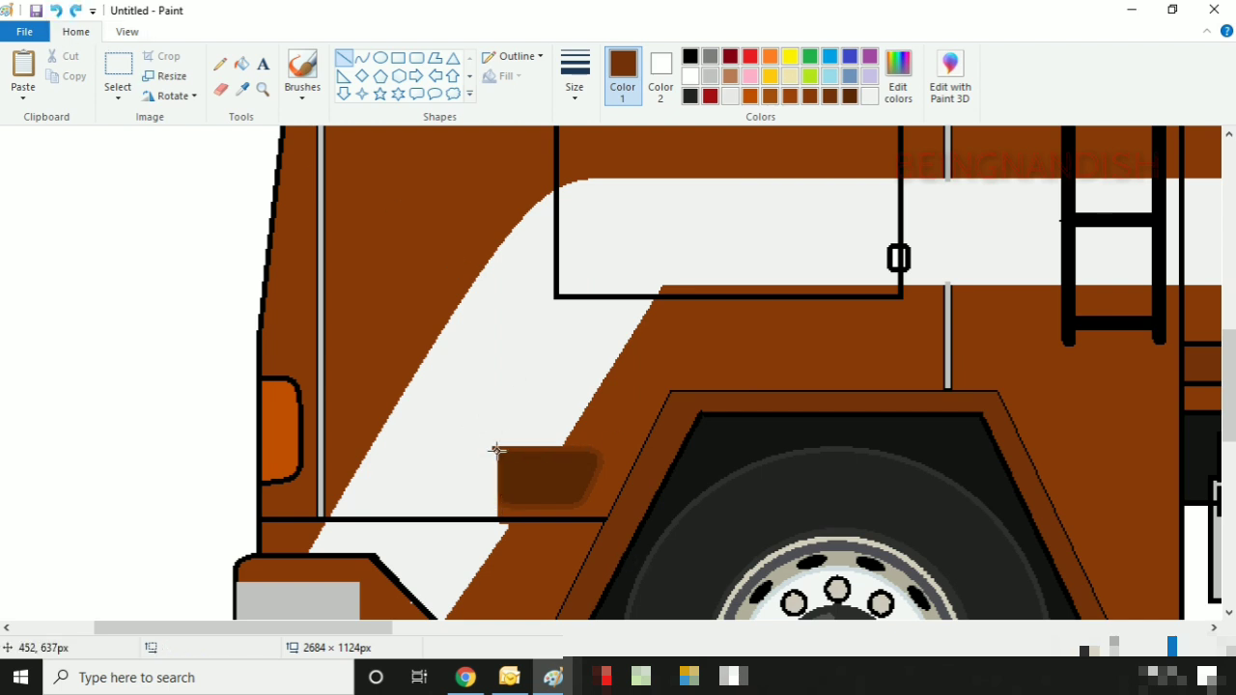
left_click(731, 95)
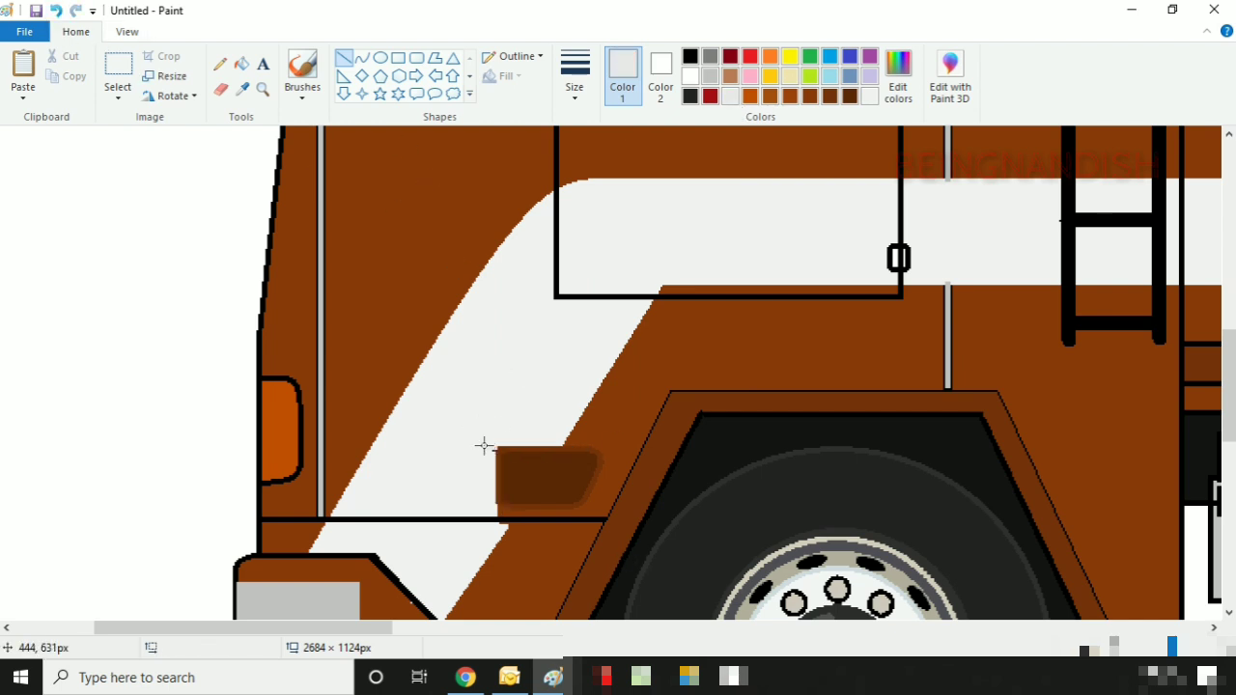
scroll(499, 373, "down", 1)
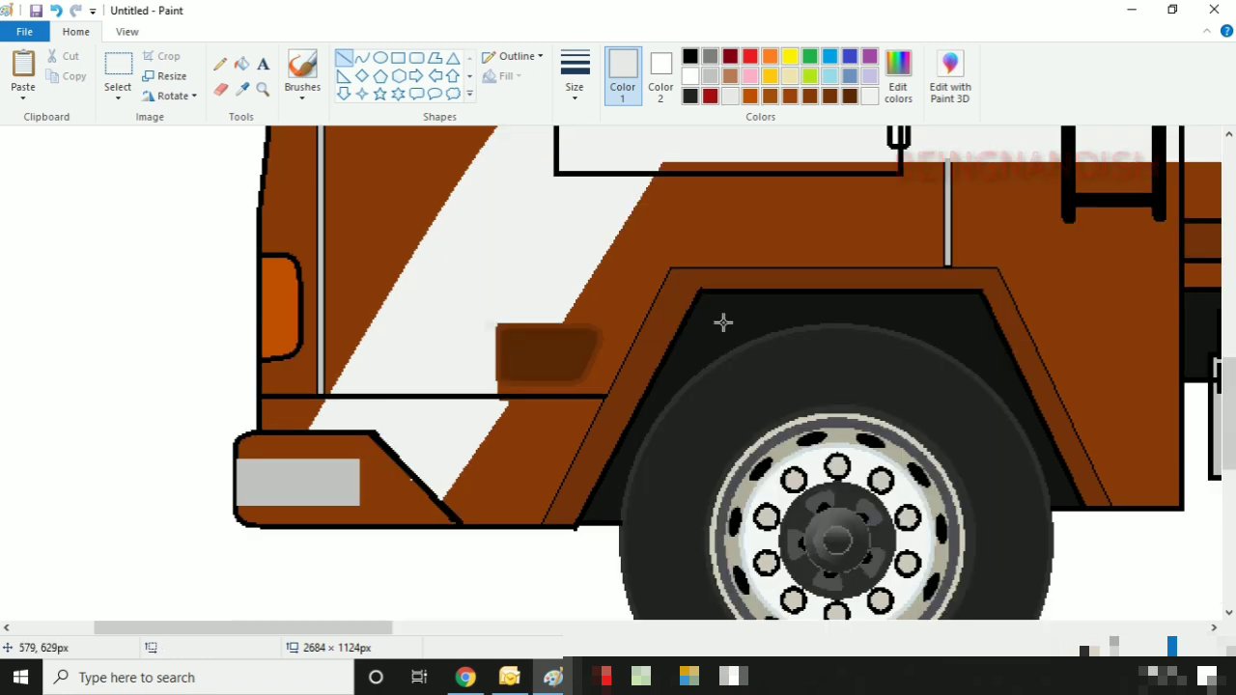
Step: Review the whole truck at a reduced zoom
left_click(132, 34)
left_click(66, 85)
scroll(483, 386, "up", 1)
left_click_drag(666, 628, 1125, 628)
scroll(524, 298, "down", 2)
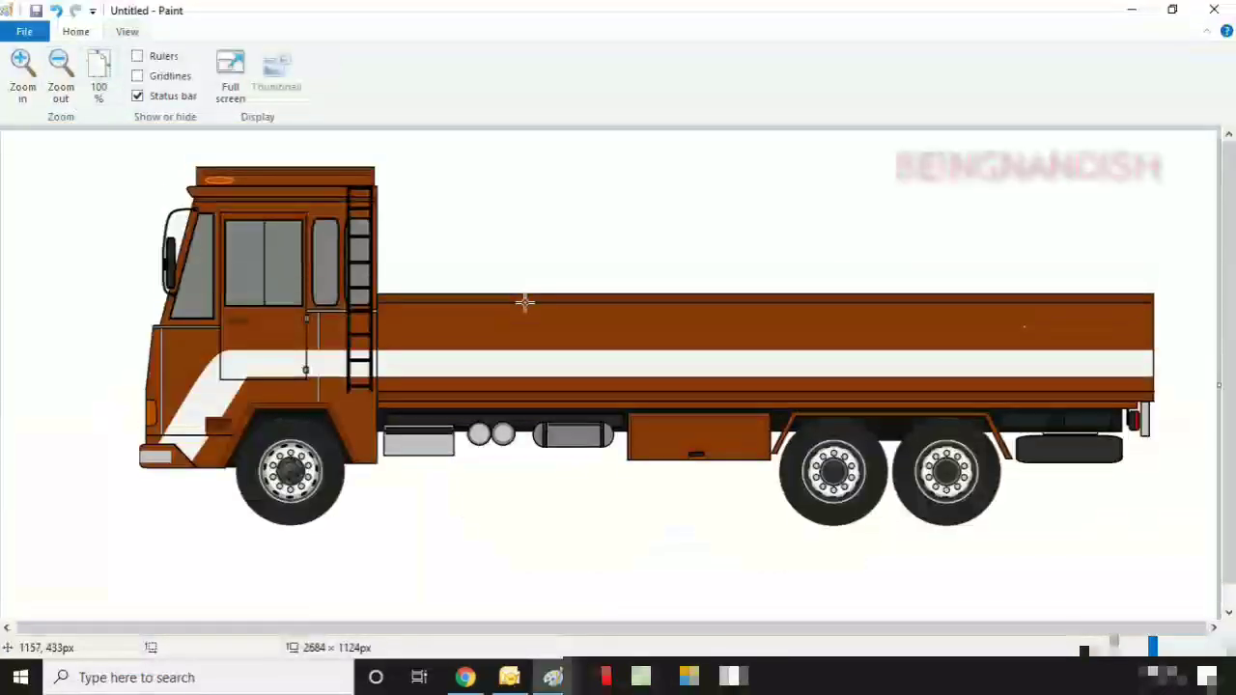
left_click(76, 32)
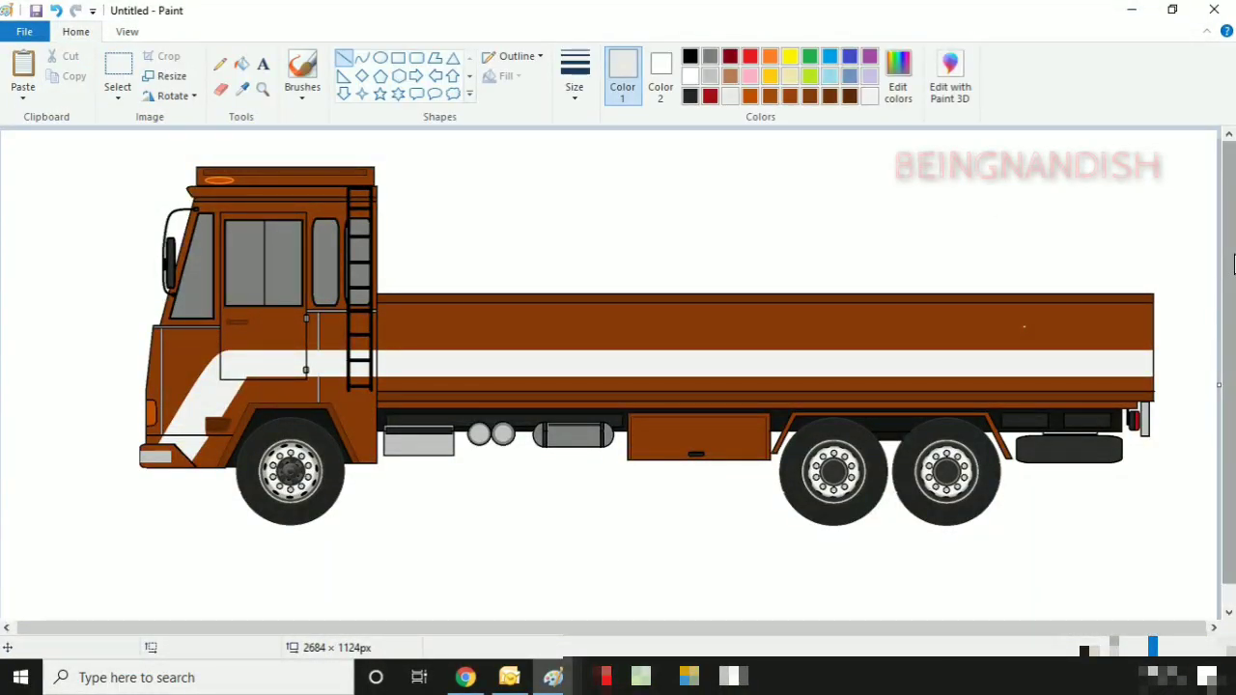